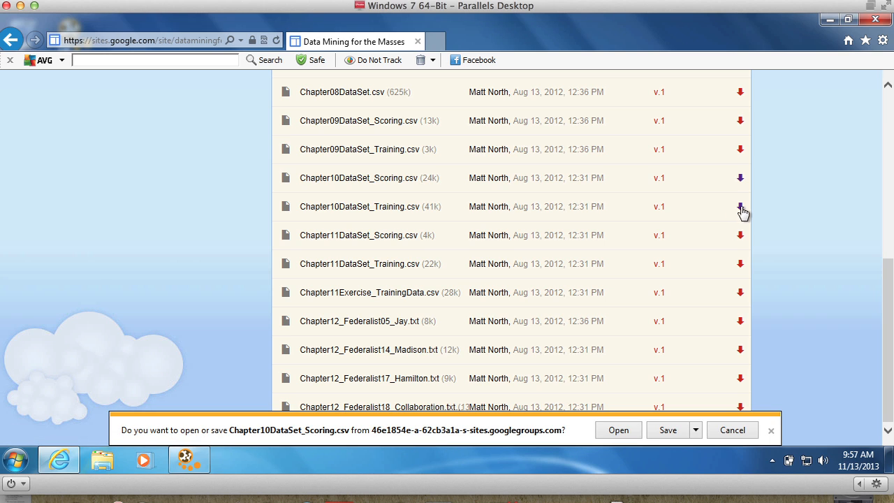
Step: Save the offered Chapter10DataSet_Scoring.csv download to the Desktop under its original name
left_click(696, 431)
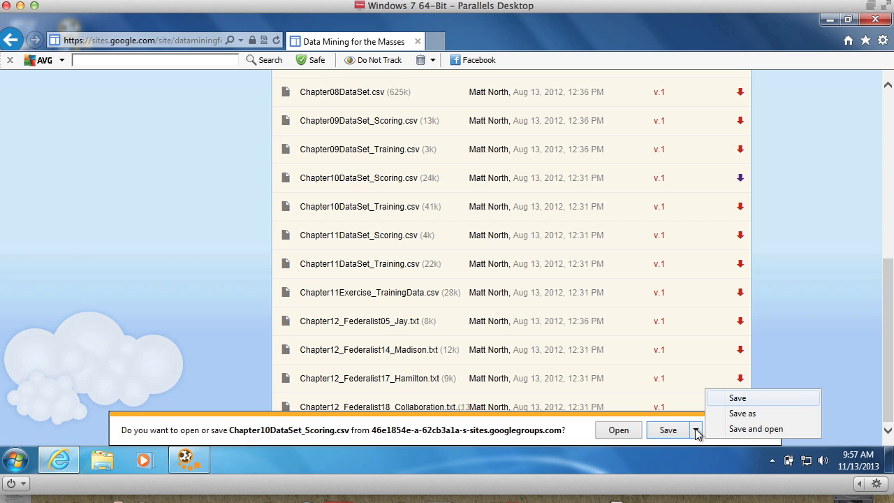
left_click(740, 413)
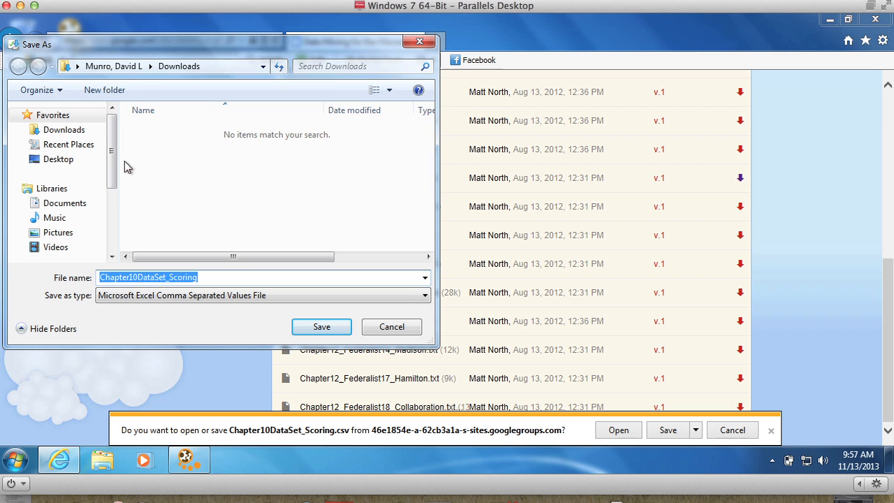
left_click(56, 160)
left_click(338, 325)
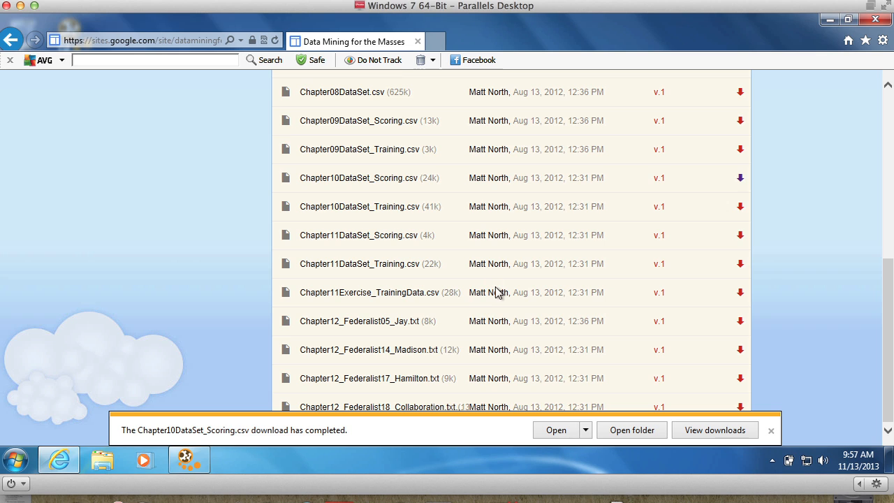
Step: Download Chapter10DataSet_Training.csv from the file list and save it to the Desktop
left_click(740, 209)
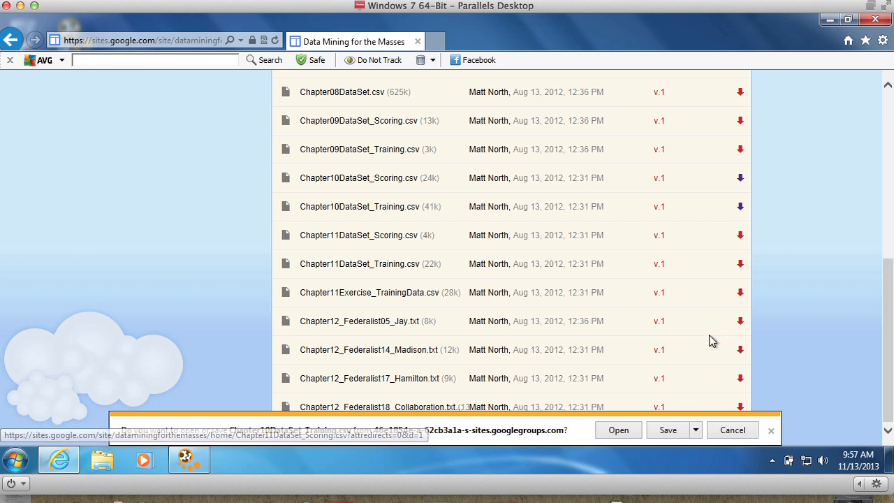
left_click(695, 431)
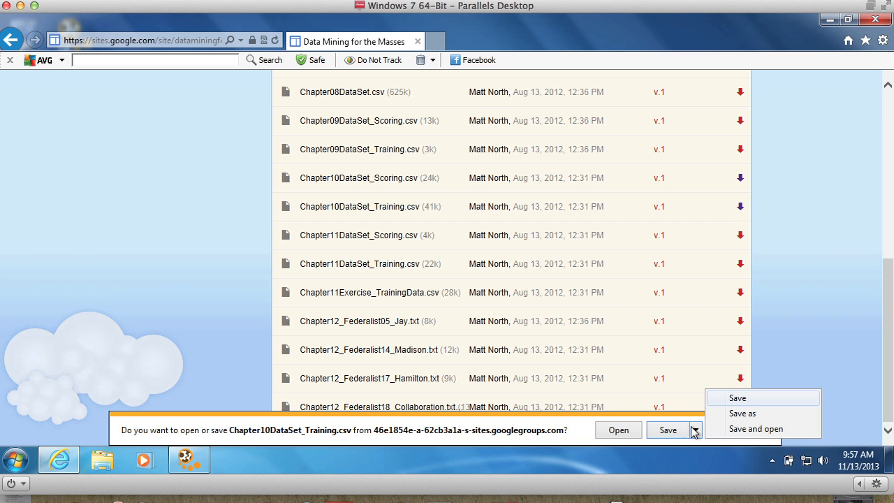
left_click(731, 415)
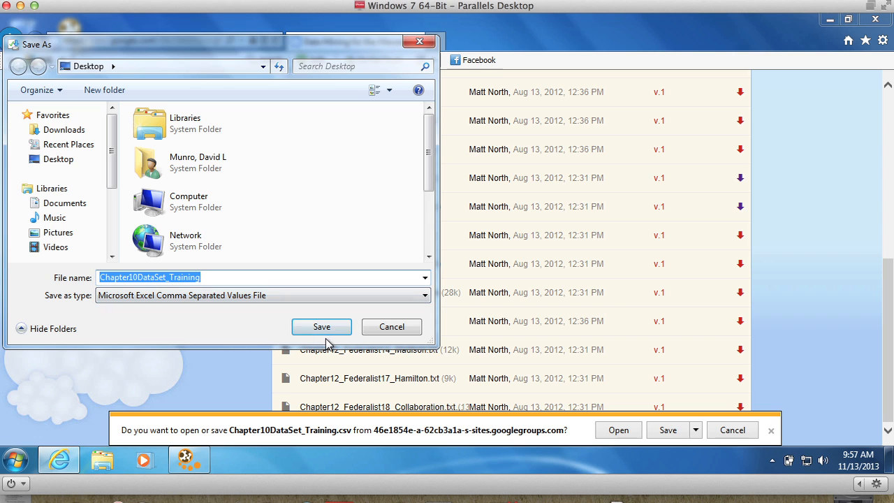
left_click(322, 328)
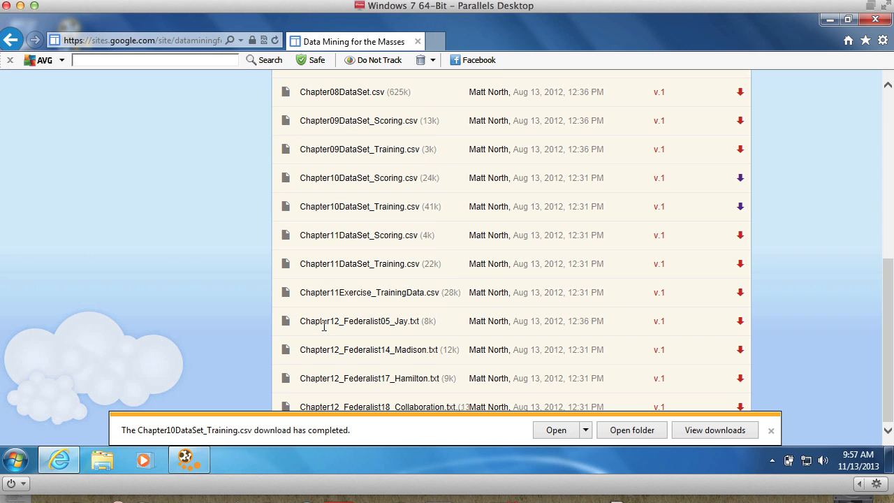
Step: Dismiss the download notifications and close the web browser
left_click(772, 431)
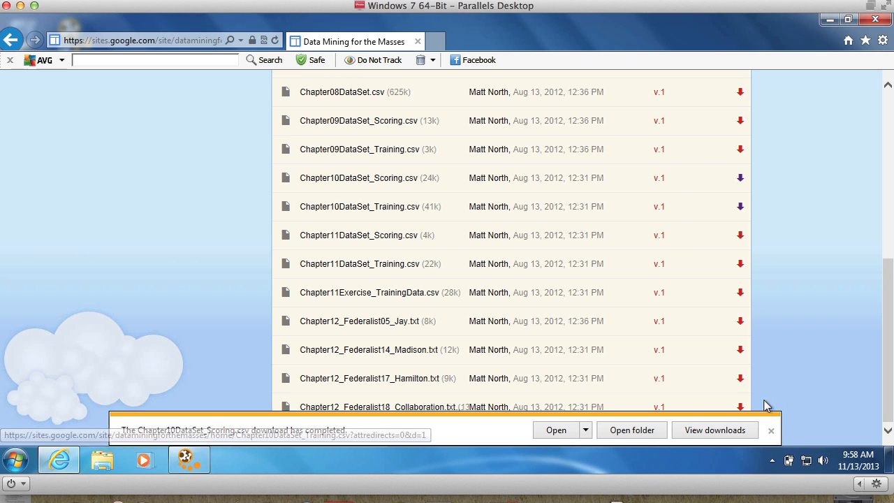
left_click(772, 432)
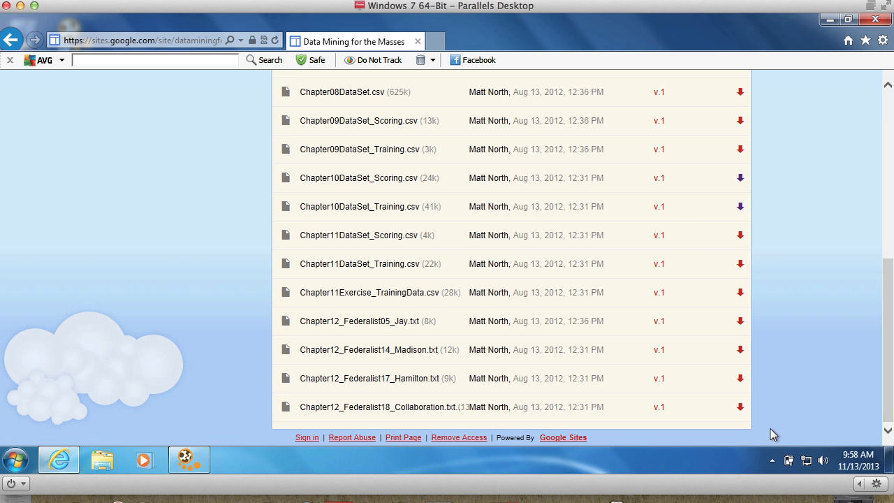
left_click(873, 20)
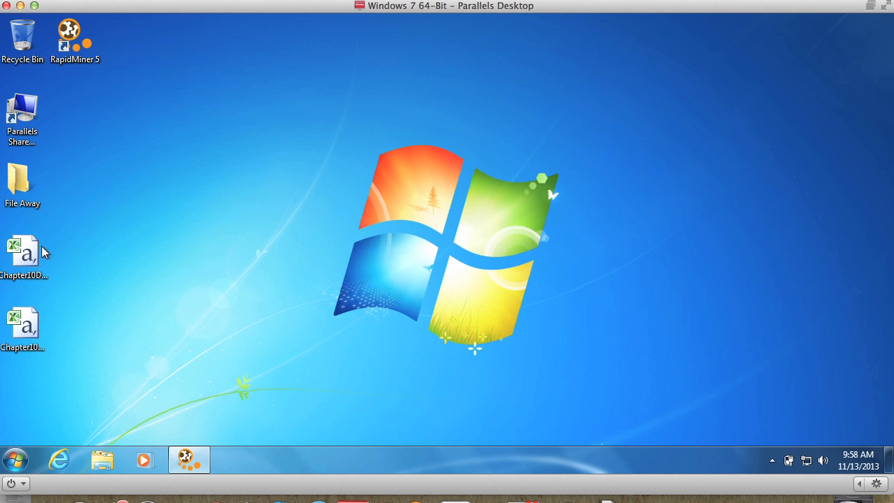
Step: Open the downloaded Chapter10DataSet_Scoring file in Excel and review its column headers from User_ID through Payment_Method
double_click(25, 252)
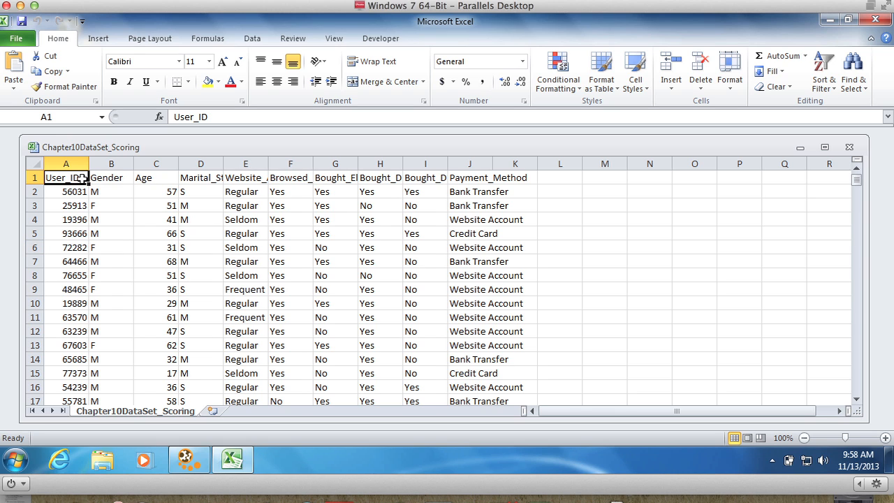
key("Right")
key("Right")
key("Right")
key("Right")
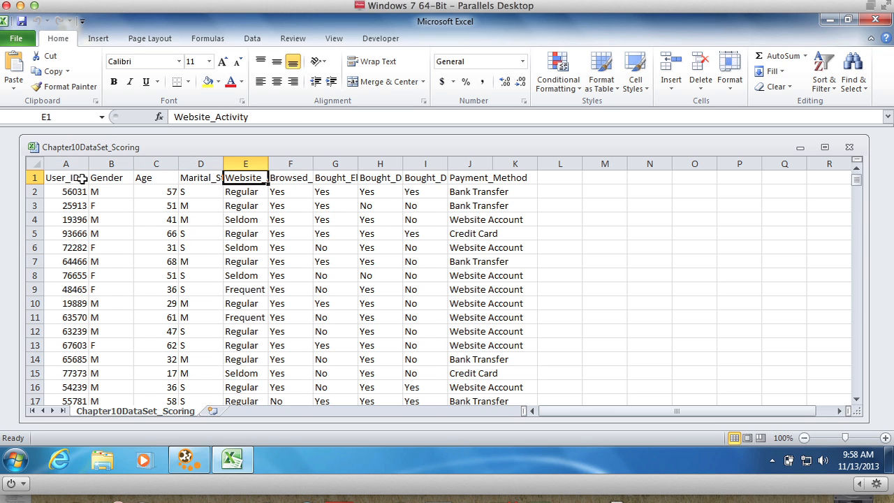
key("Right")
key("Right")
key("Right")
key("Right")
key("Right")
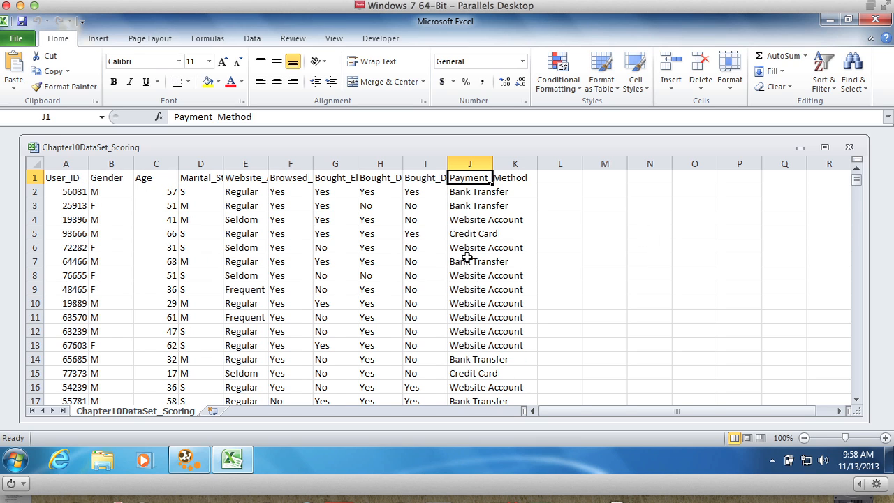
Step: Look through the scoring data down to its last row, then close the workbook and Excel
scroll(468, 257, "down", 20)
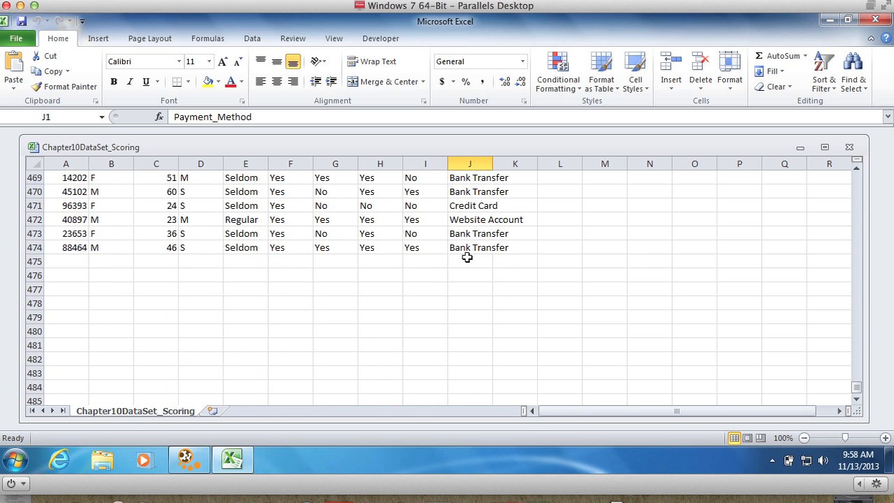
scroll(467, 257, "down", 10)
scroll(467, 258, "up", 14)
scroll(468, 258, "down", 2)
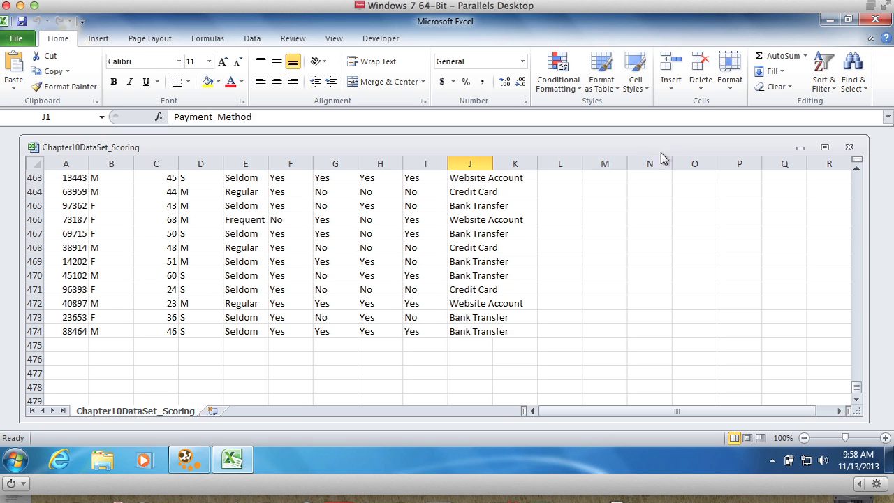
left_click(849, 148)
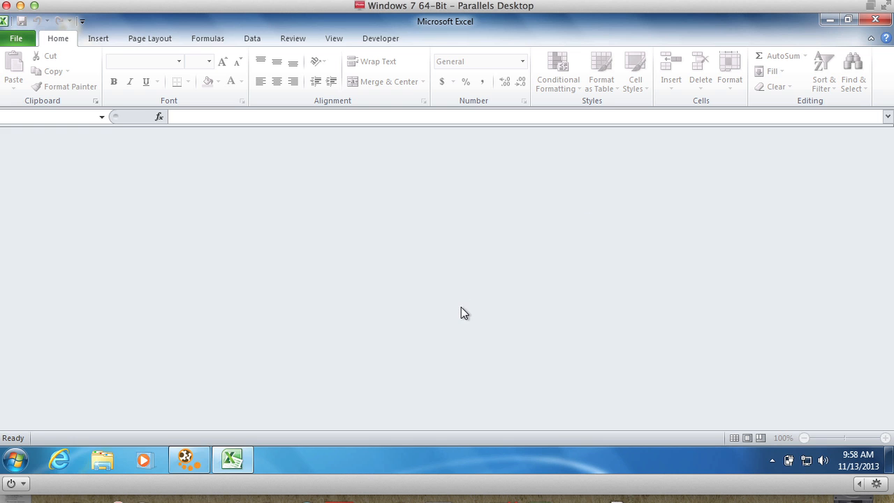
left_click(874, 21)
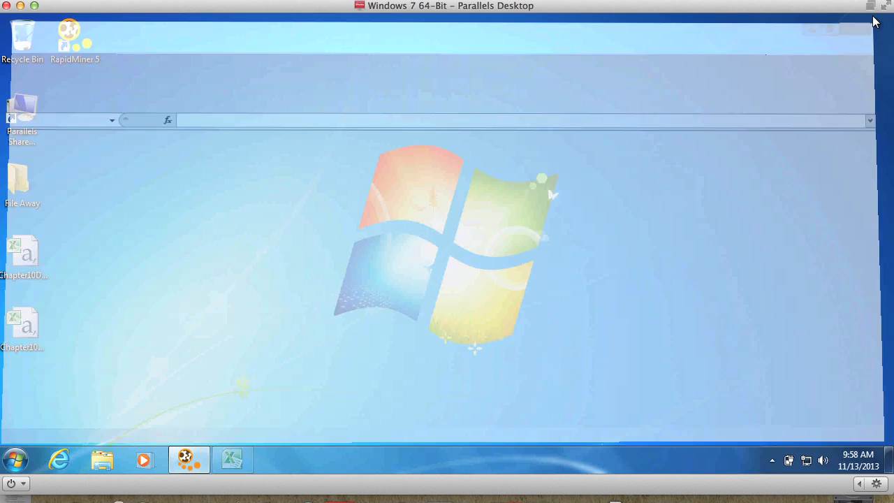
Step: Open Chapter10DataSet_Training from the desktop, examine its columns and rows to the end of the data, and close Excel
left_click(25, 326)
double_click(25, 326)
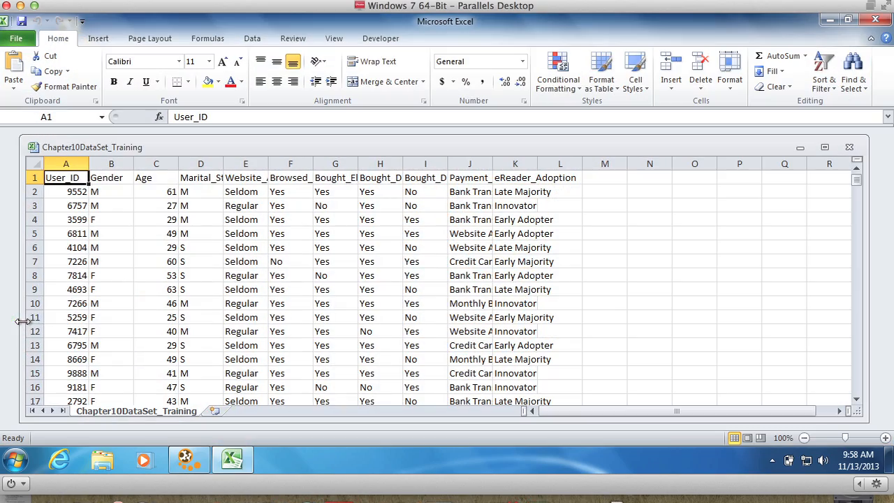
scroll(337, 271, "down", 20)
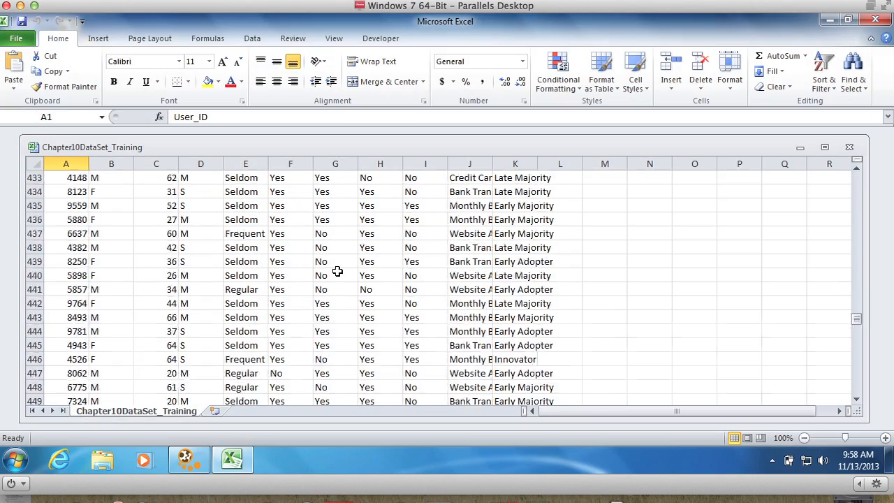
scroll(337, 267, "up", 20)
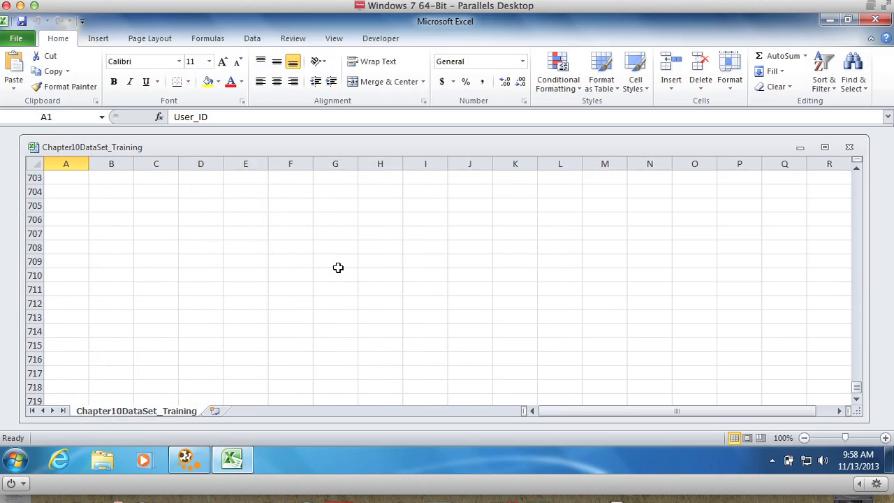
scroll(337, 268, "down", 4)
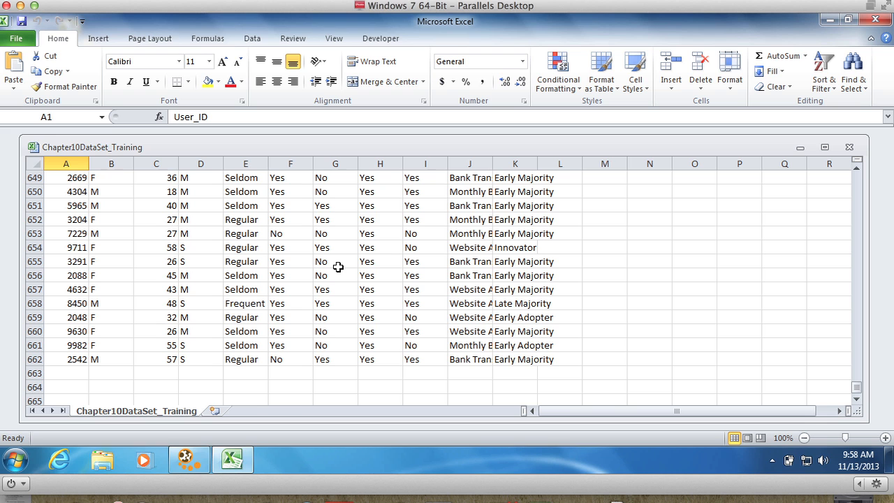
left_click_drag(856, 387, 854, 158)
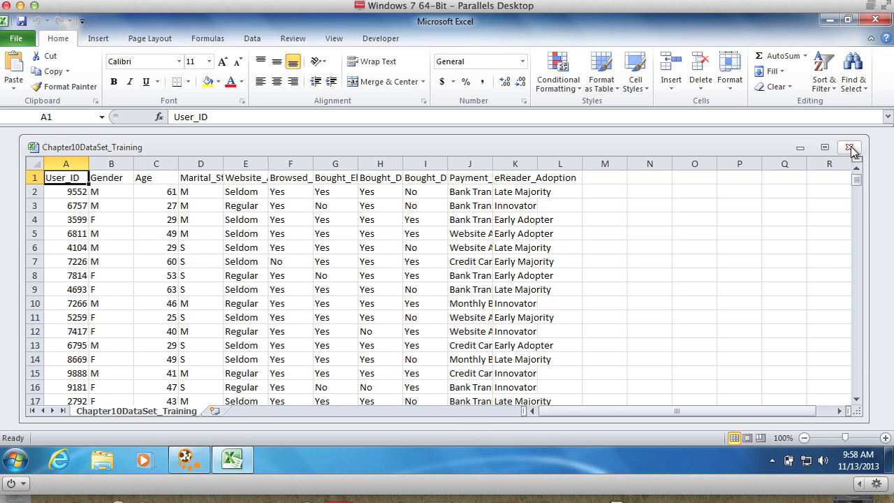
left_click(850, 147)
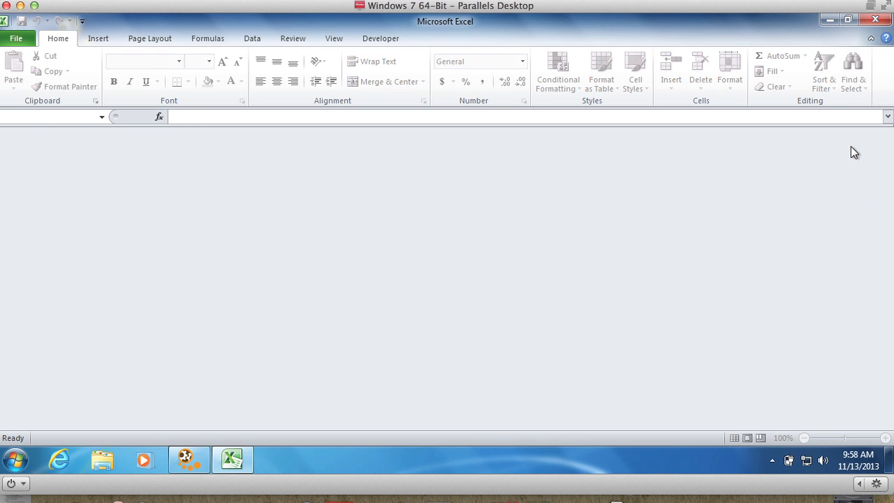
left_click(877, 19)
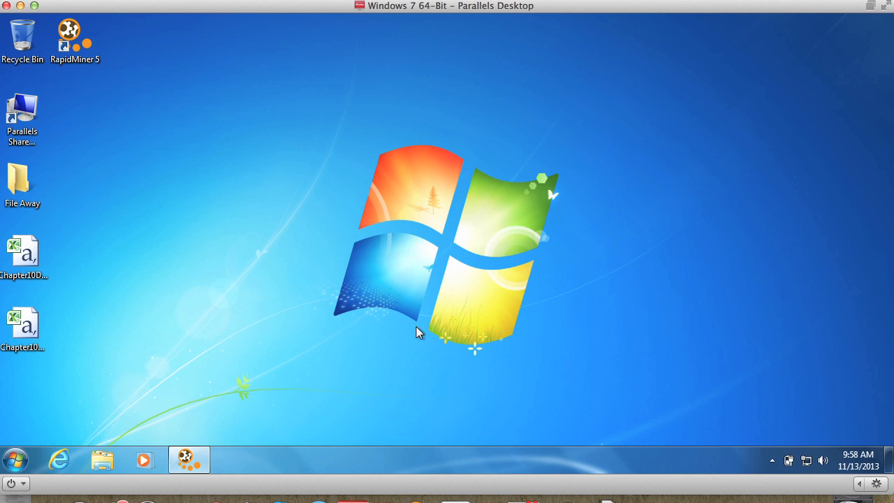
Step: Switch to RapidMiner and create a new process
mouse_move(181, 463)
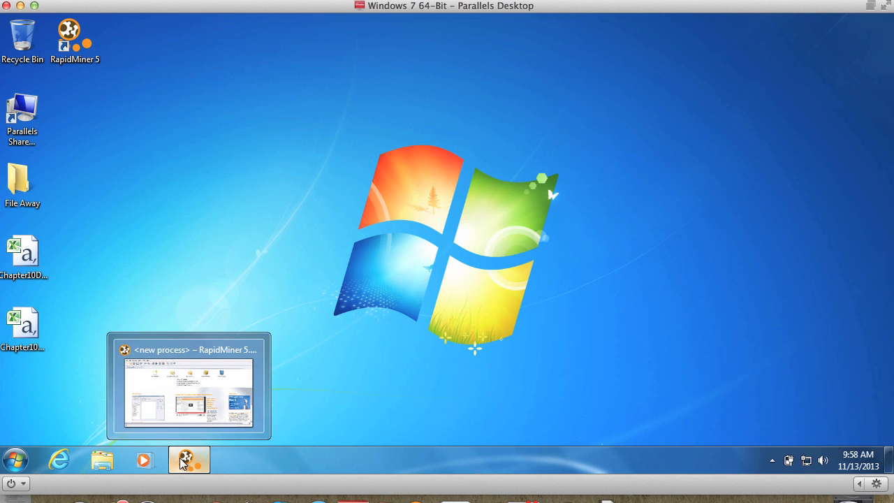
left_click(189, 379)
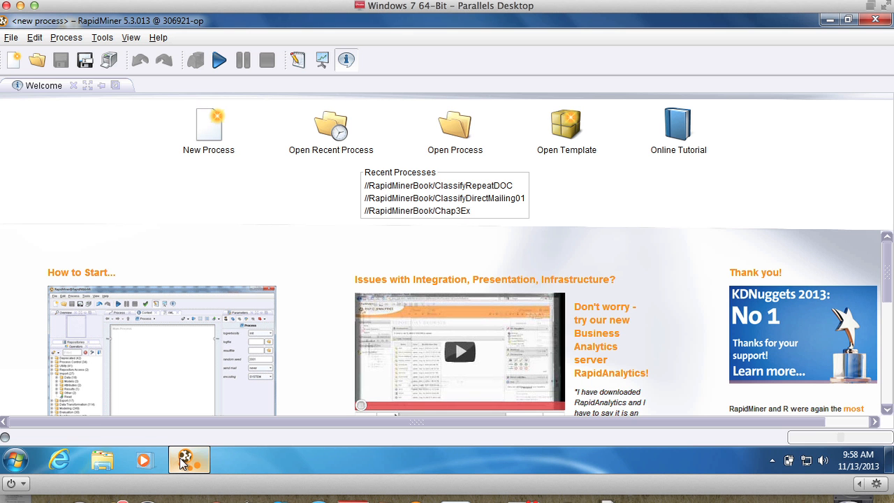
left_click(213, 135)
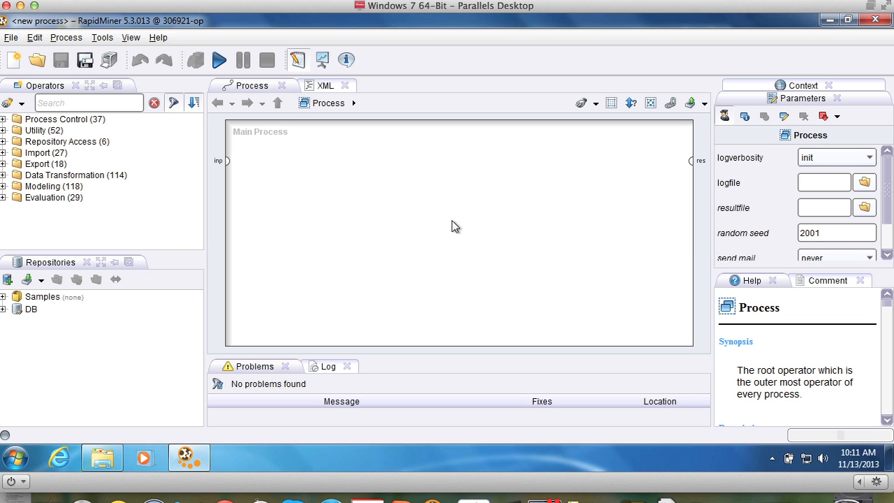
Step: Create a new local repository with the alias LocalData, keeping the standard location as its root directory
left_click(8, 280)
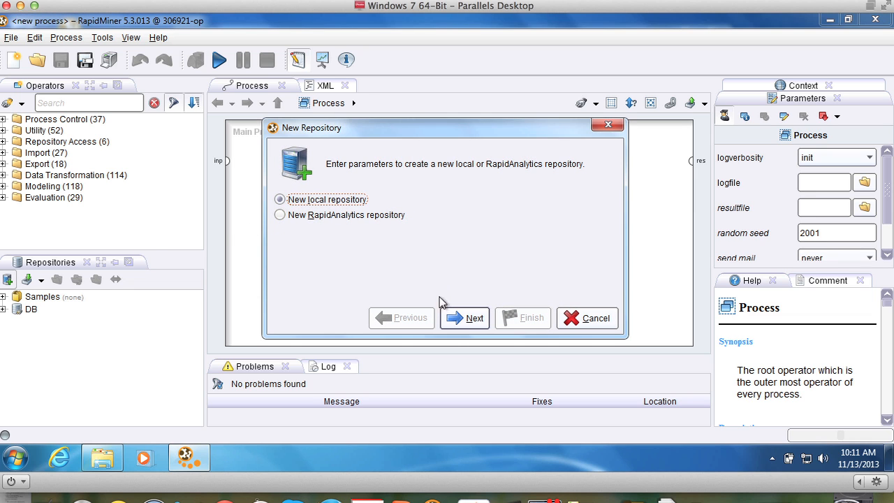
left_click(478, 323)
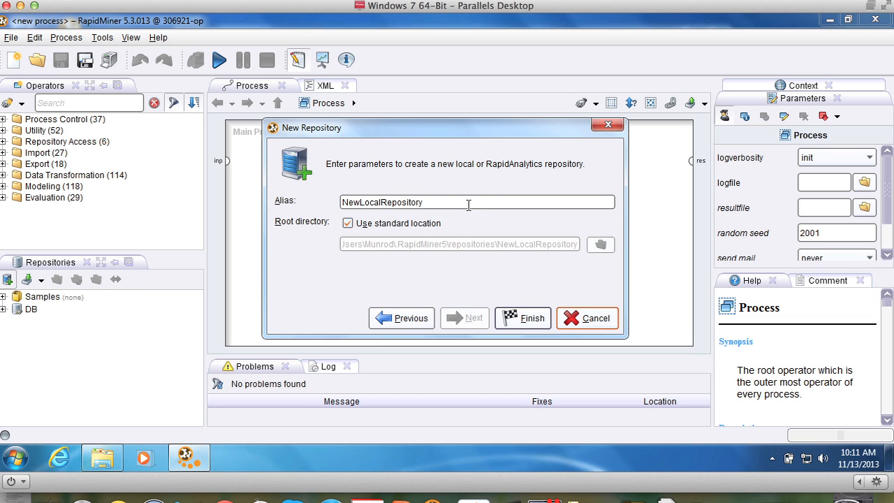
left_click_drag(468, 203, 343, 203)
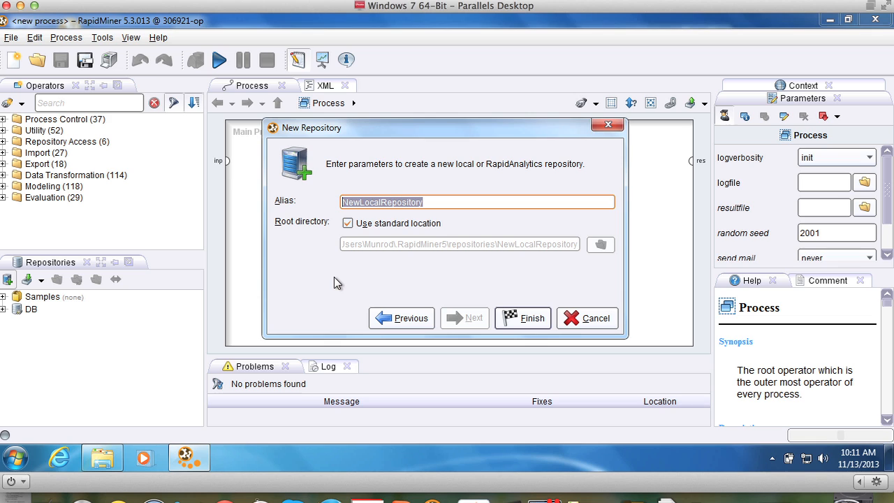
type("Lo")
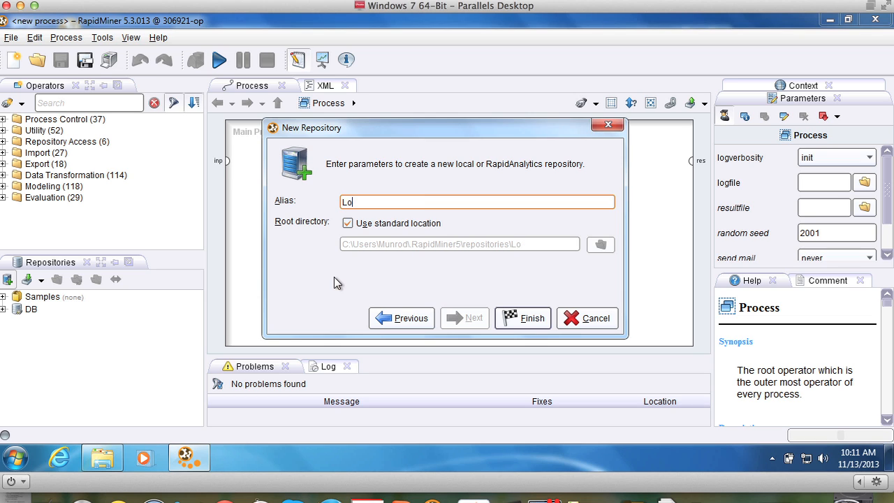
type("calData")
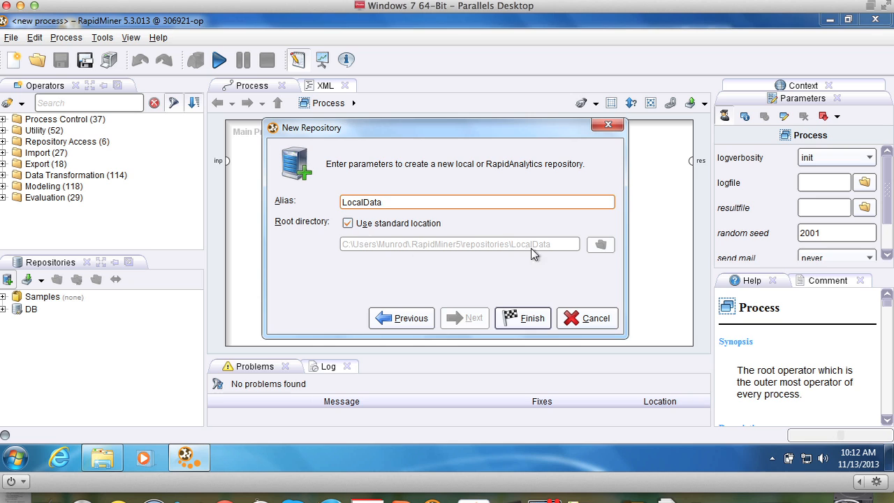
left_click(524, 322)
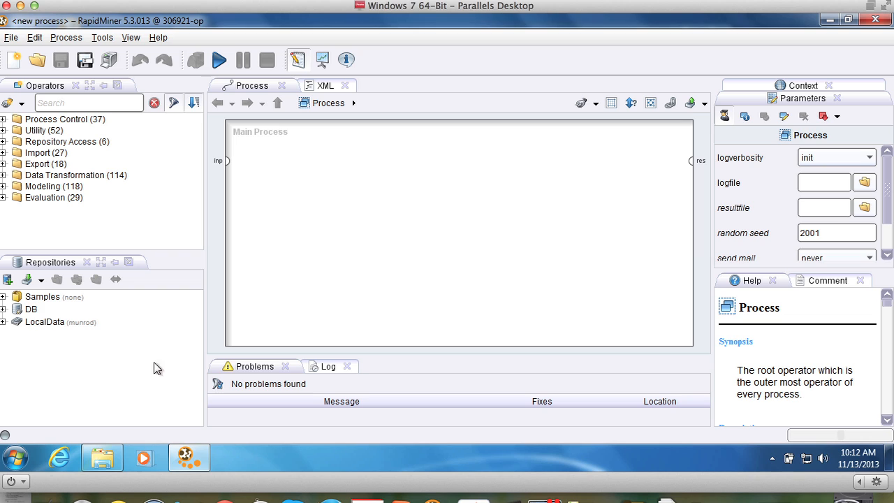
Step: Start a CSV file import into the repository and choose Chapter10DataSet_Scoring.csv from the Desktop folder as the source
left_click(41, 279)
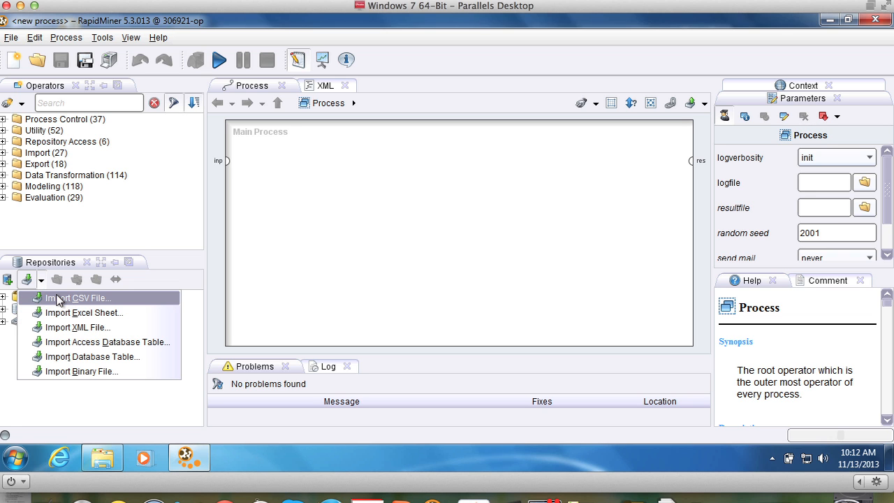
left_click(60, 298)
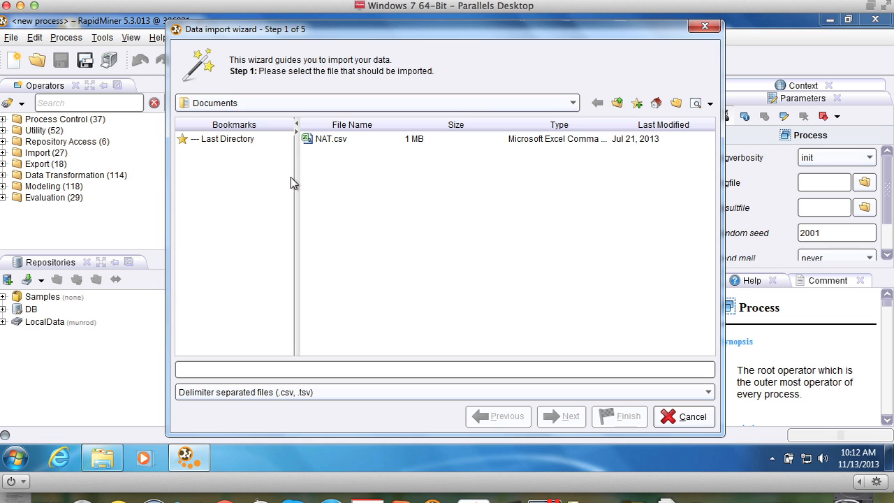
left_click(617, 103)
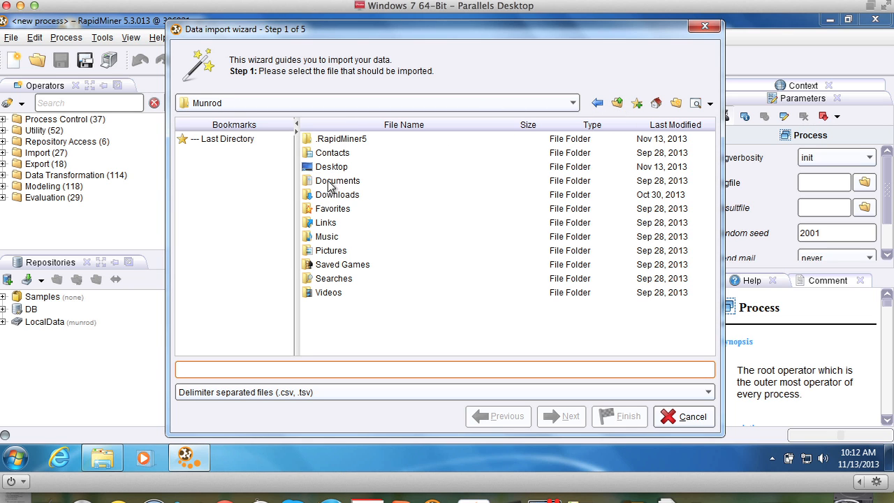
left_click(325, 170)
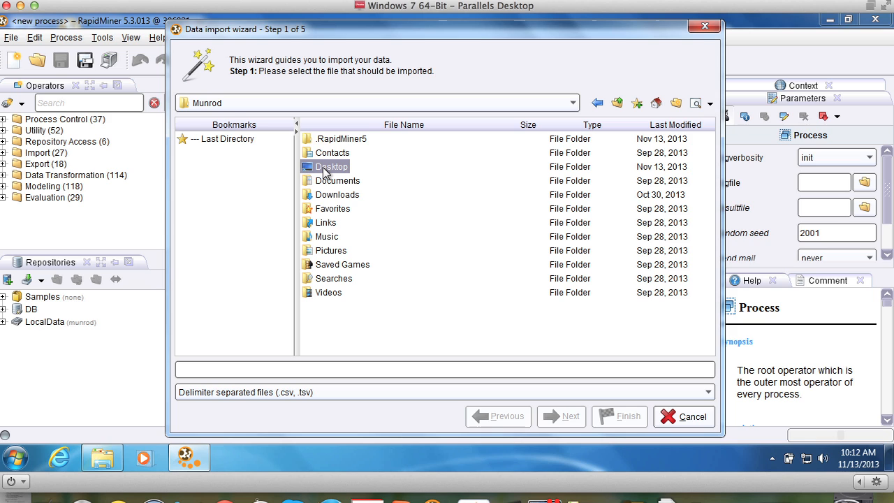
double_click(309, 170)
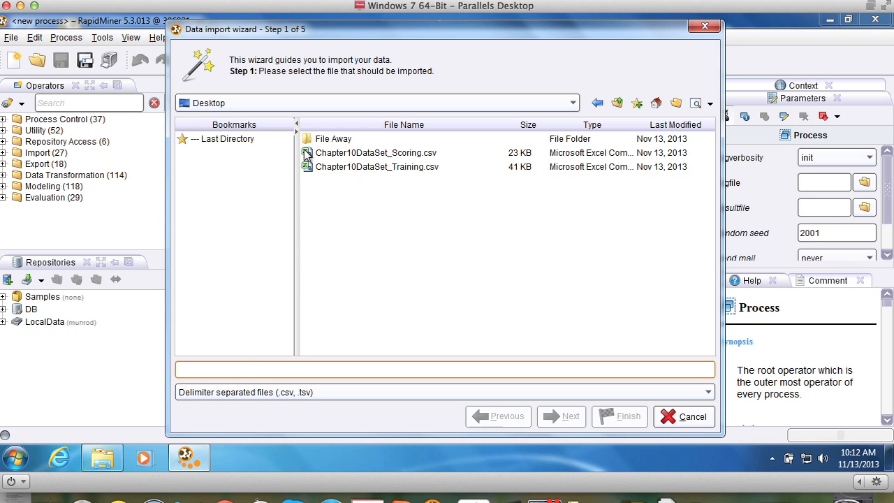
left_click(310, 153)
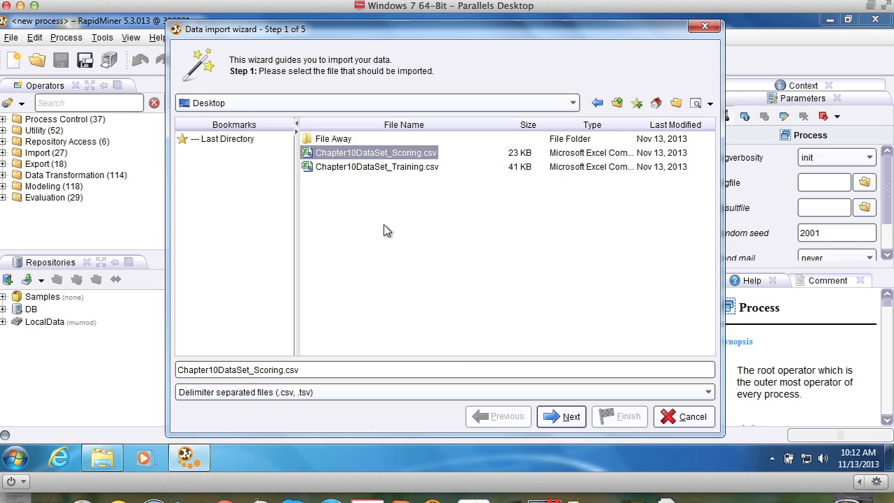
left_click(570, 422)
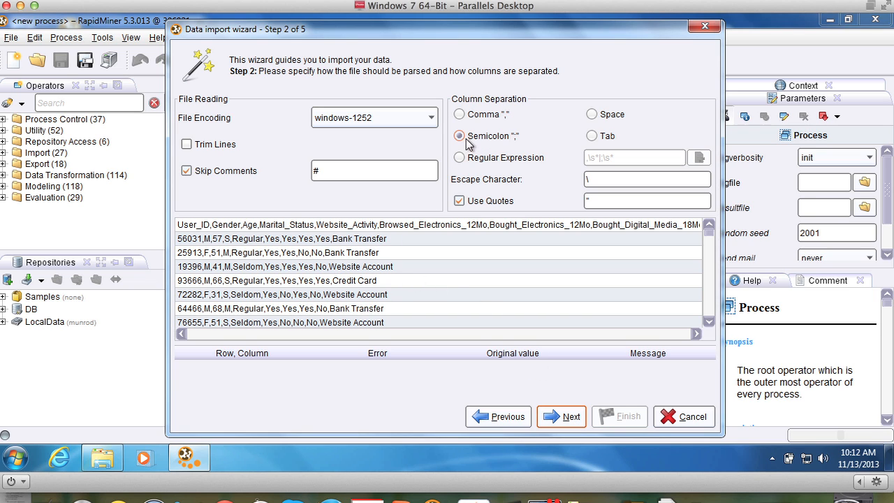
Step: Set comma as the column separator for the scoring data and accept the default annotations and attribute types
left_click(460, 115)
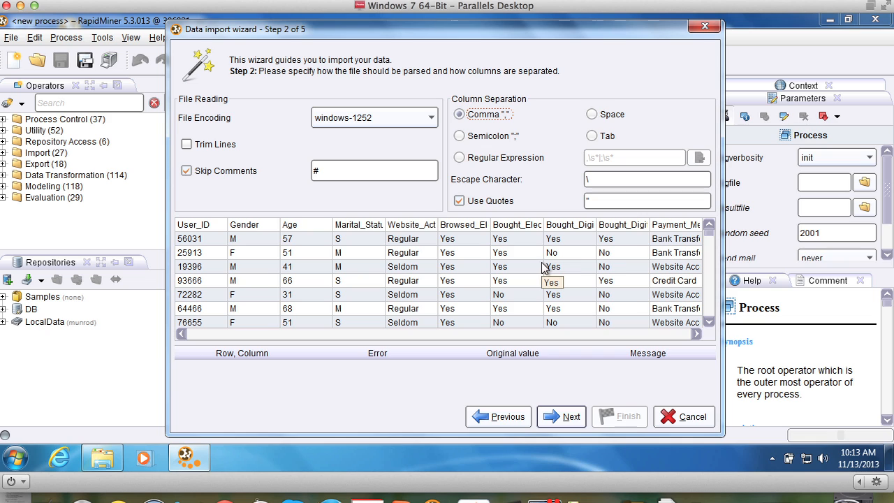
left_click(567, 421)
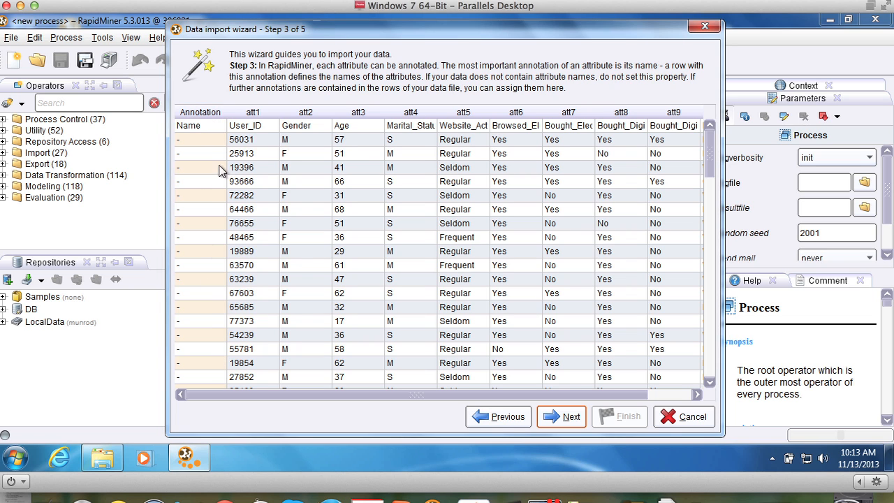
left_click(567, 422)
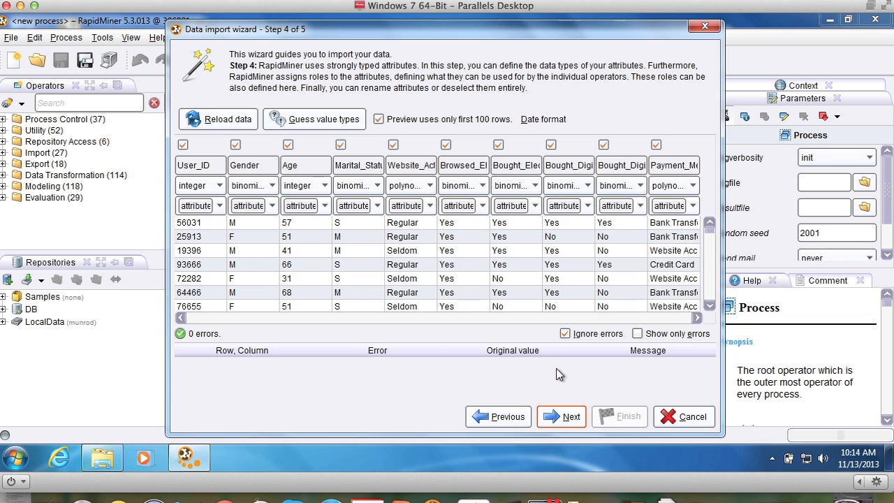
left_click(563, 417)
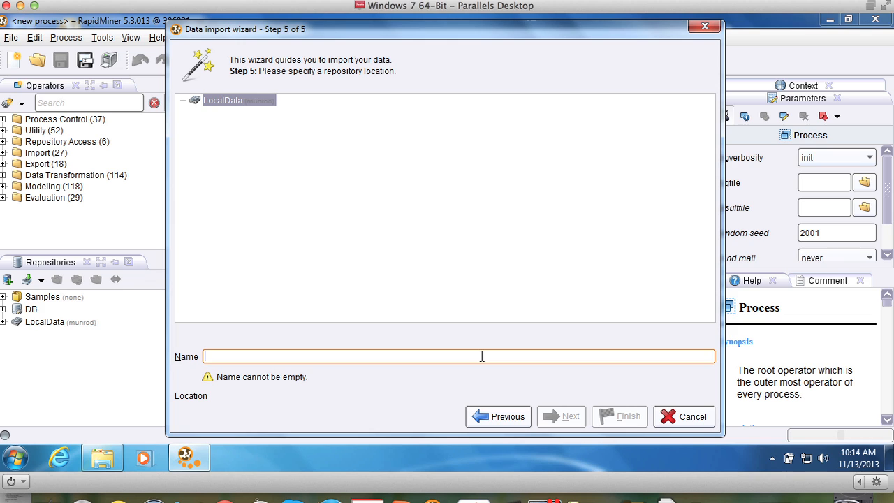
Step: Store the imported scoring data in the LocalData repository under the name scoringCh10 and complete the import
type("scoring")
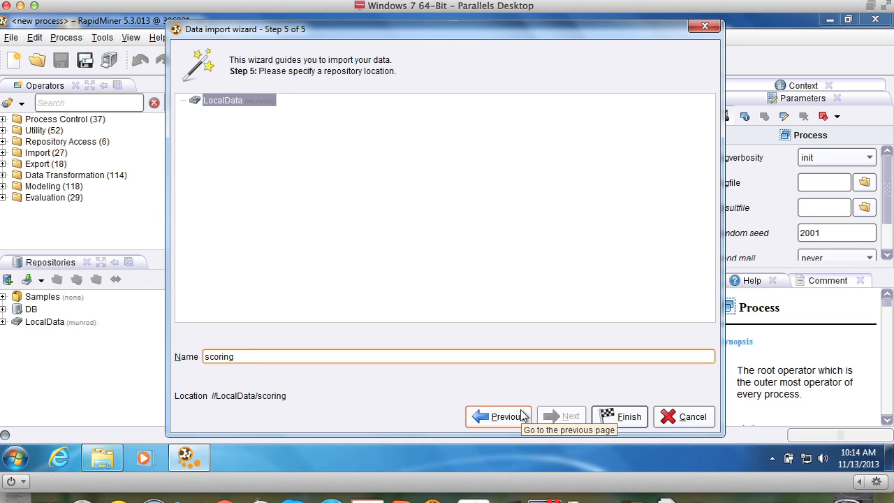
type("Ch10")
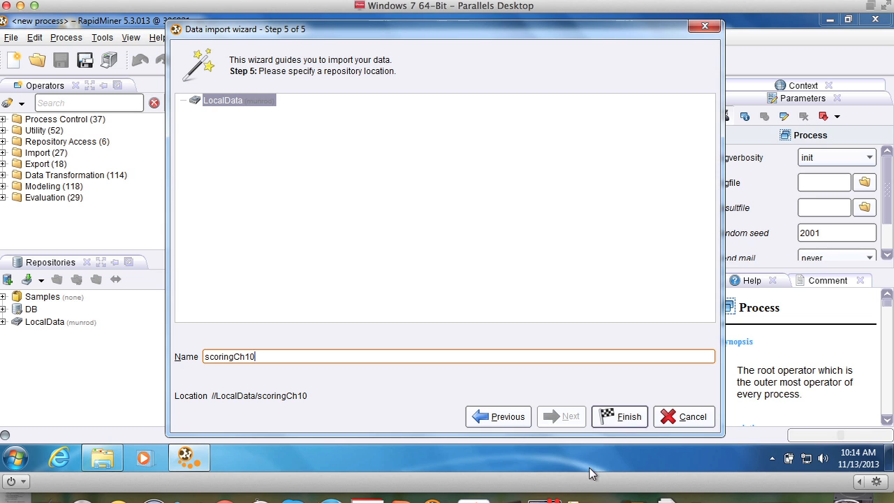
left_click(622, 417)
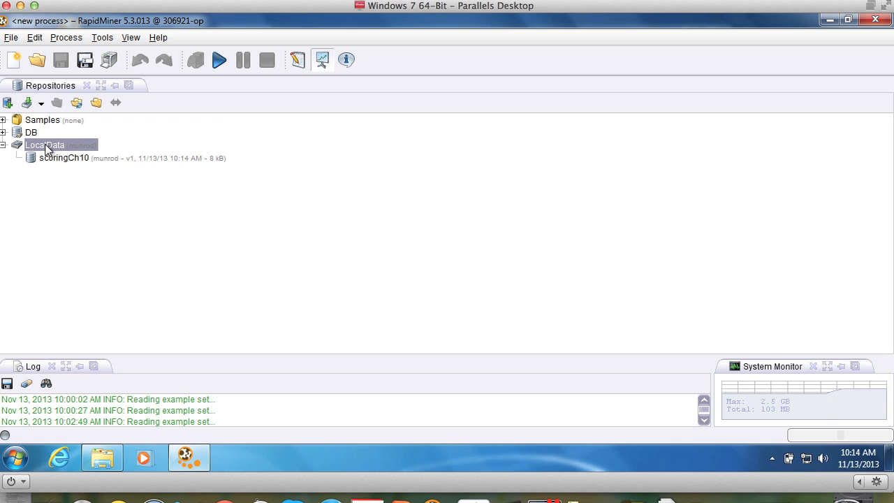
Step: Start another CSV file import and choose Chapter10DataSet_Training.csv from the Desktop as the source
left_click(42, 104)
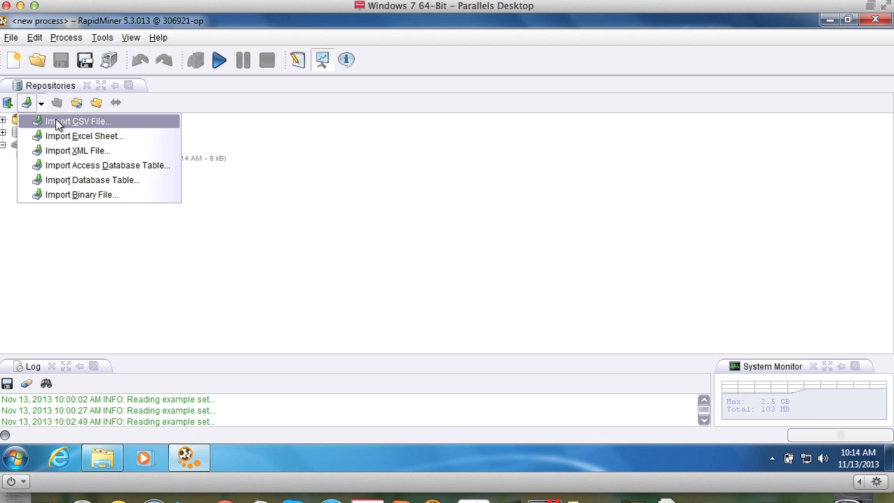
left_click(58, 123)
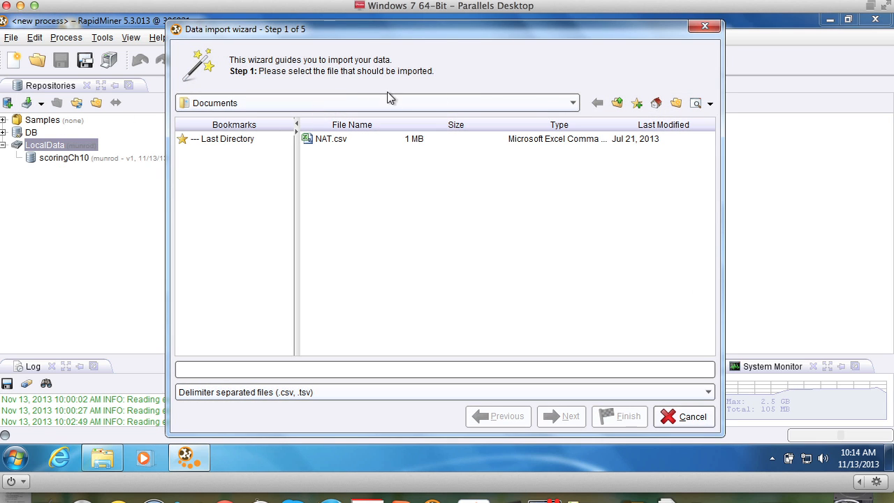
left_click(573, 103)
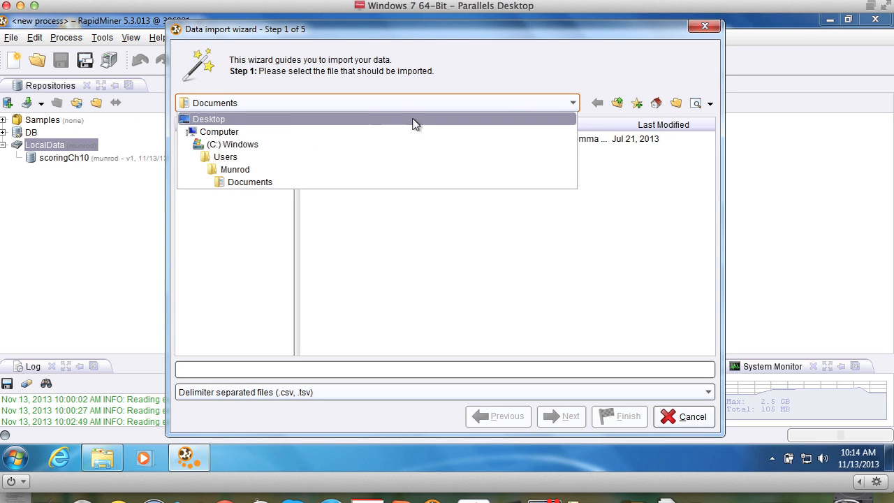
left_click(284, 120)
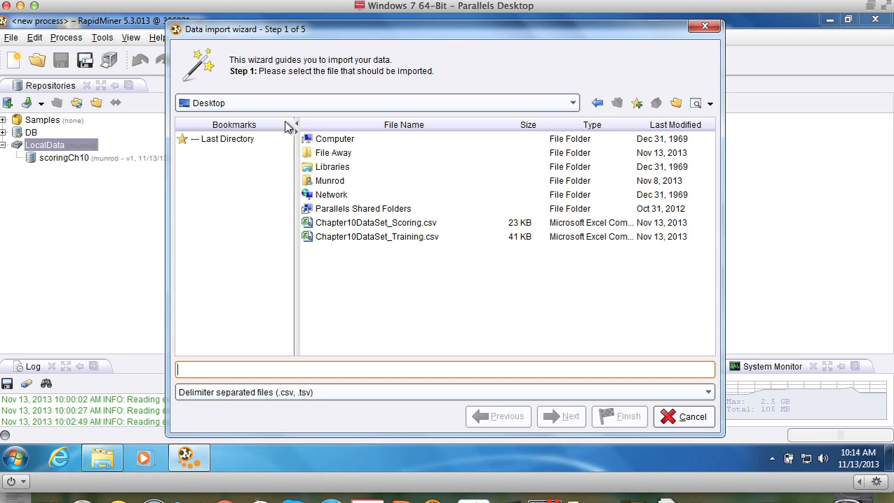
left_click(351, 237)
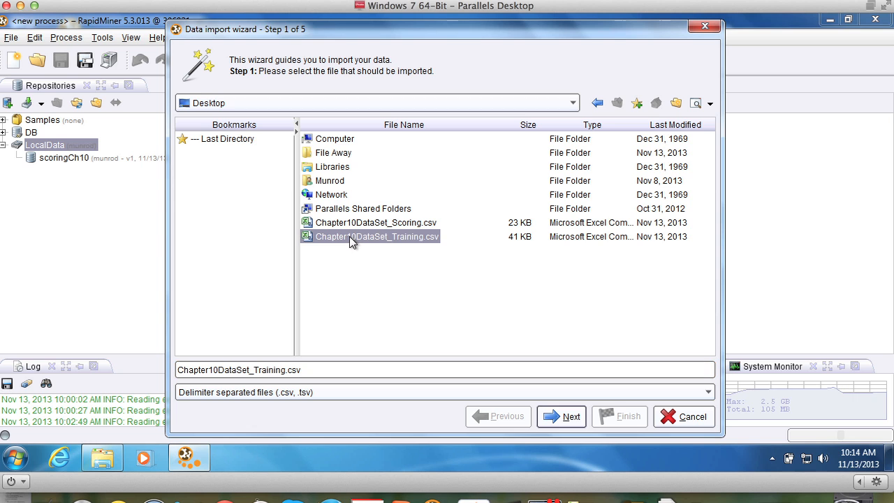
left_click(563, 417)
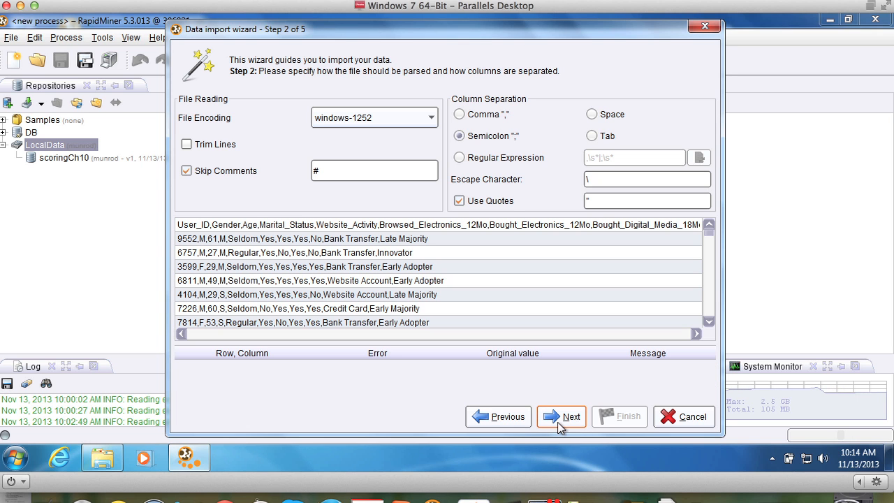
Step: Set comma as the column separator for the training data, keeping the default annotations and attribute types
left_click(460, 115)
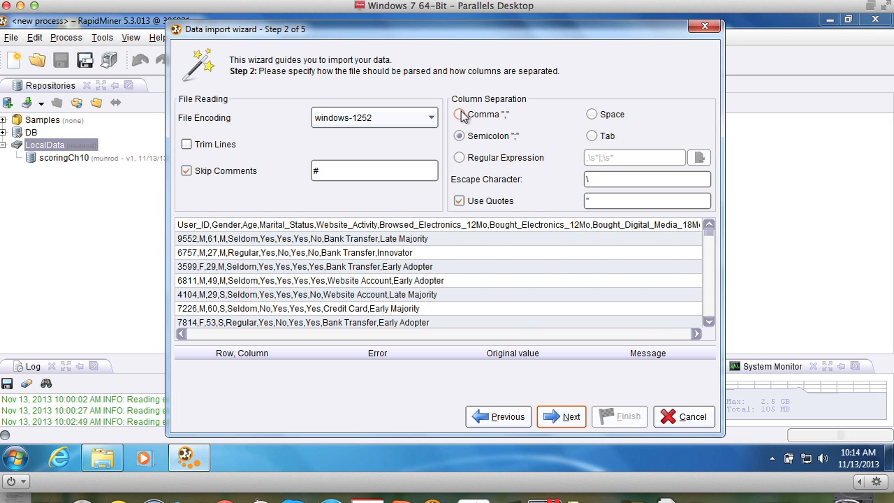
left_click(565, 418)
left_click(566, 418)
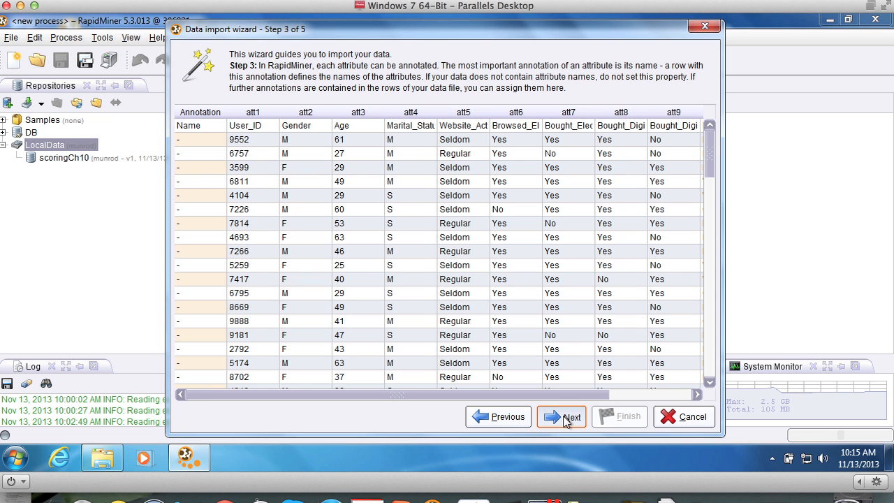
left_click(565, 418)
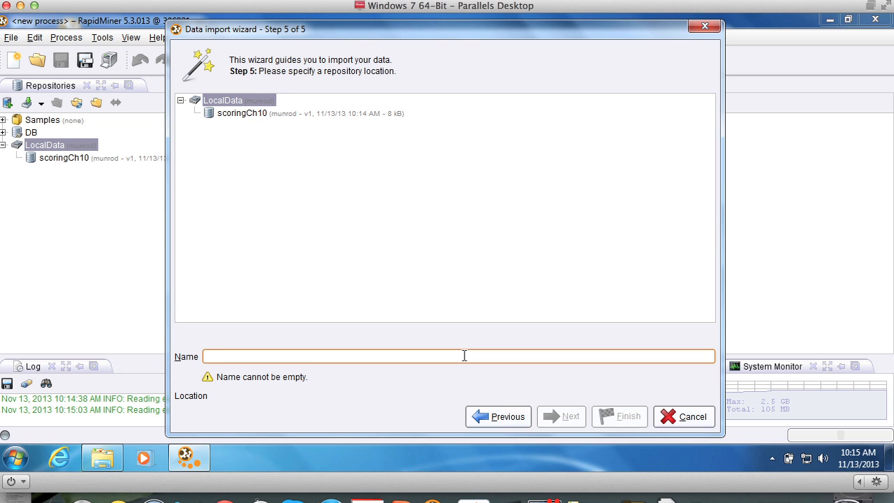
Step: Save the imported training data in LocalData as TrainingCh10 and complete the import
type("Train")
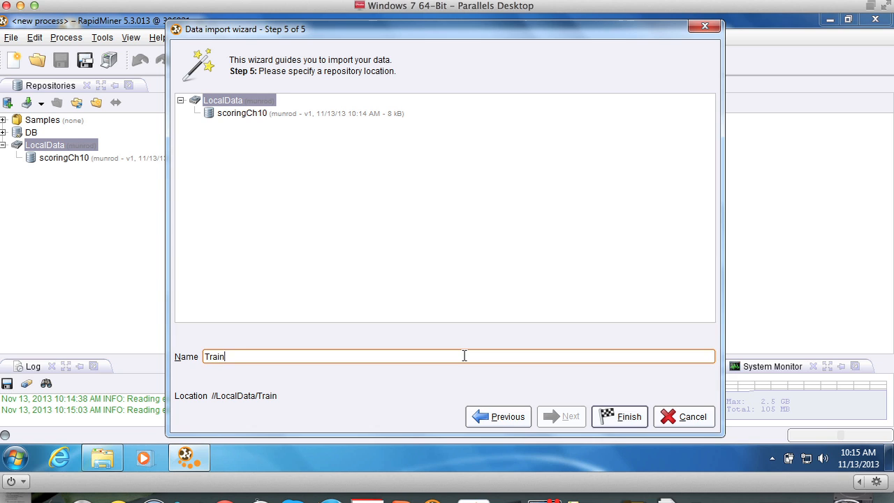
type("ingCh10")
left_click(625, 418)
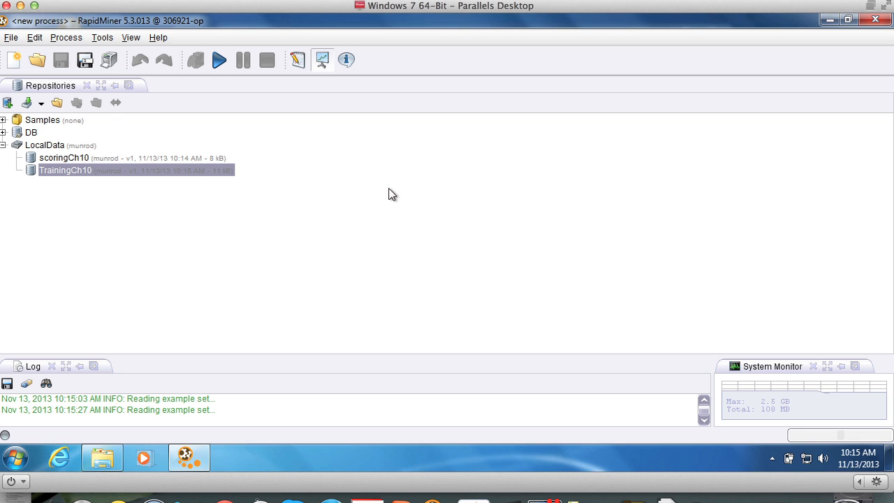
Step: Return to the process design view and add TrainingCh10 to the main process, with scoringCh10 placed below it
left_click(299, 62)
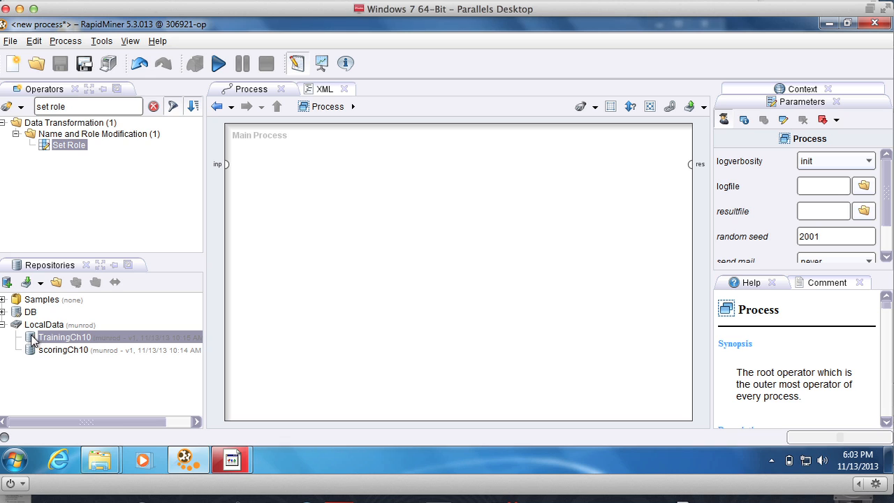
left_click_drag(32, 338, 311, 176)
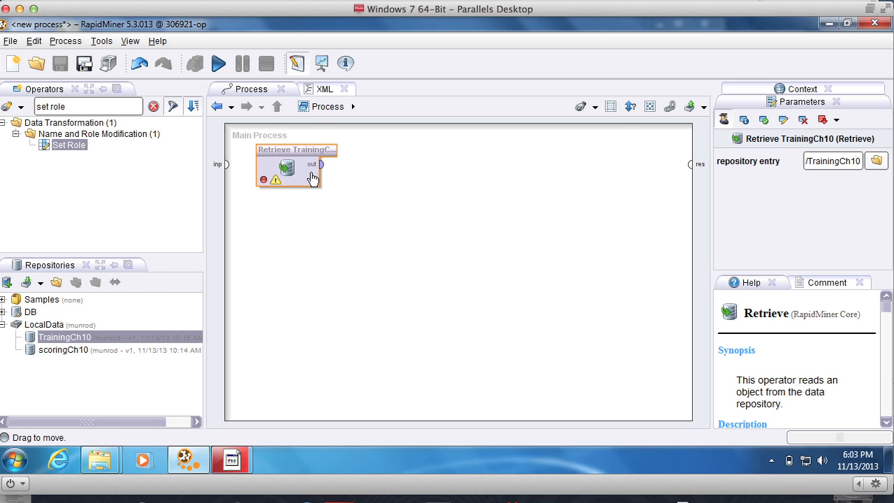
left_click(35, 351)
left_click_drag(35, 351, 282, 238)
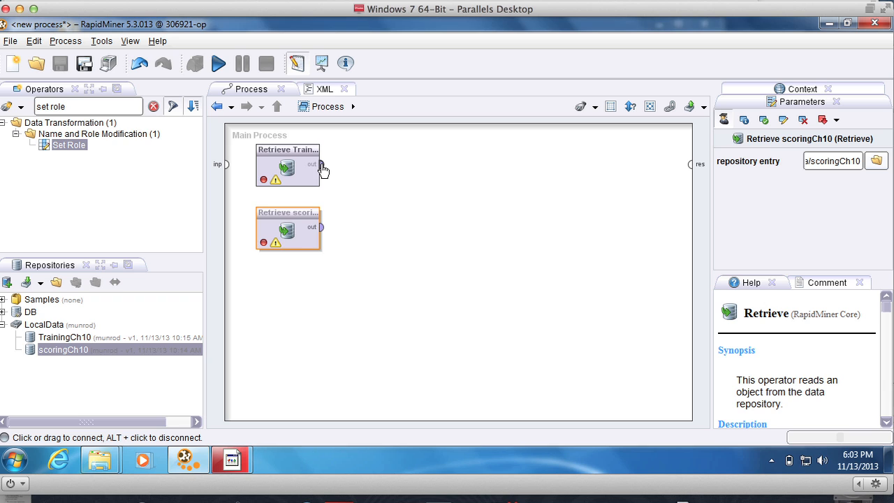
Step: Connect the outputs of the TrainingCh10 and scoringCh10 Retrieve operators to separate result ports of the process
mouse_move(323, 164)
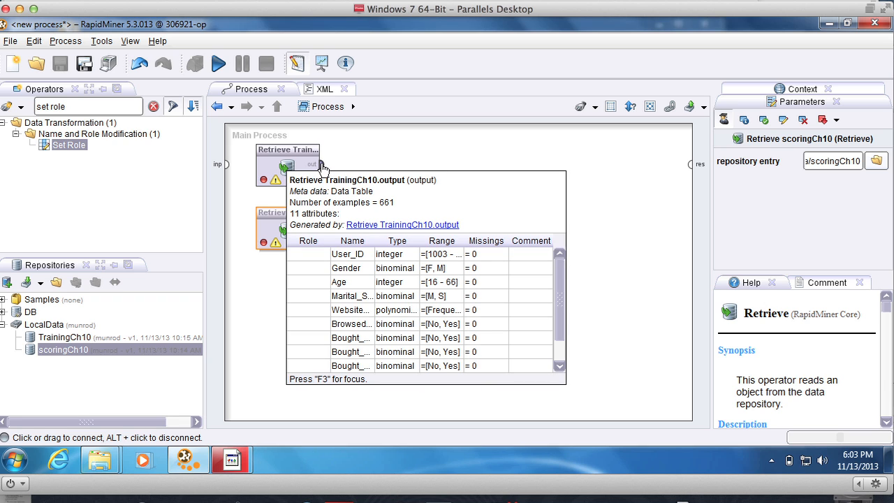
left_click_drag(322, 165, 693, 173)
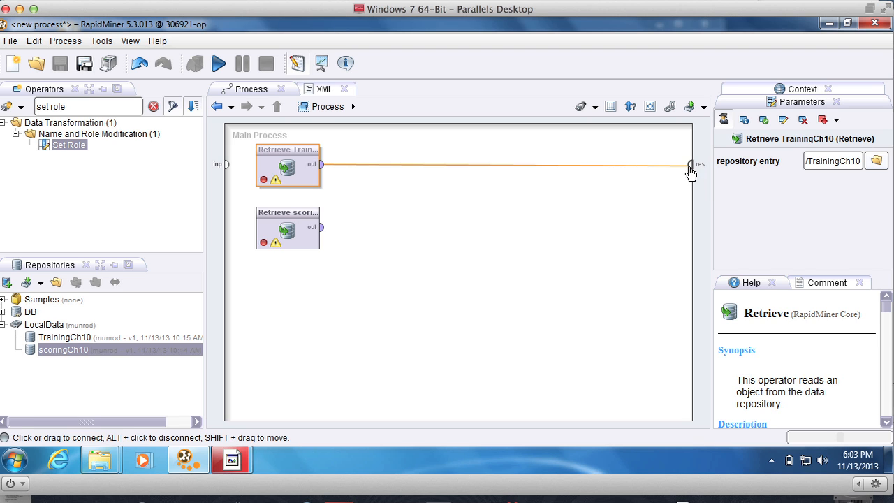
left_click(691, 172)
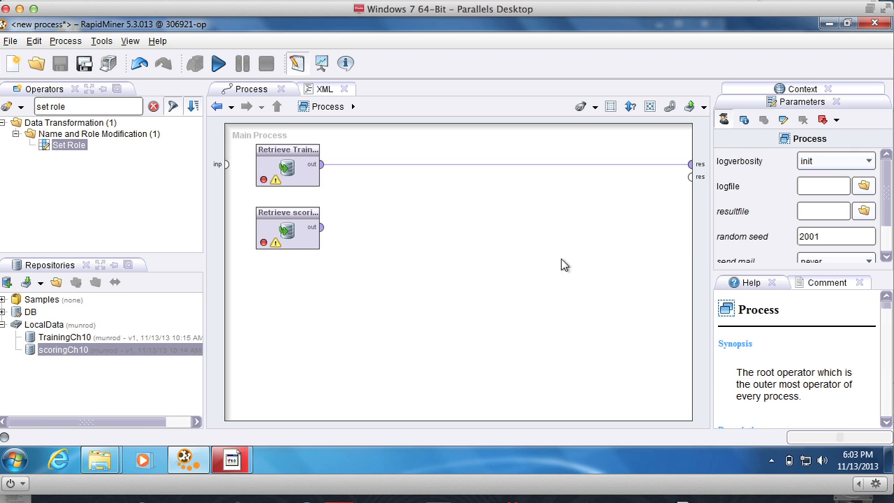
left_click(321, 228)
left_click_drag(321, 228, 693, 183)
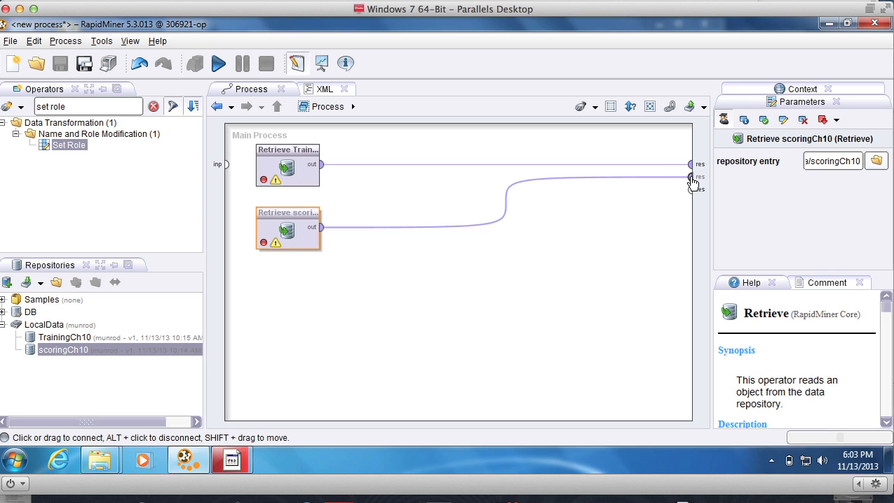
left_click(595, 107)
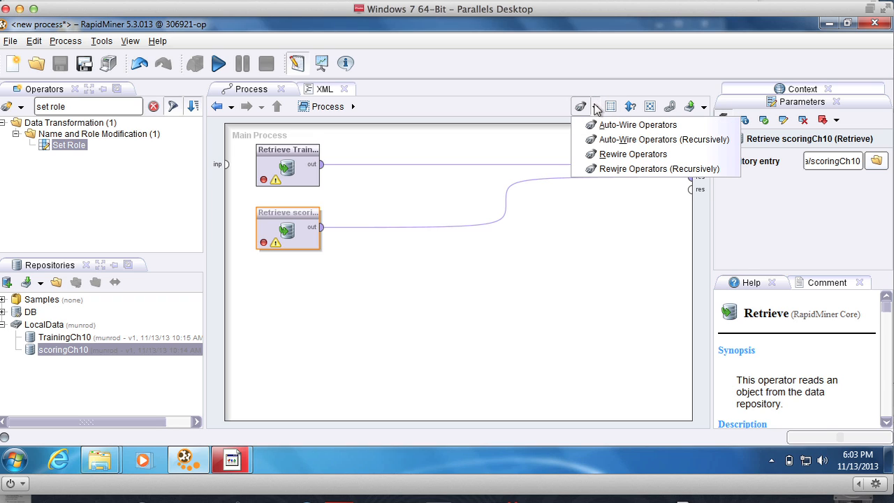
left_click(585, 105)
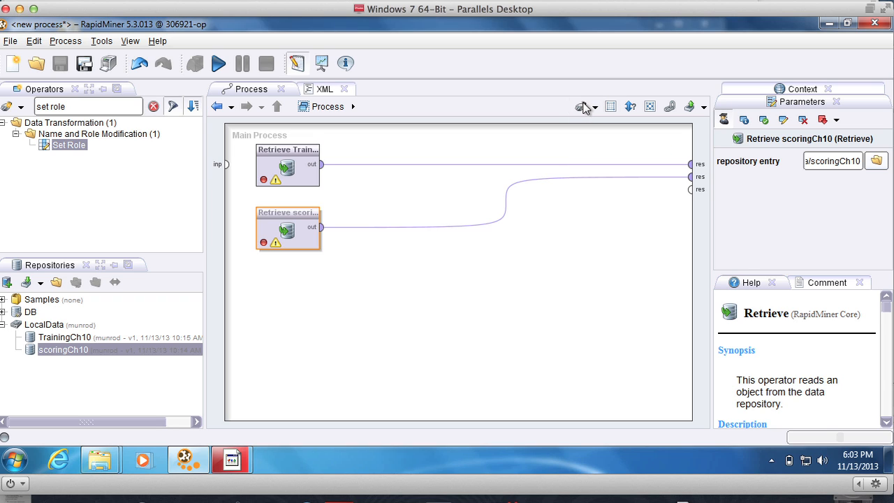
left_click(594, 106)
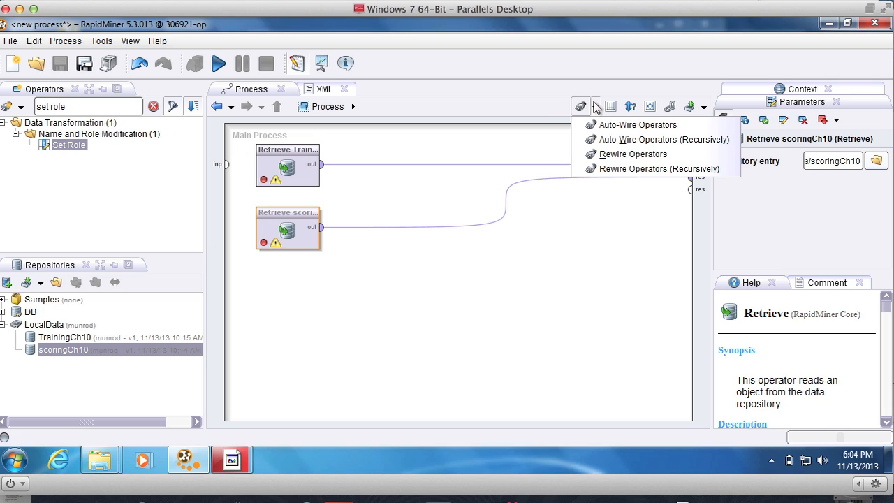
Step: Run the process and examine the data and meta data of the TrainingCh10 example set
left_click(411, 193)
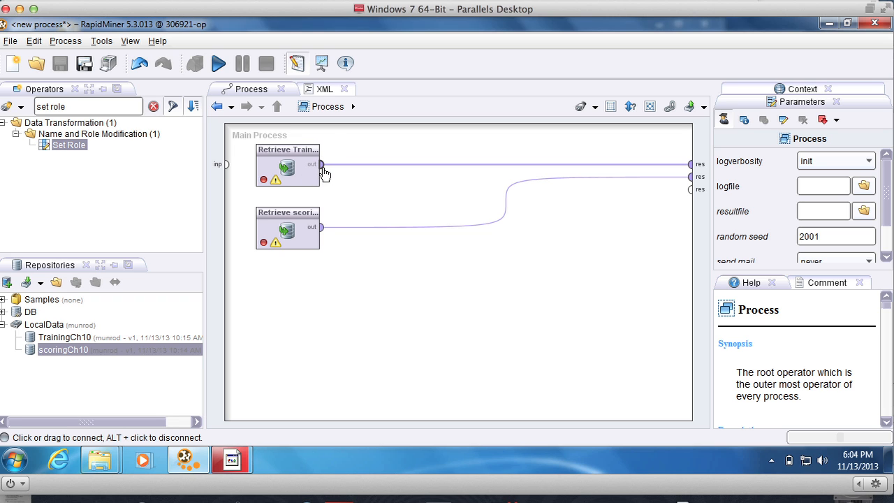
mouse_move(312, 171)
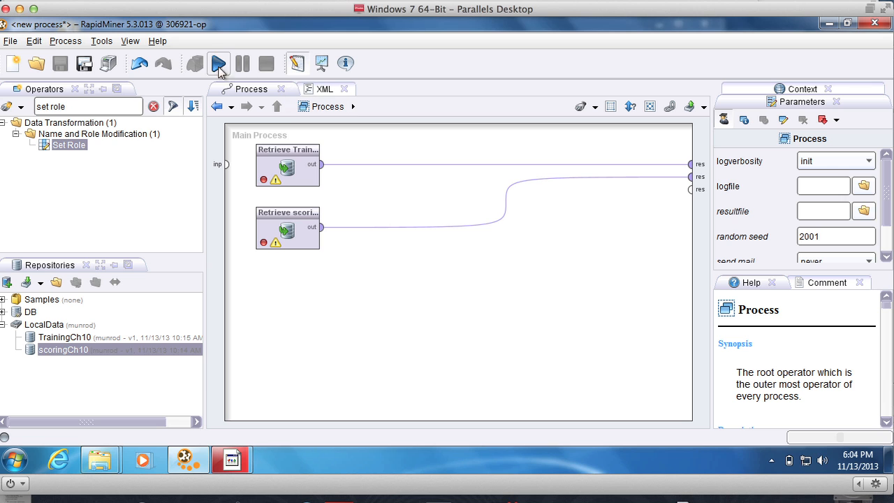
left_click(219, 65)
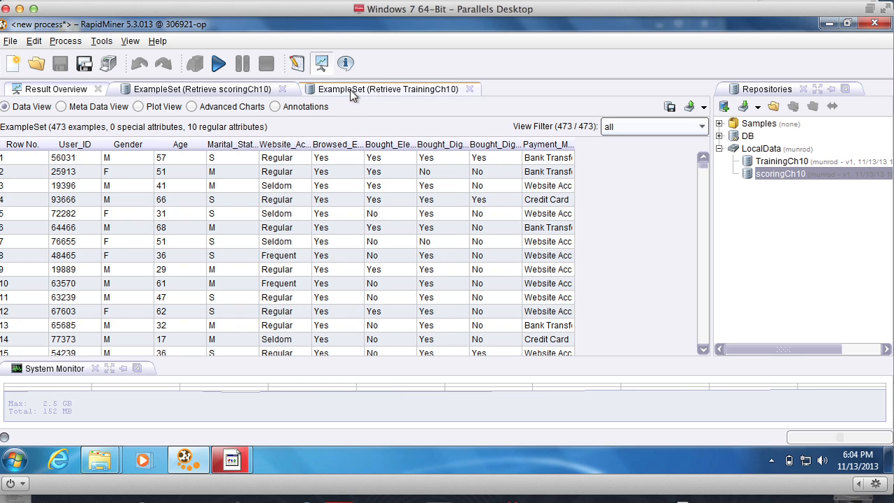
left_click(388, 89)
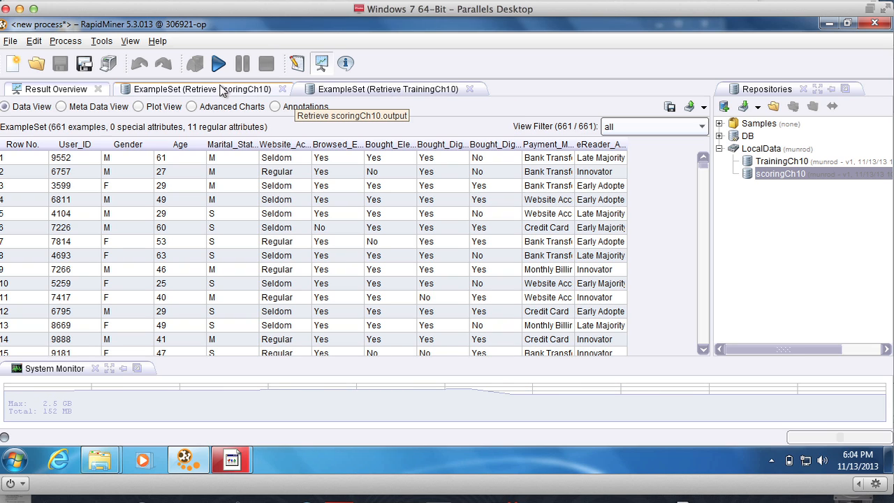
left_click(62, 107)
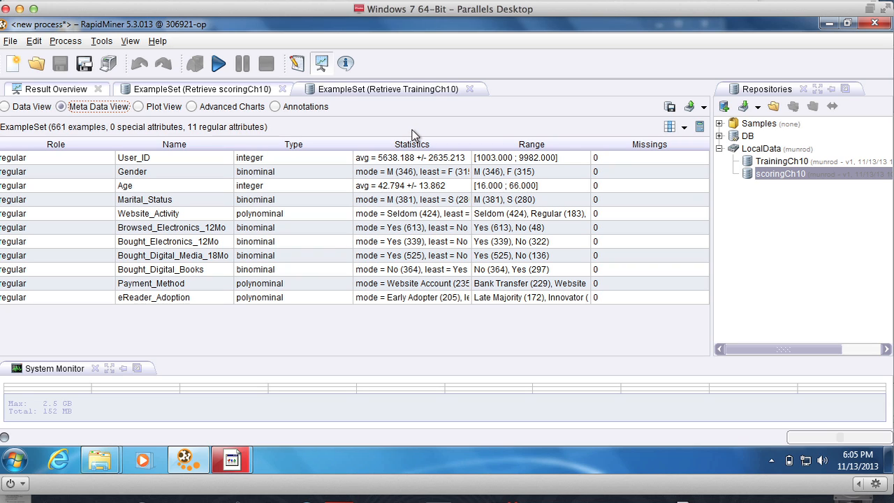
Step: Return to the process design, search the operators for Set Role, and insert one on the connection leaving Retrieve TrainingCh10
left_click(296, 63)
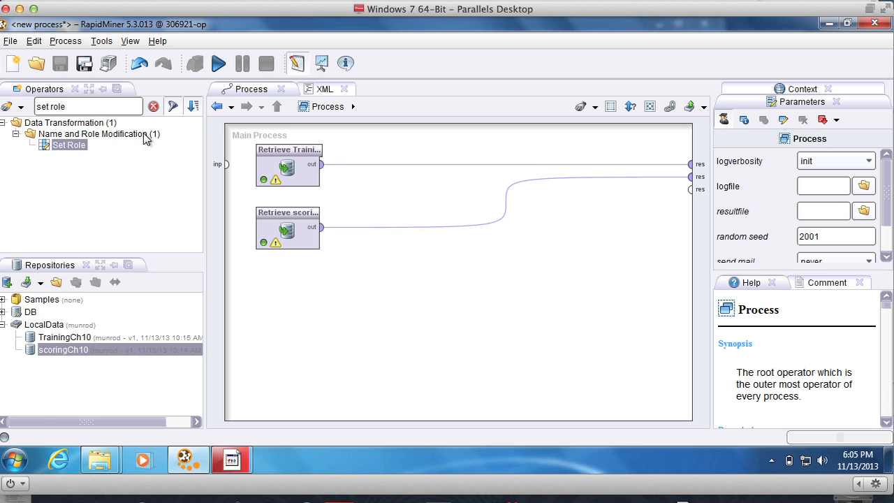
left_click(90, 105)
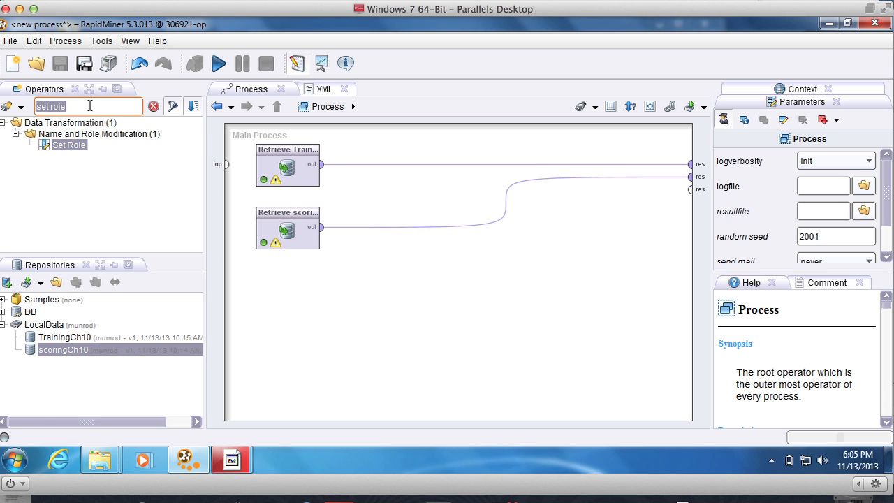
key("BackSpace")
type("se")
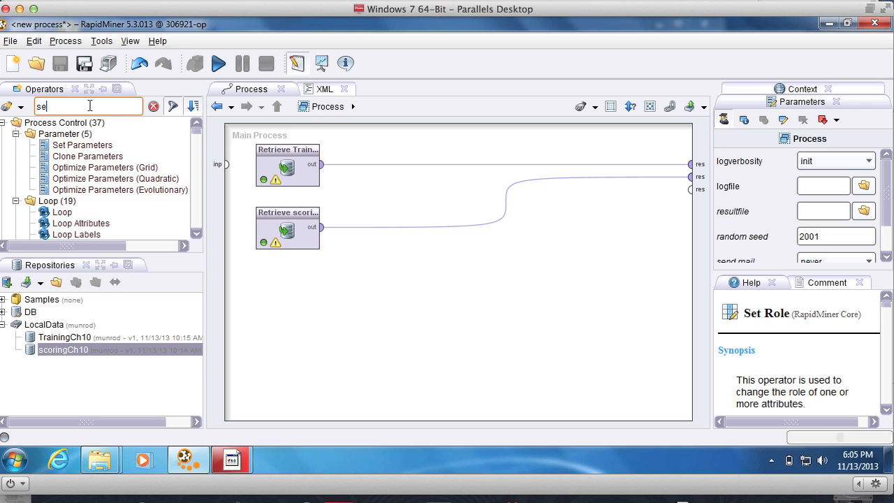
type("t Ro")
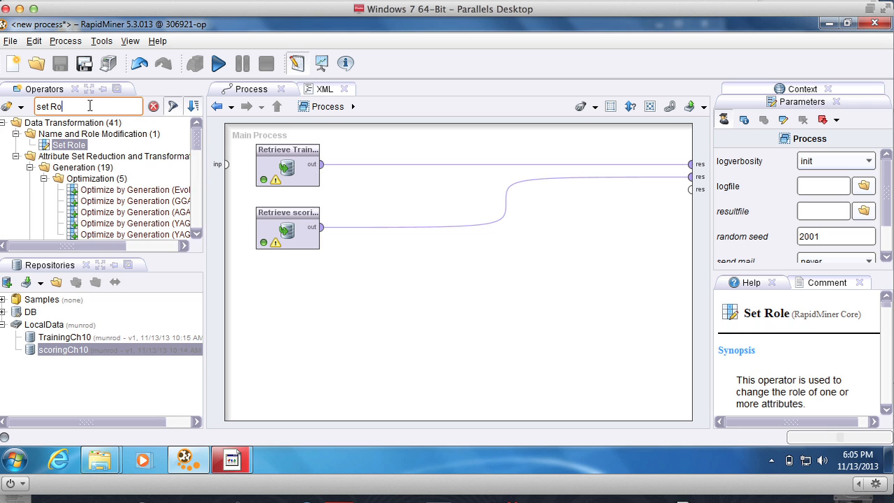
type("le")
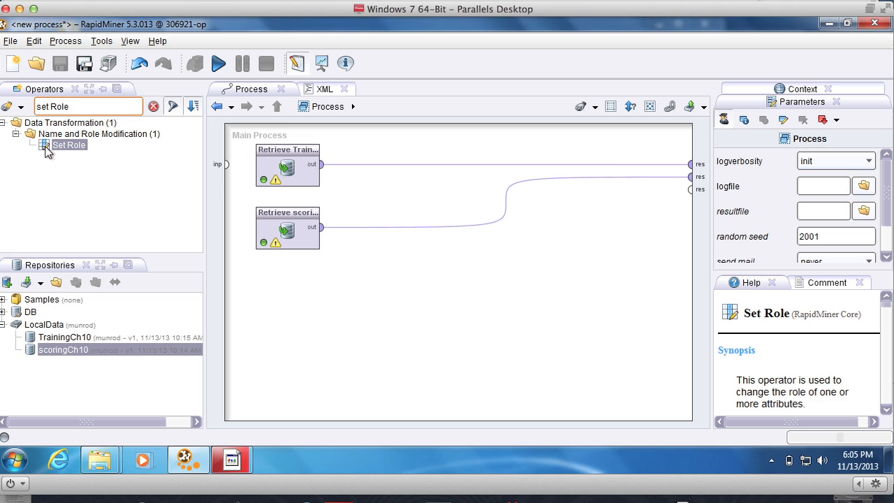
left_click_drag(50, 146, 361, 159)
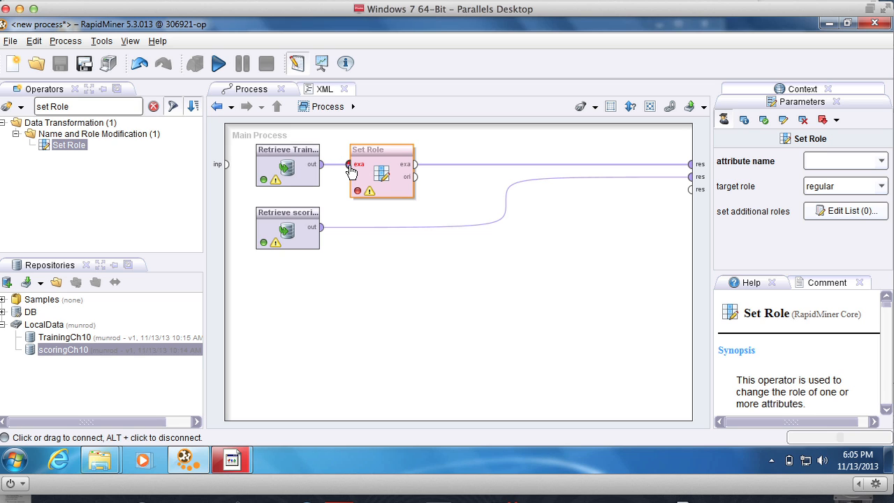
mouse_move(351, 170)
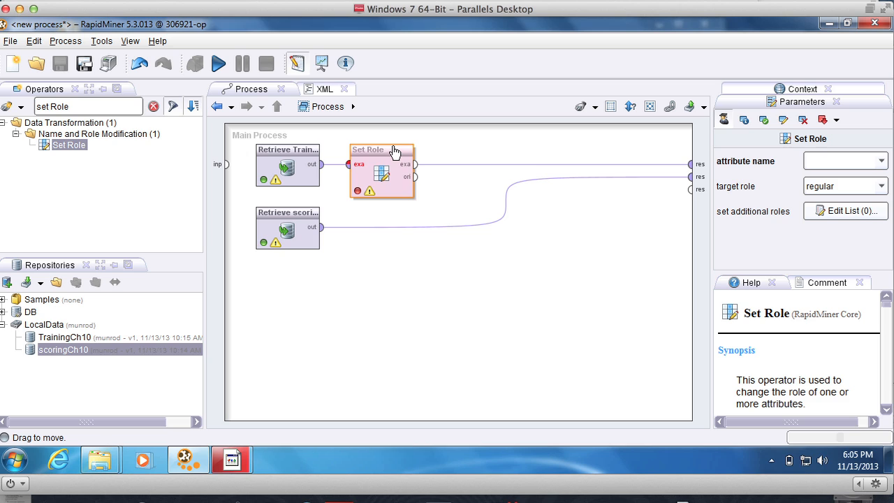
Step: Rewire the operators so that the training data passes through Set Role to a result port
mouse_move(395, 153)
left_mouse_down()
mouse_move(397, 187)
mouse_move(401, 151)
left_mouse_up()
left_click(593, 107)
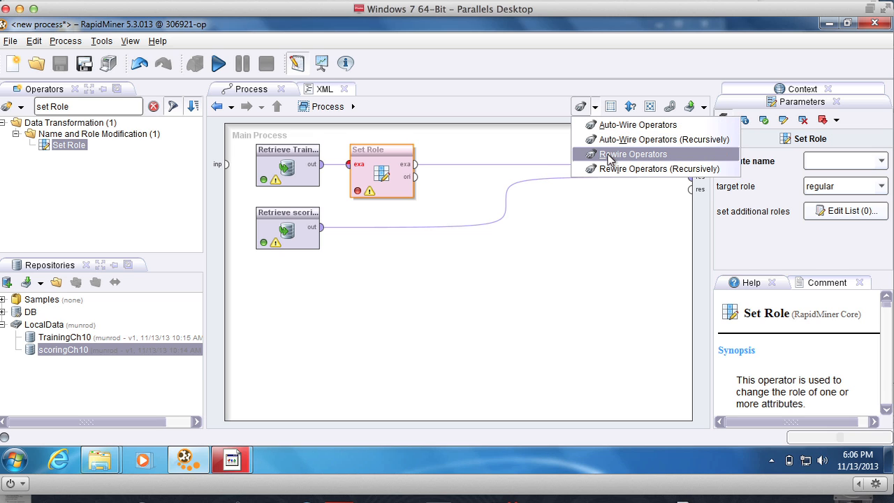
left_click(631, 155)
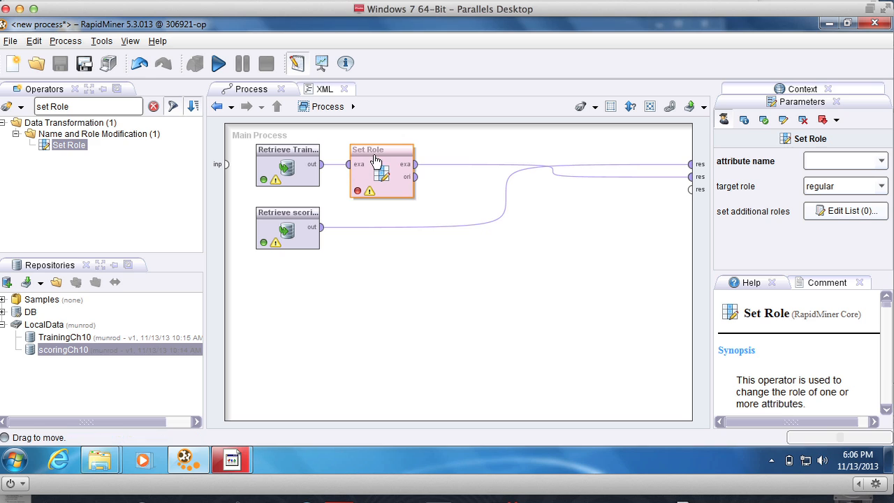
mouse_move(382, 149)
left_mouse_down()
mouse_move(381, 181)
mouse_move(396, 152)
left_mouse_up()
Step: Add a second Set Role after Retrieve scoringCh10 and wire the scoring data through it to its own result port, removing the direct connection
left_click_drag(46, 147, 363, 230)
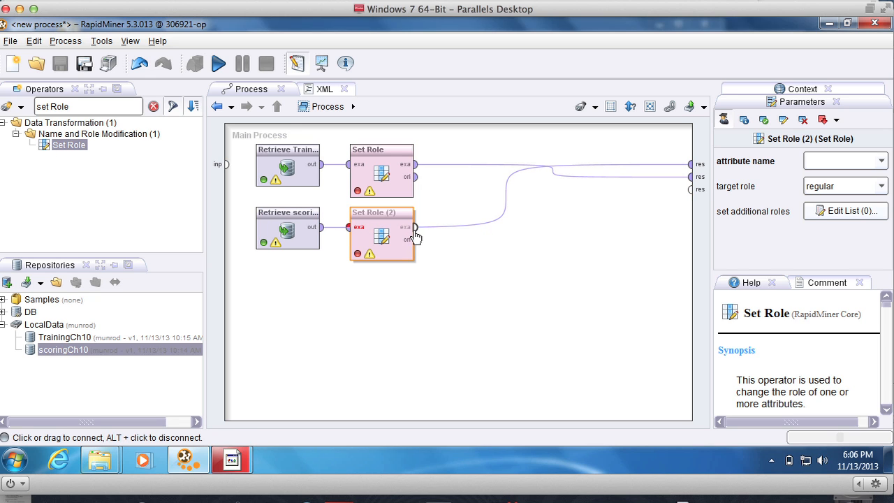
left_click_drag(415, 233, 690, 197)
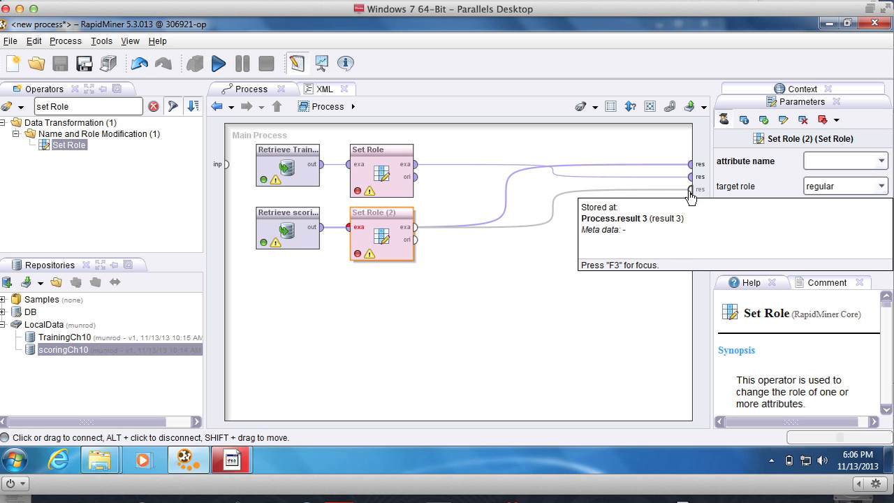
left_click(508, 192)
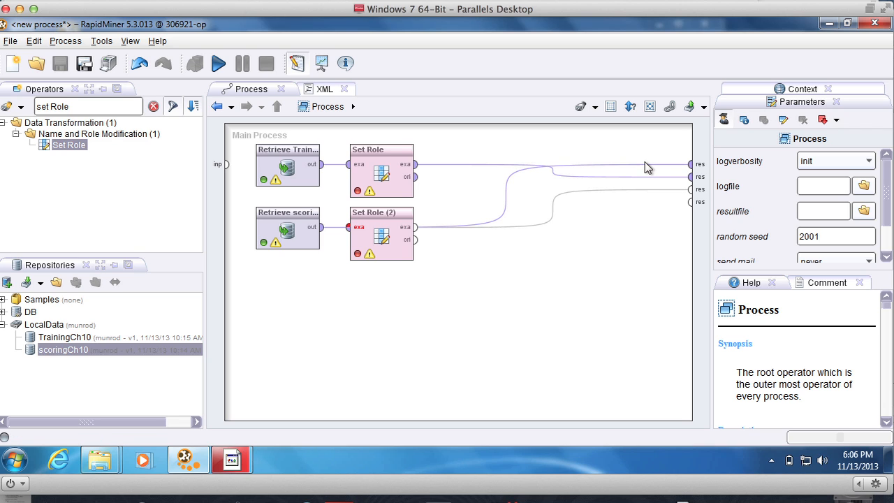
right_click(690, 165)
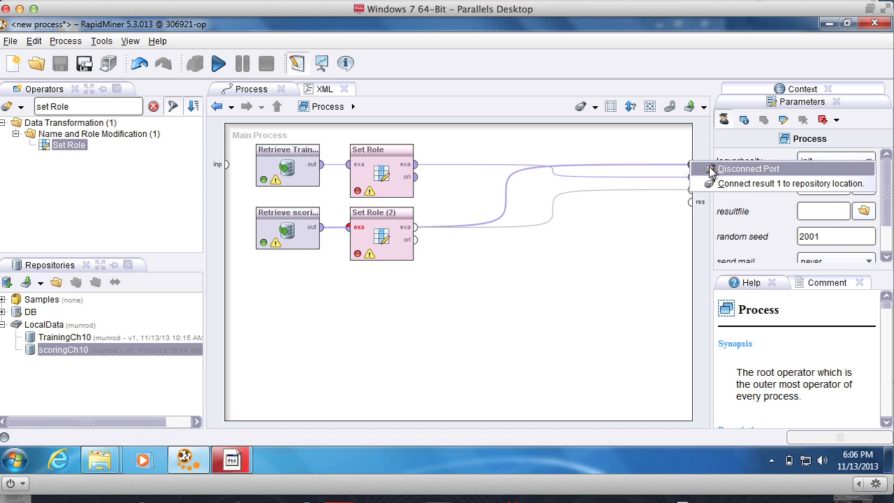
left_click(744, 169)
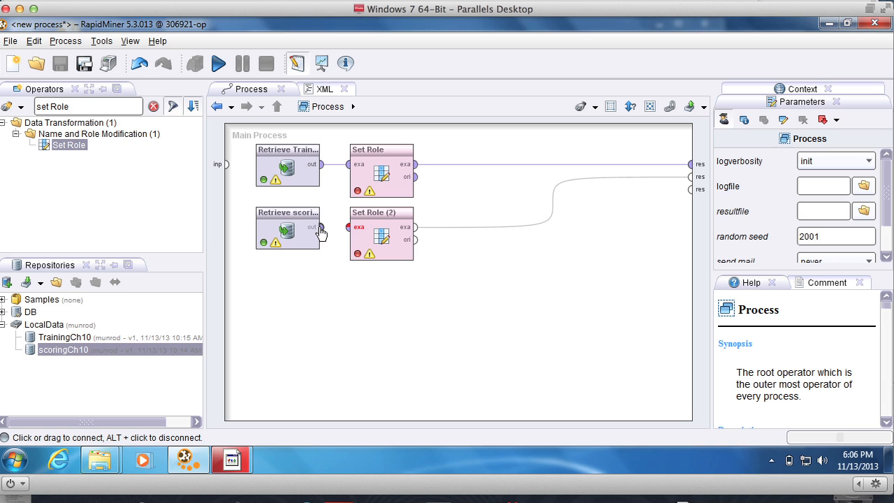
left_click_drag(323, 232, 351, 232)
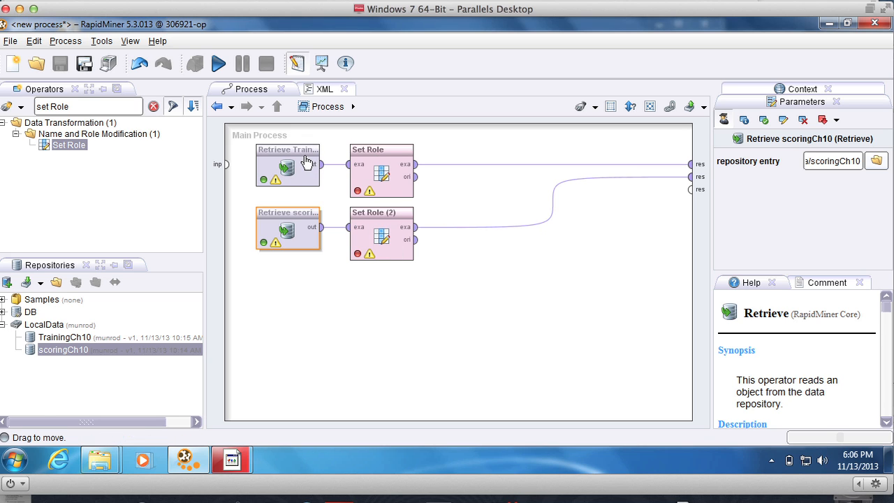
Step: Configure the training data's Set Role with attribute name User_ID and target role id
left_click(382, 166)
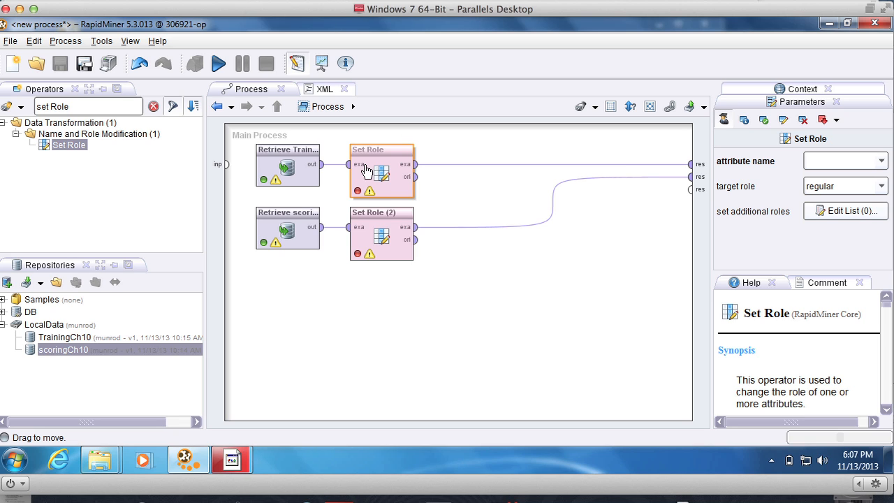
left_click(881, 162)
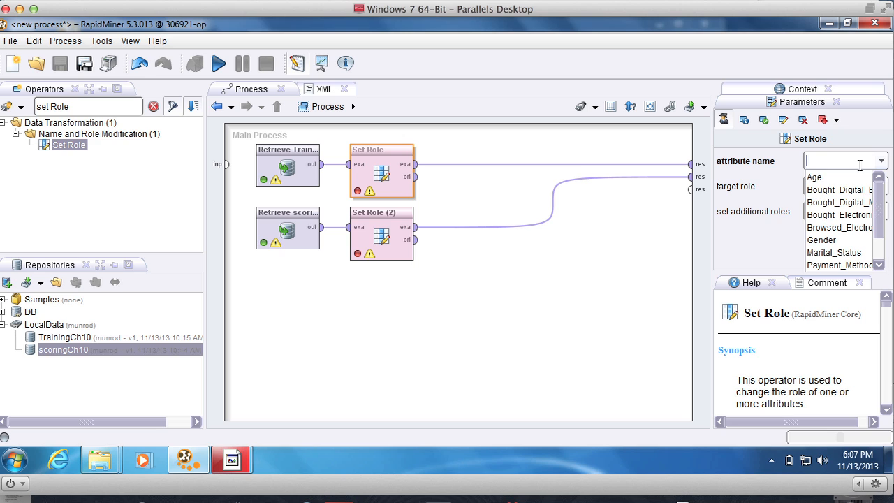
left_click_drag(878, 220, 879, 241)
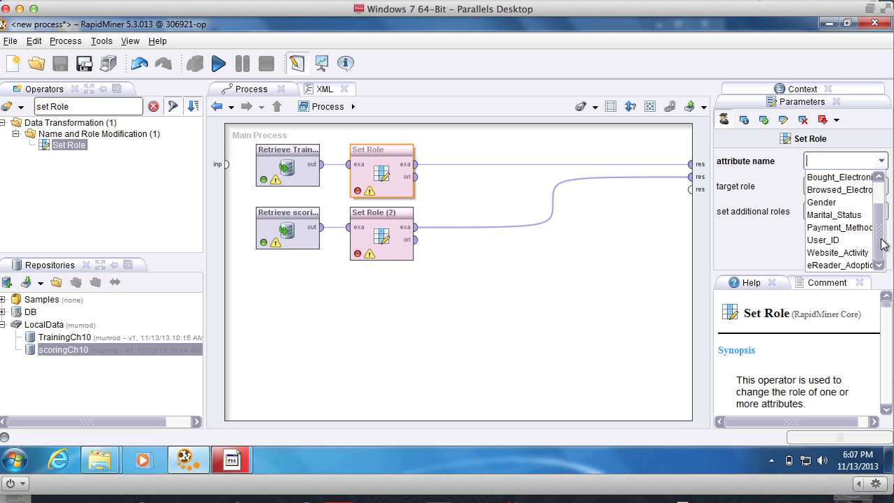
left_click(841, 239)
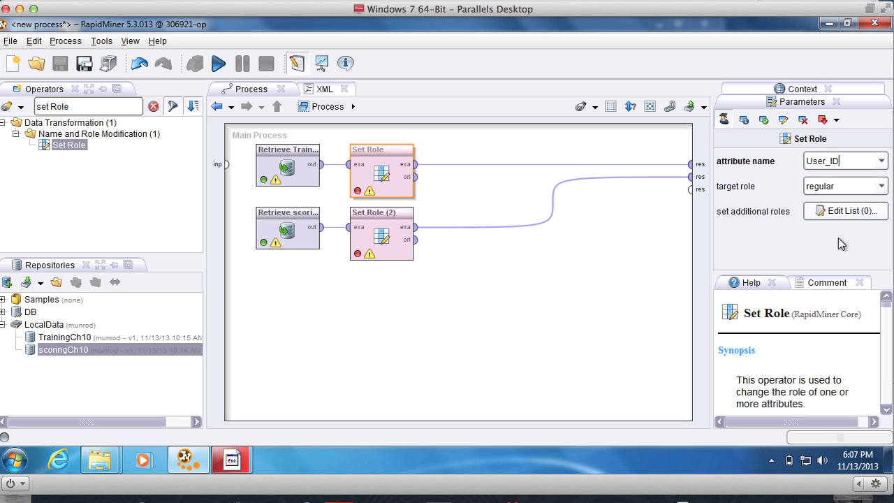
left_click(881, 187)
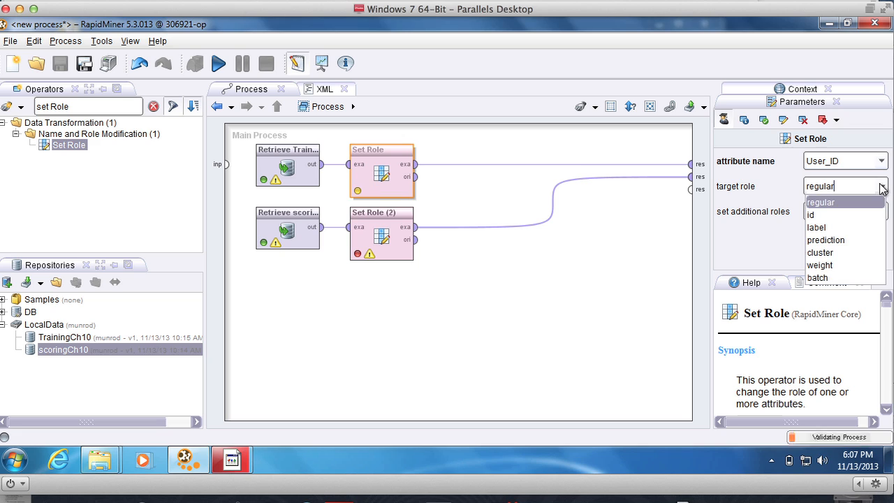
left_click(844, 215)
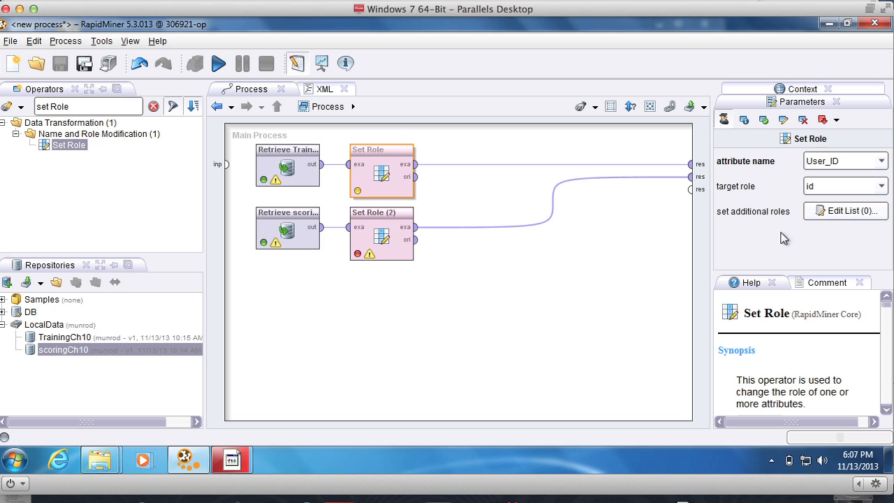
Step: Configure the scoring data's Set Role (2) with attribute name User_ID and target role id
left_click(382, 216)
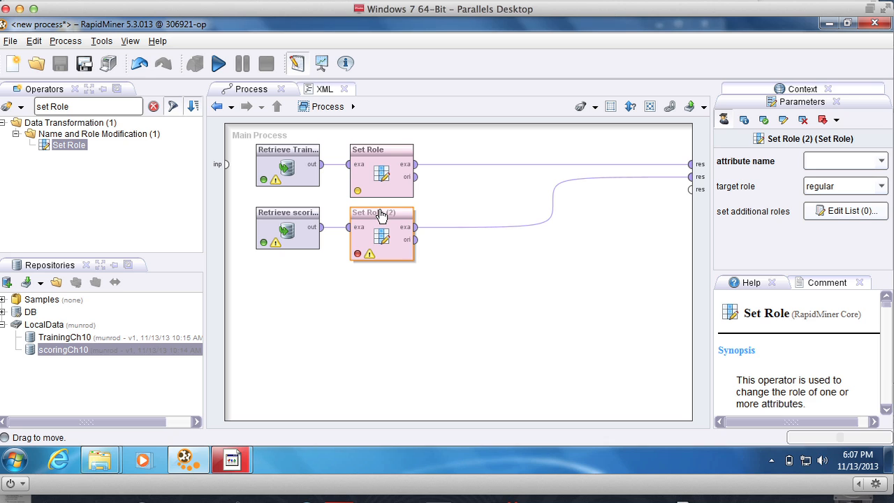
left_click(881, 161)
left_click_drag(880, 190, 879, 221)
left_click(824, 253)
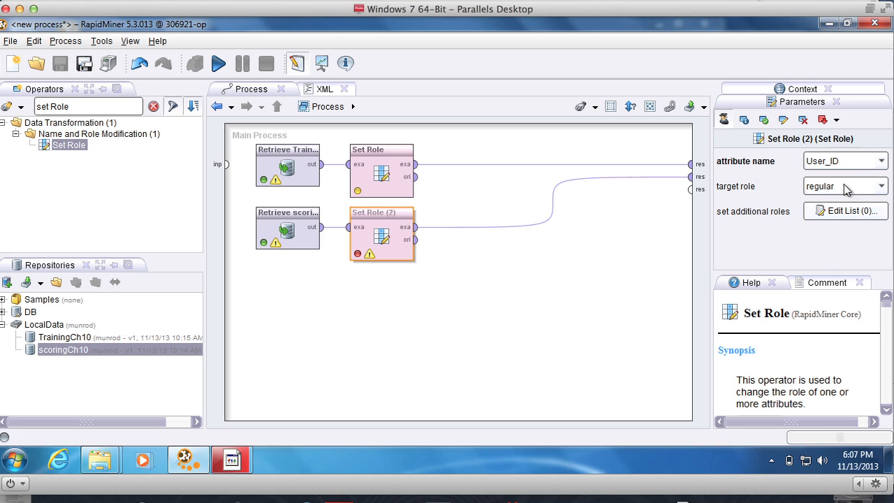
left_click(881, 186)
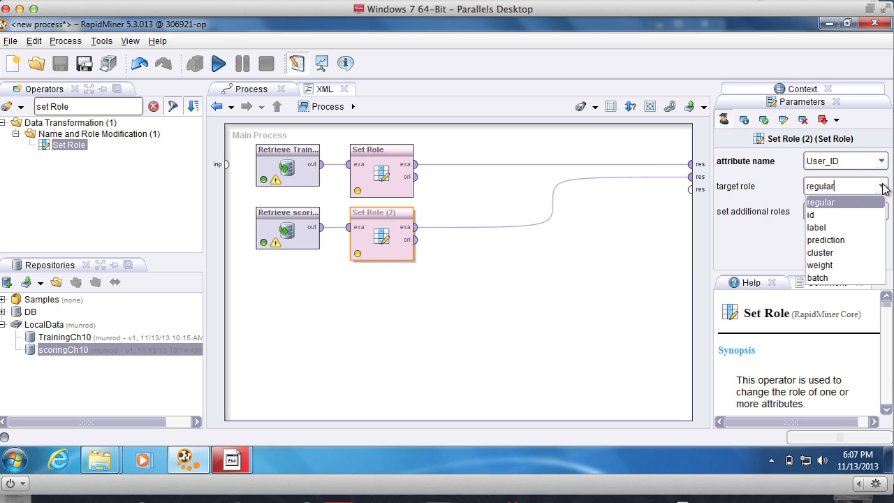
left_click(820, 216)
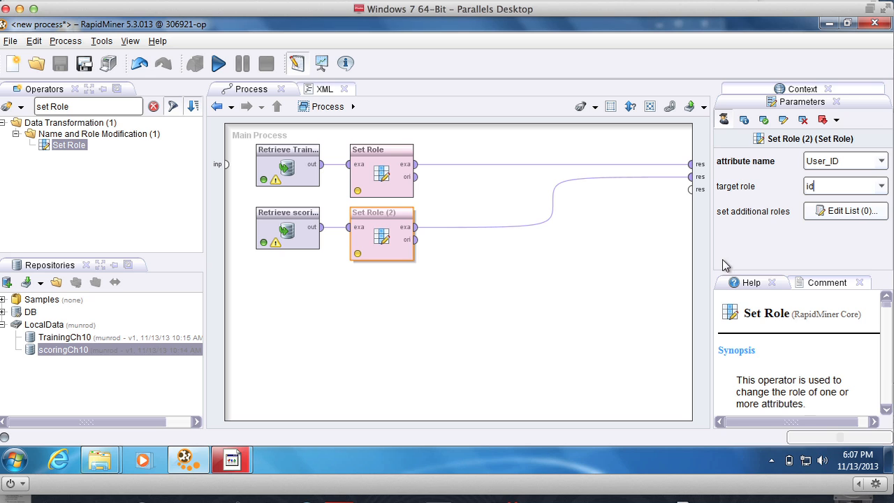
Step: Add a third Set Role after the training data's first one and wire it between that operator and the first result port
left_click_drag(43, 145, 467, 158)
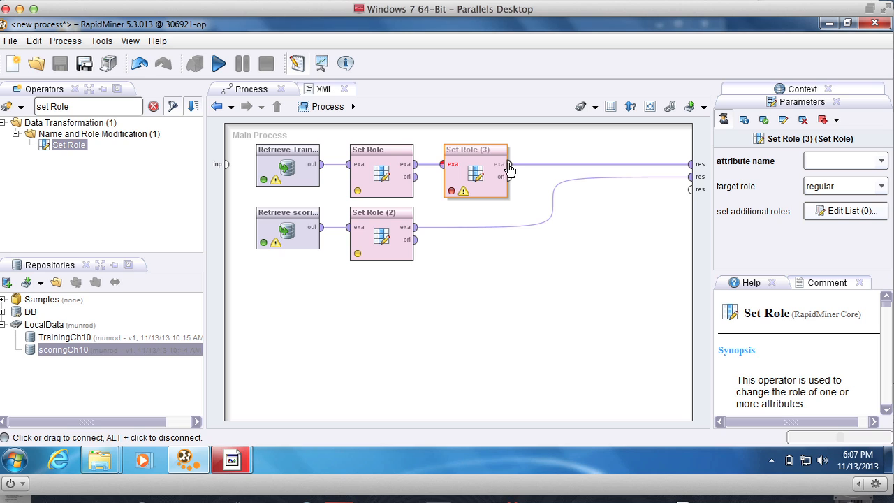
left_click_drag(510, 170, 690, 167)
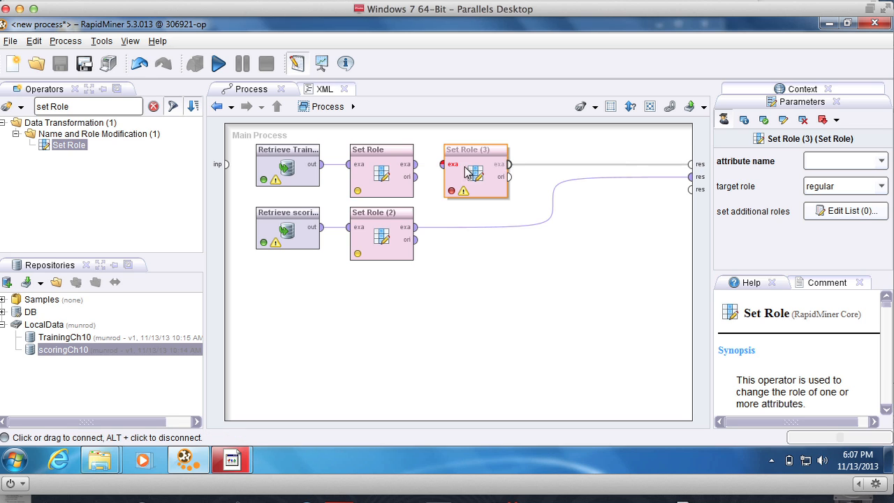
left_click(413, 171)
left_click_drag(414, 170, 444, 171)
mouse_move(445, 171)
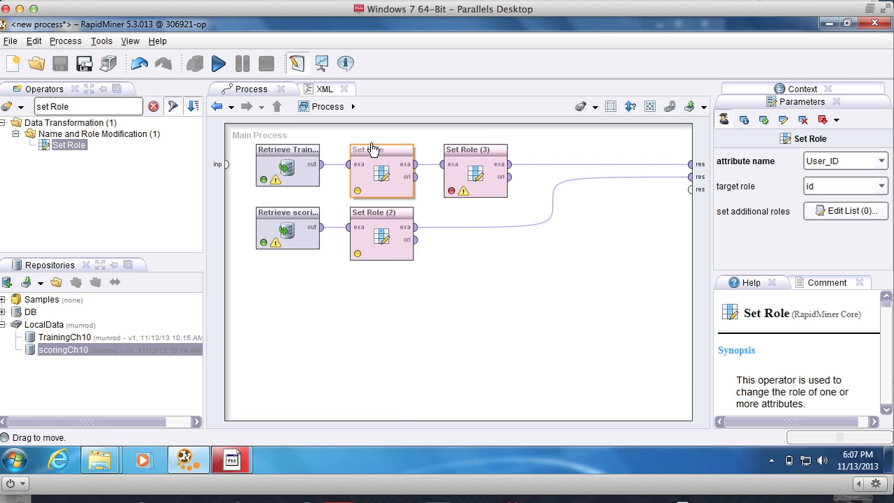
Step: Configure the training data's Set Role (3) with attribute name eReader_Adoption and target role label
left_click(483, 157)
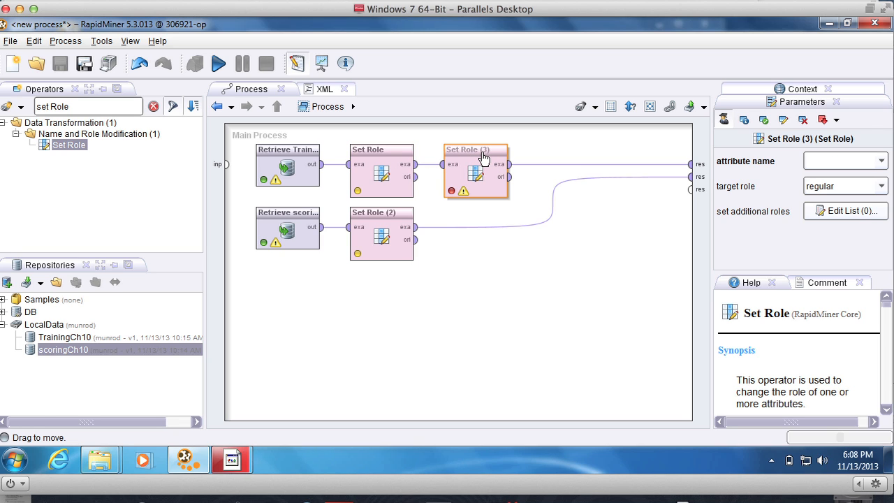
left_click(881, 161)
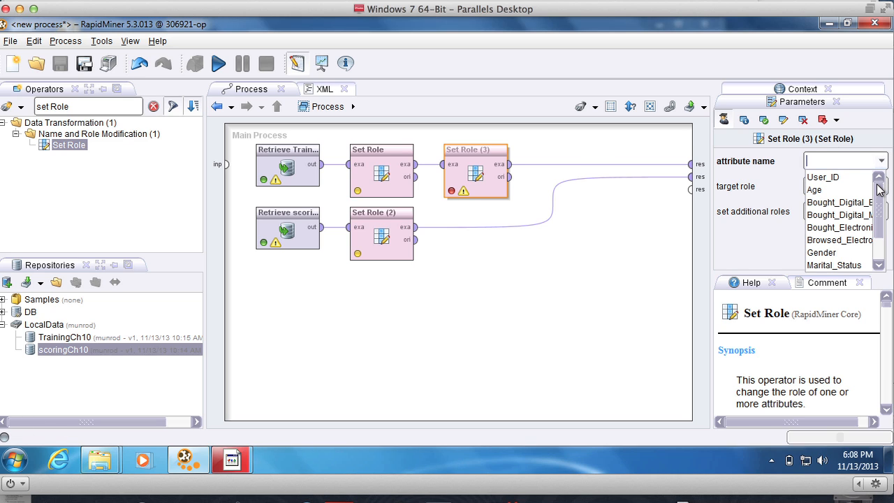
left_click_drag(879, 189, 879, 208)
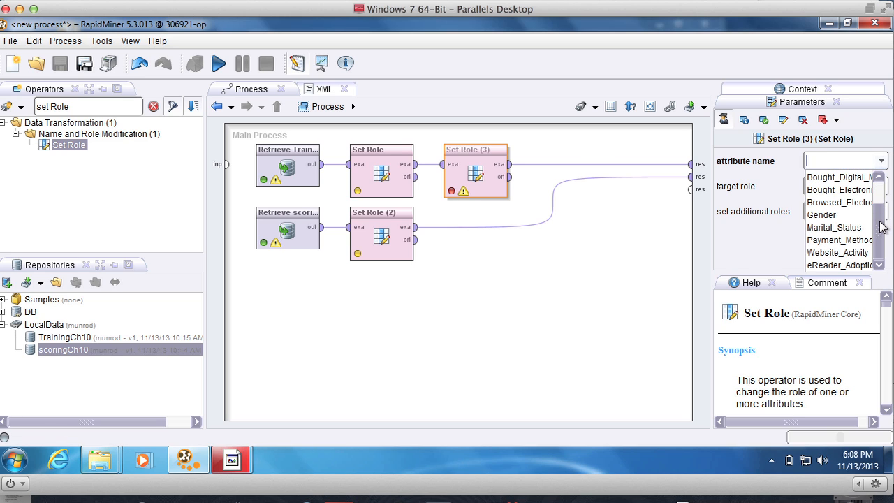
left_click(824, 266)
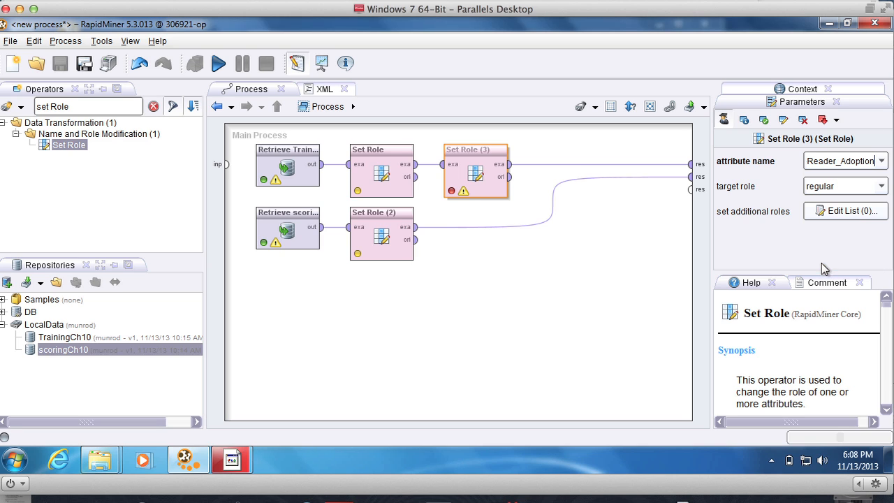
left_click(881, 187)
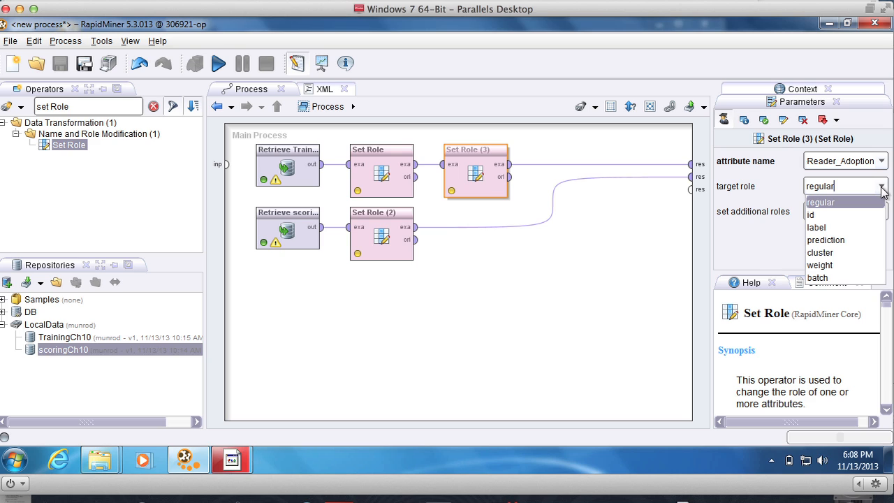
left_click(833, 227)
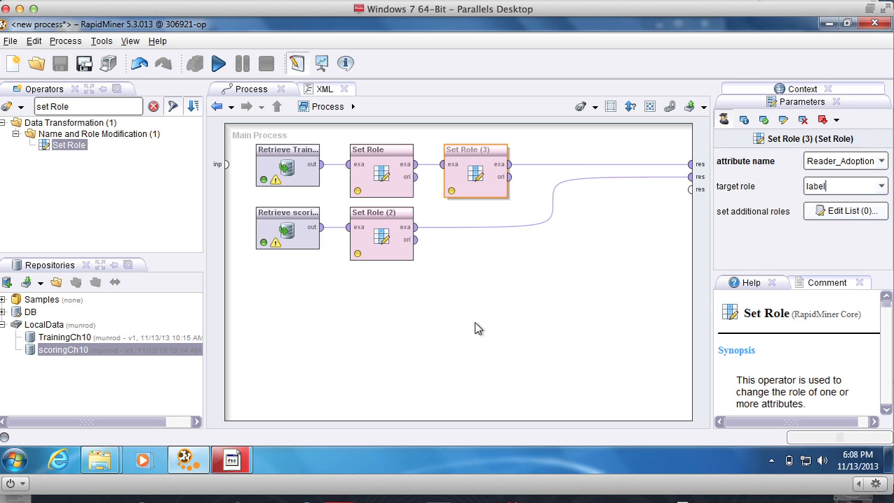
Step: Run the process, check the attribute roles in both result sets' meta data, and return to the process design
left_click(217, 63)
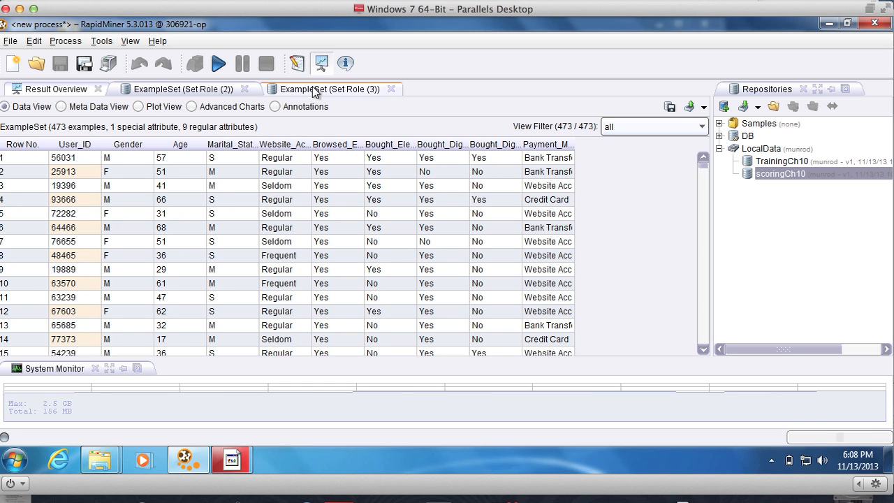
left_click(73, 106)
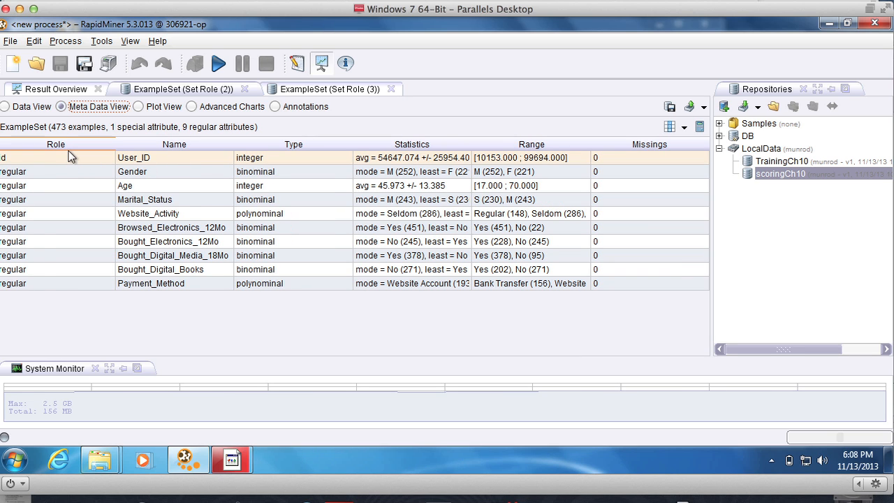
left_click(313, 89)
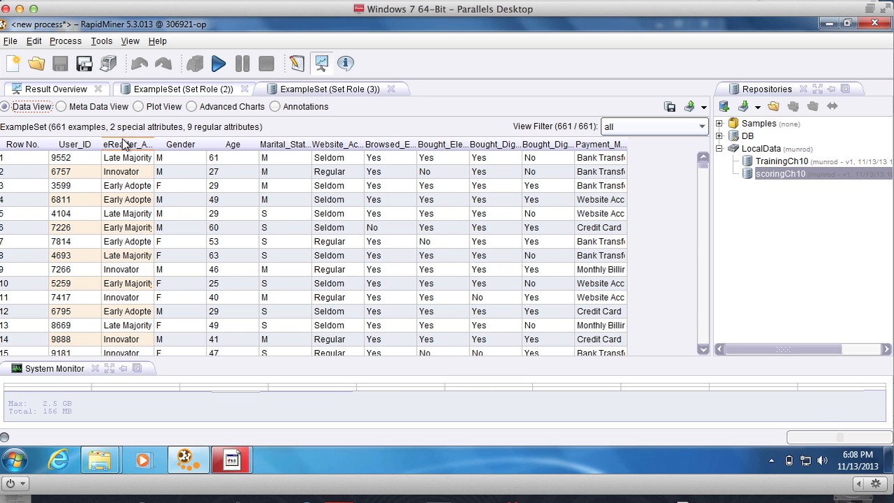
left_click(62, 107)
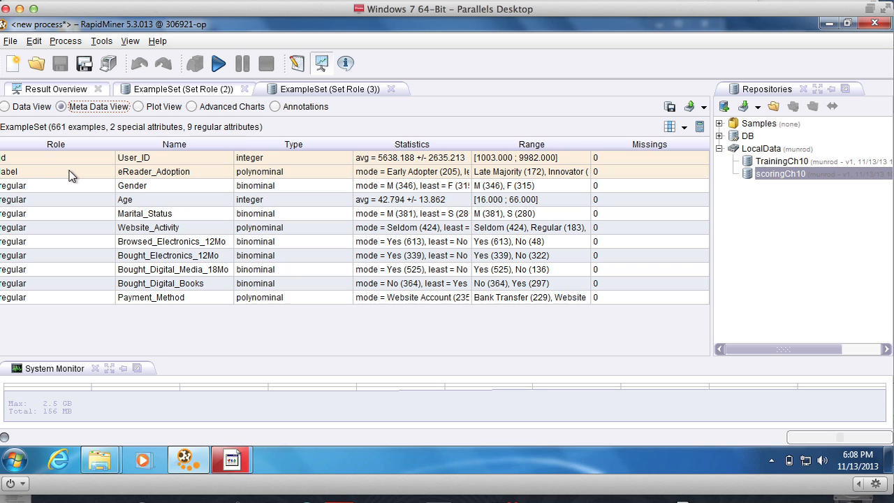
left_click(296, 67)
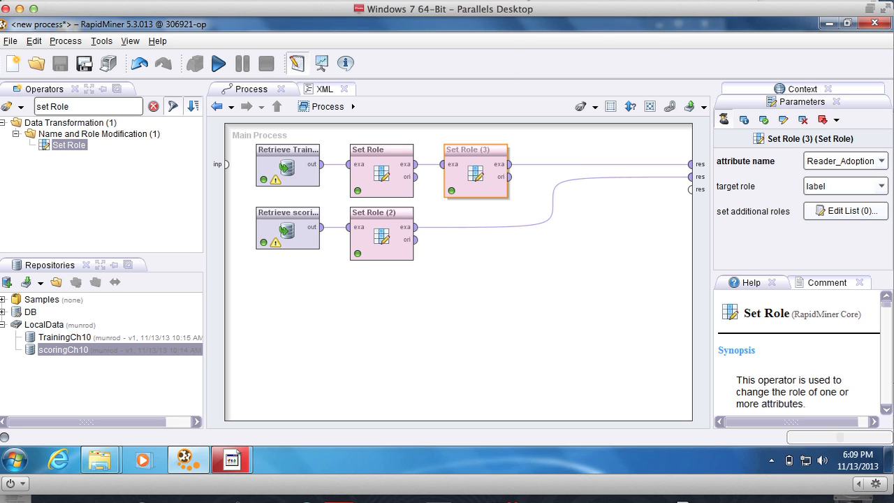
left_click(529, 0)
left_click(537, 7)
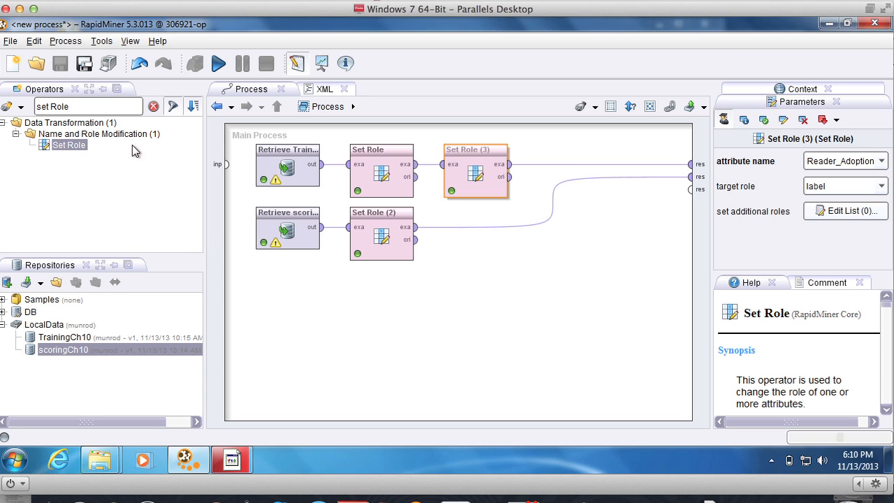
Step: Find the Decision Tree operator and insert it on the training connection between Set Role (3) and the first result port
triple_click(101, 106)
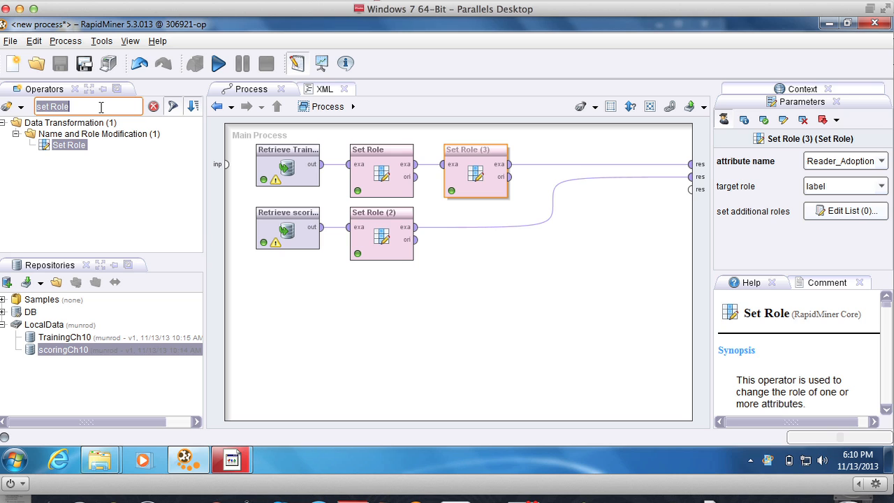
type("dec")
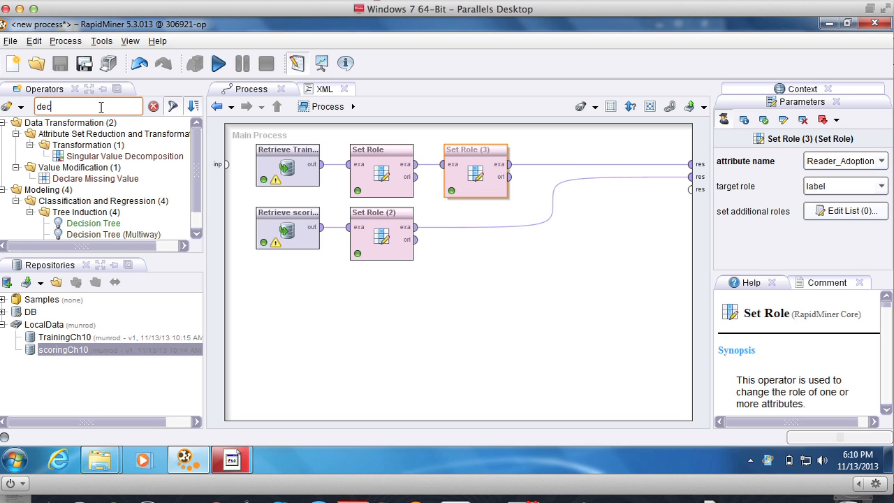
type("ision")
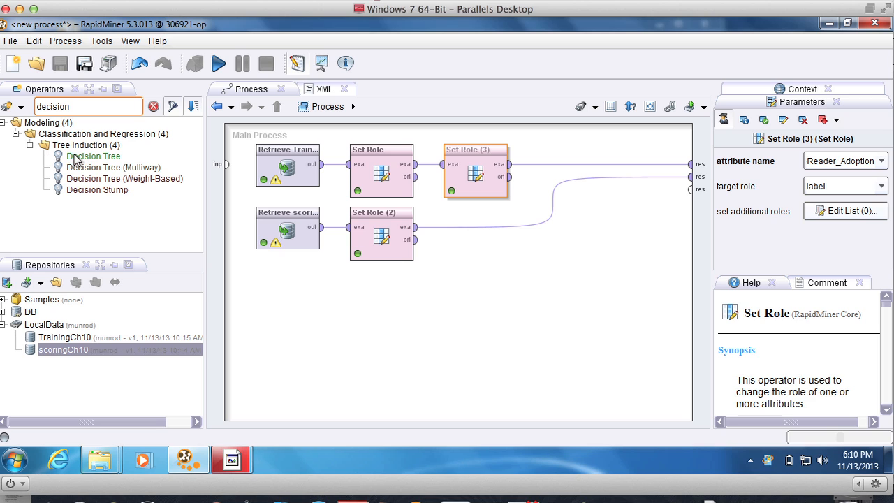
left_click_drag(70, 158, 584, 149)
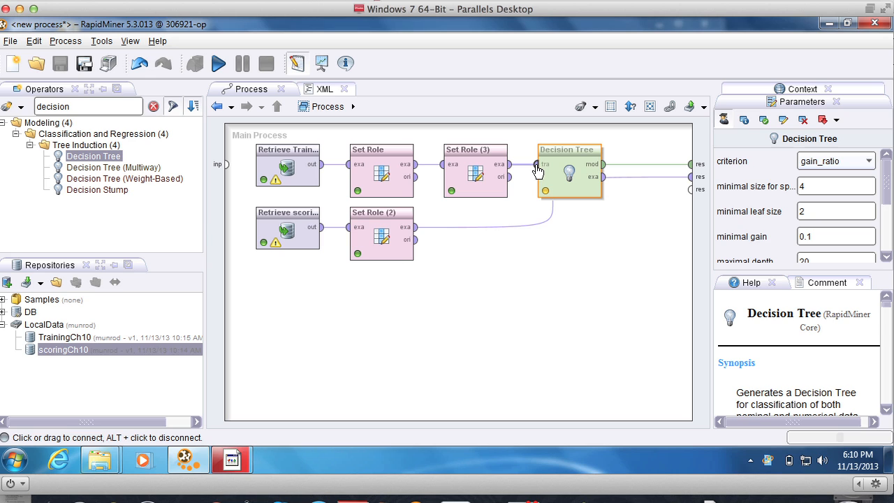
mouse_move(539, 171)
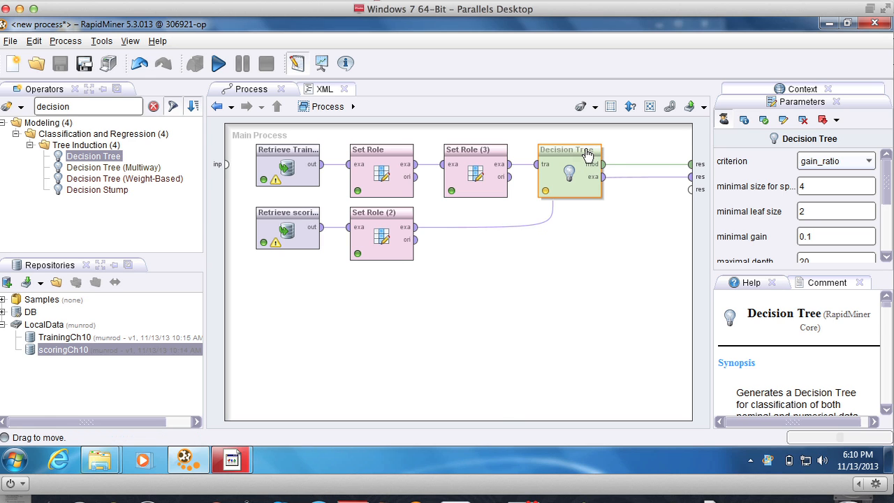
Step: Move Set Role (2) and Retrieve scoringCh10 lower so that the scoring connection runs clear of the Decision Tree operator
left_click(573, 257)
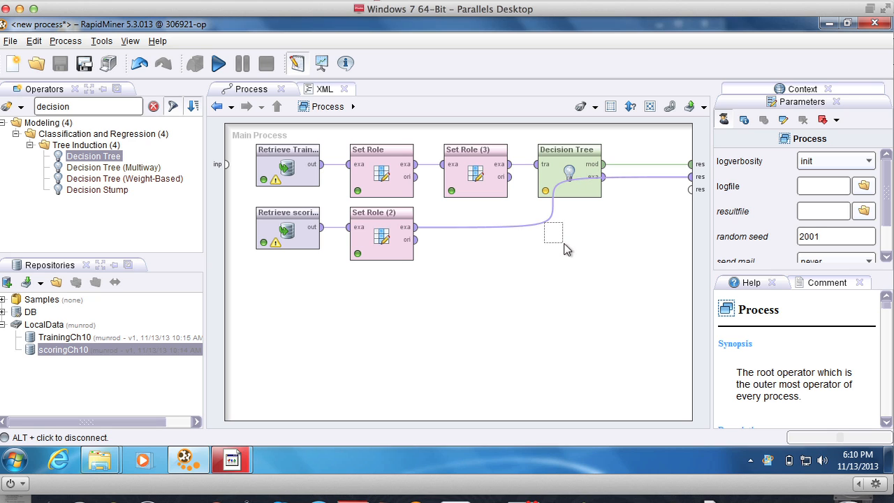
left_click(568, 189)
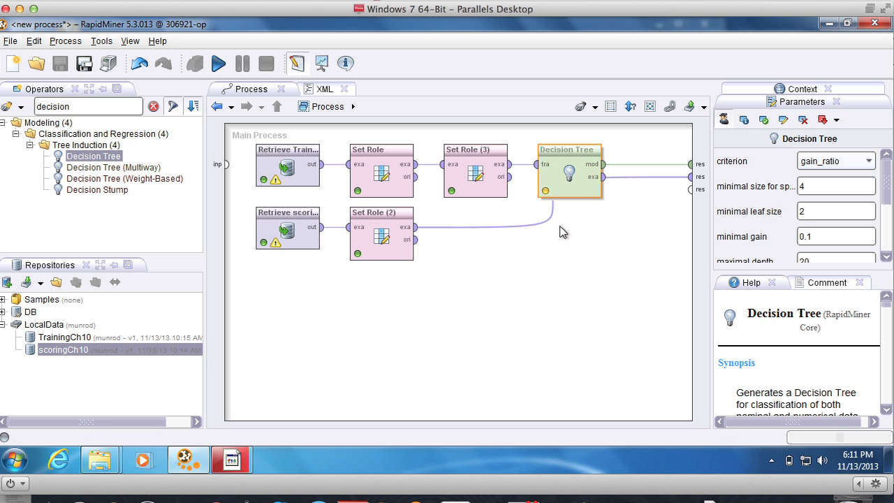
left_click_drag(545, 221, 558, 244)
left_click_drag(379, 228, 525, 294)
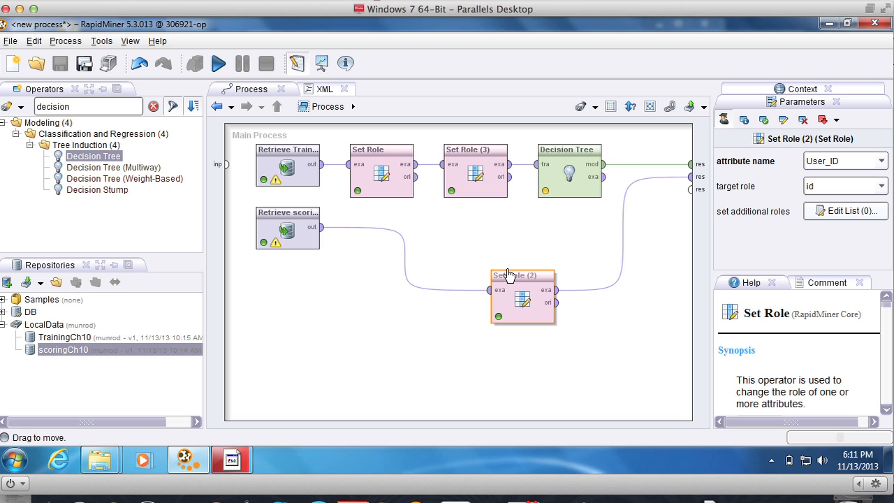
left_click_drag(283, 217, 292, 288)
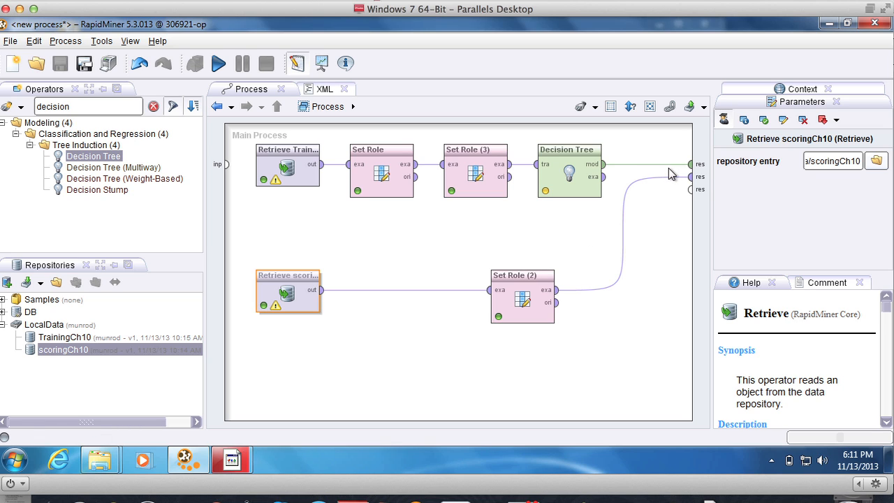
Step: Select the Decision Tree operator and enlarge its parameter area to review the settings
left_click(567, 155)
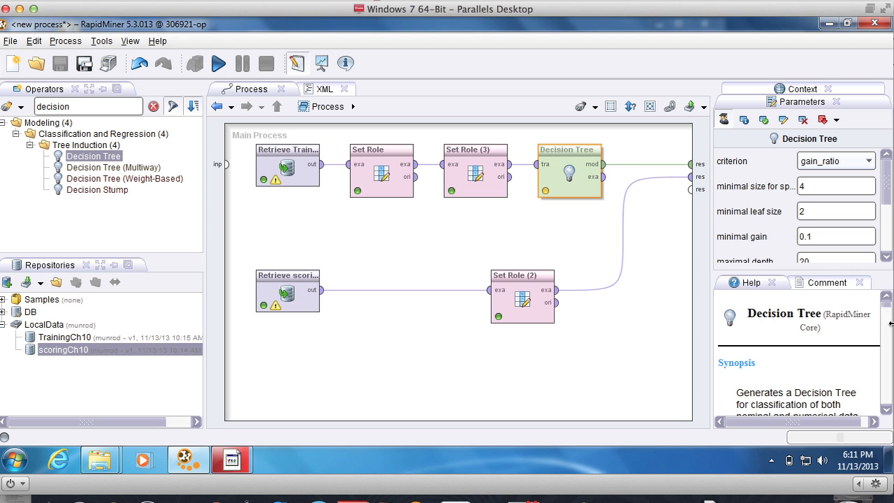
left_click_drag(884, 312, 884, 299)
left_click_drag(728, 270, 745, 304)
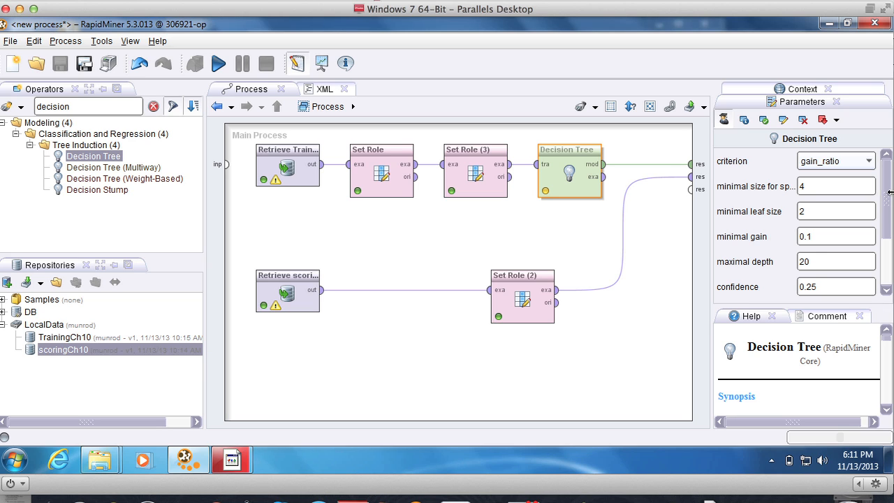
left_click_drag(888, 207, 884, 181)
Step: Run the process and examine the nodes, branches and leaves of the resulting decision tree graph
left_click(218, 64)
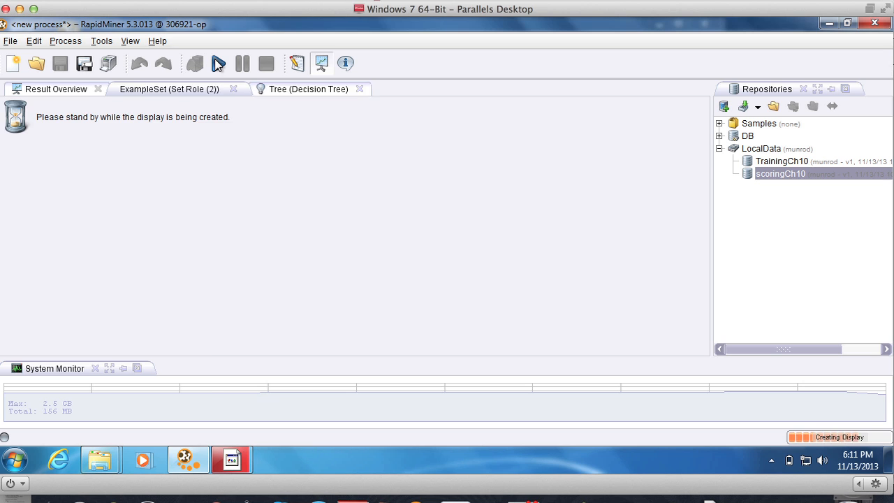
left_click(300, 89)
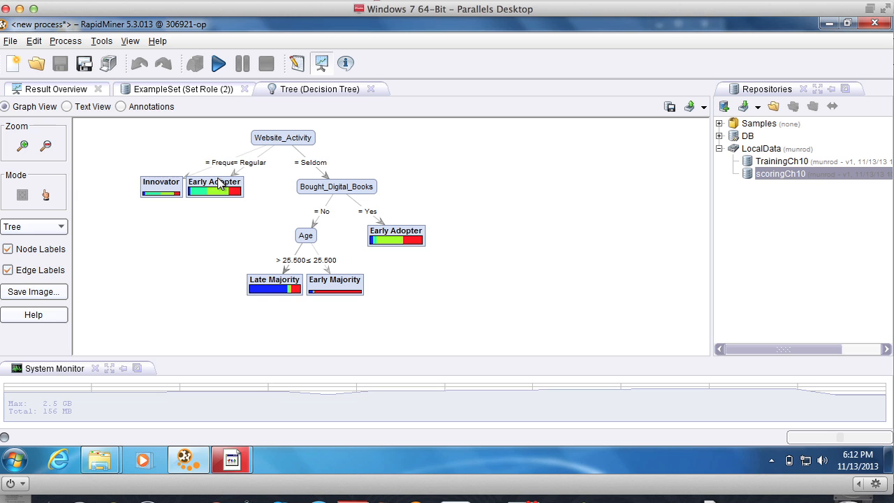
left_click_drag(222, 177, 245, 183)
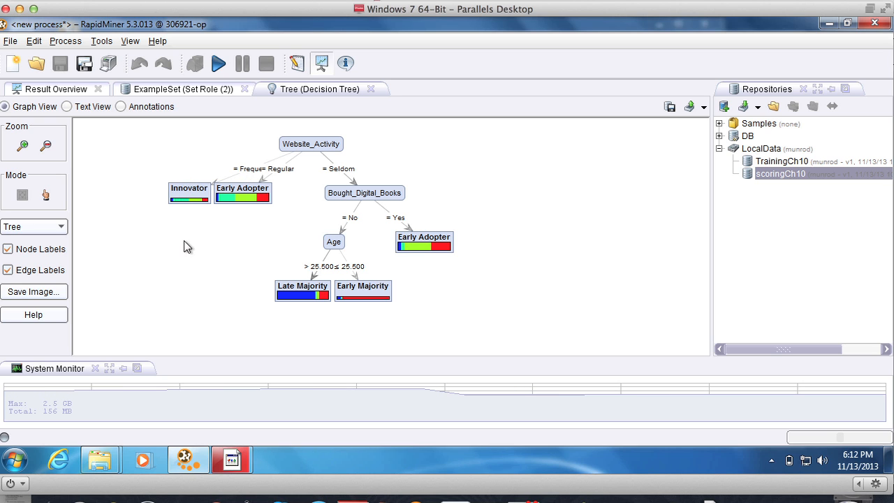
mouse_move(188, 183)
left_mouse_down()
mouse_move(185, 176)
mouse_move(183, 189)
left_mouse_up()
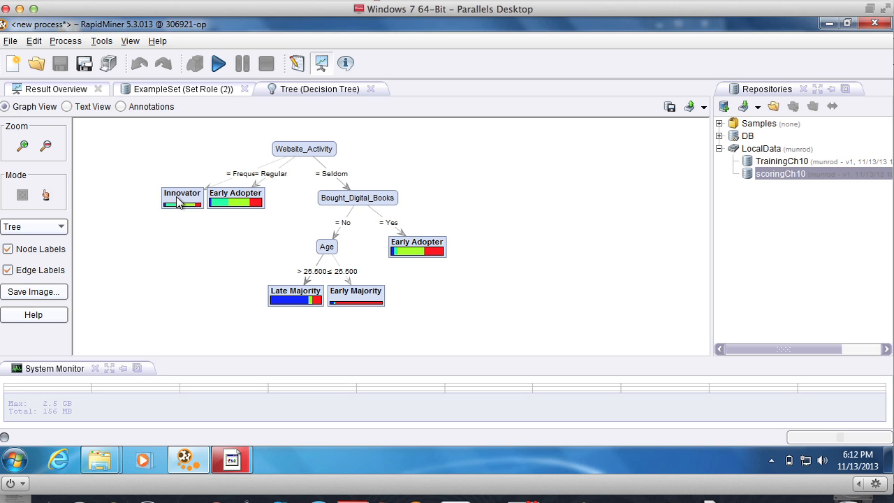
mouse_move(178, 202)
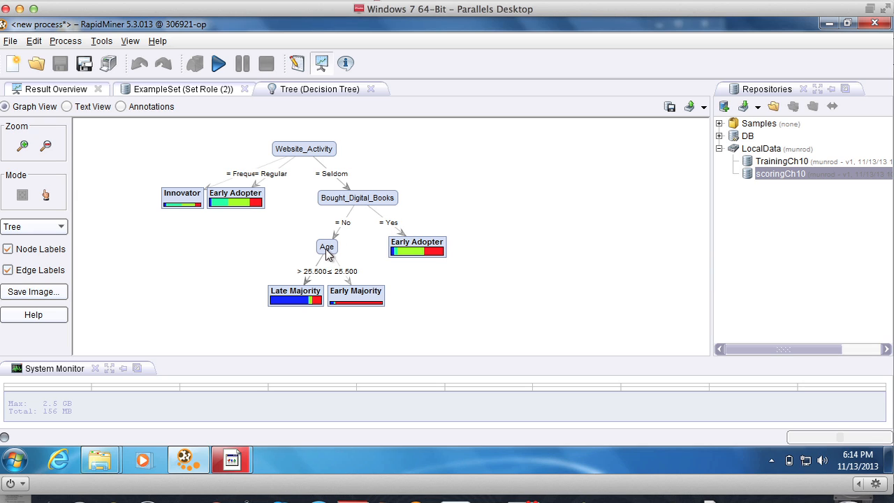
mouse_move(328, 254)
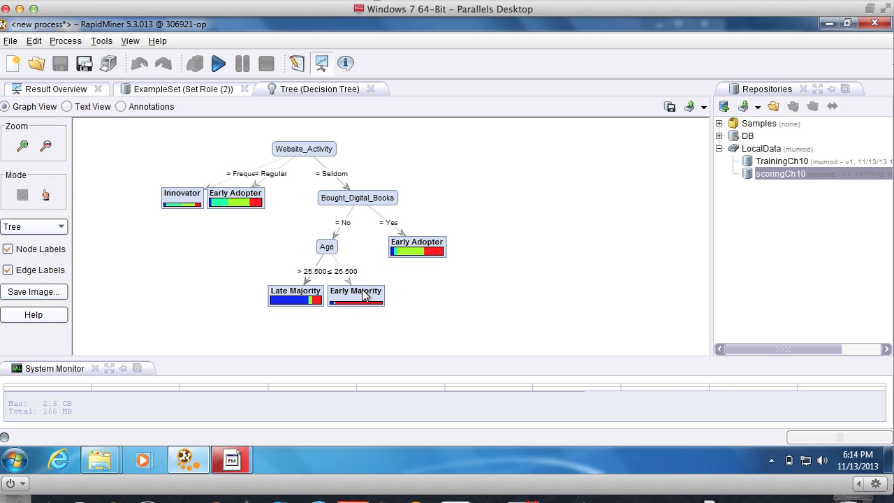
mouse_move(362, 295)
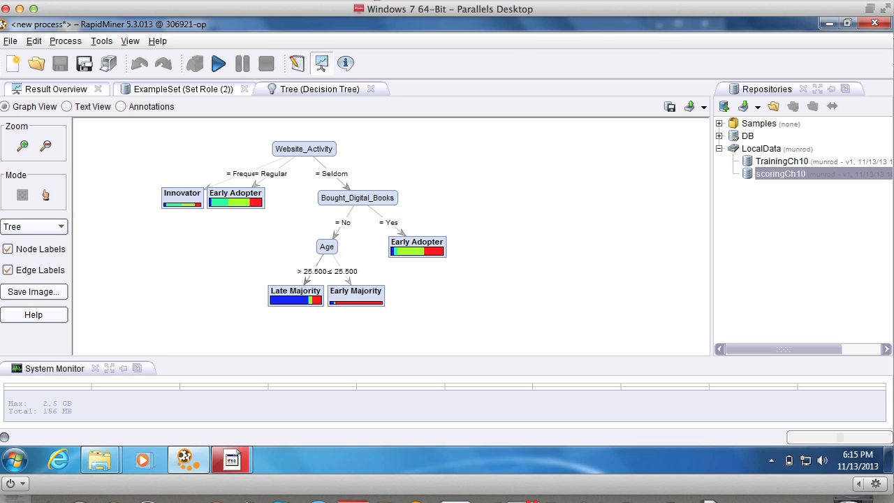
left_click(531, 0)
left_click(537, 6)
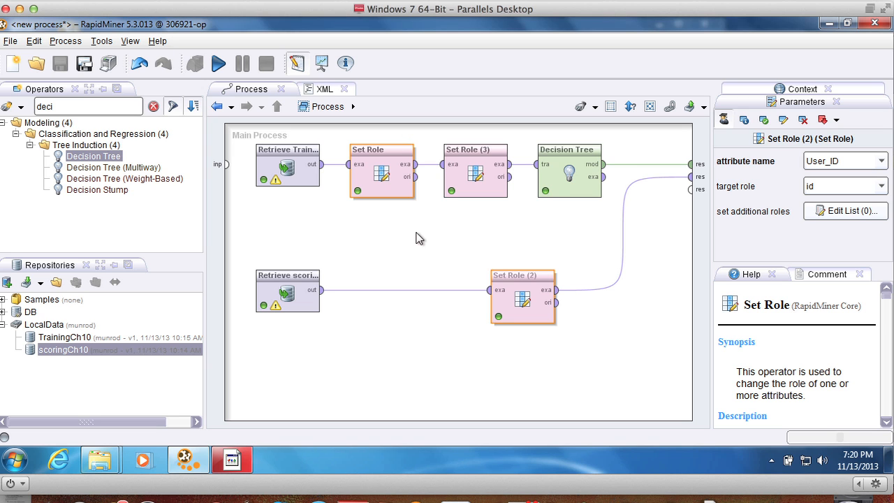
Step: Run the process again with the unchanged operators, display the decision tree graph and capture a screenshot of the whole tree
left_click(218, 63)
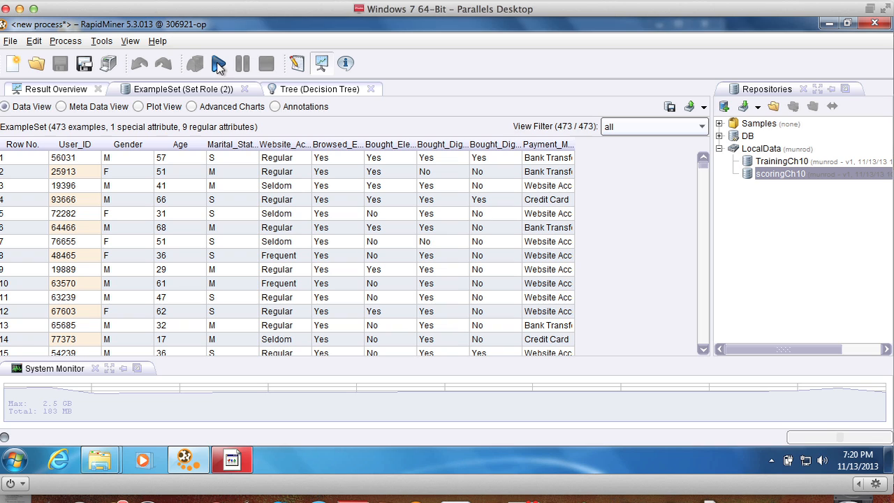
left_click(296, 89)
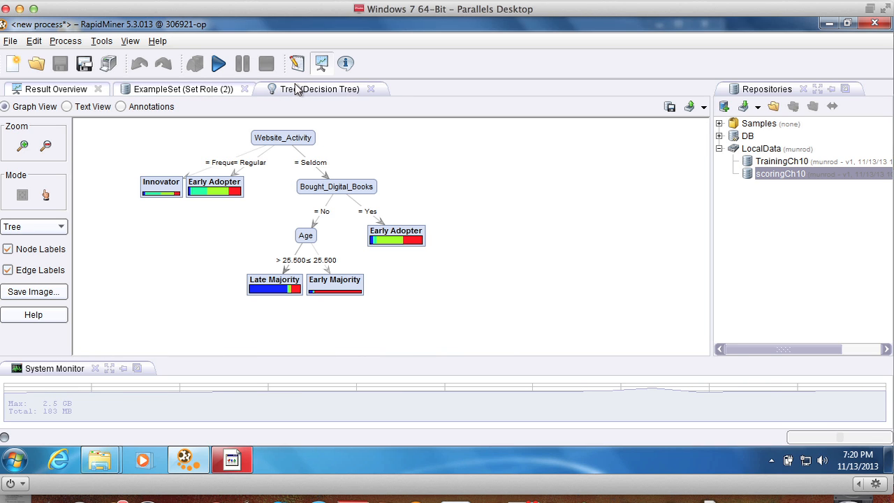
key("super+shift+4")
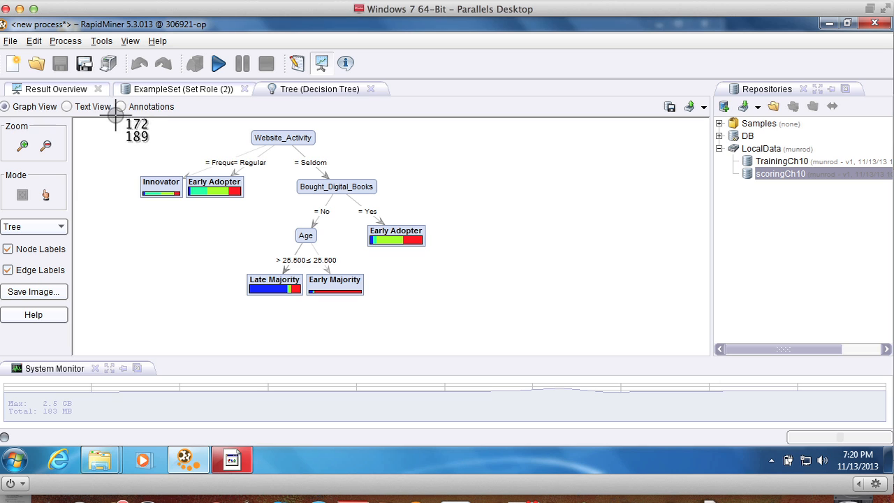
left_click_drag(116, 118, 475, 318)
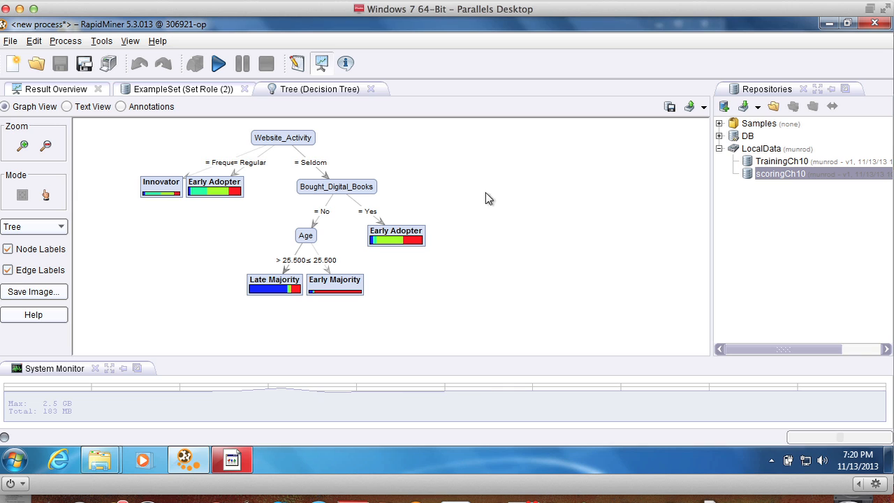
Step: Export the decision tree as a PDF named OrigTree to the Desktop
left_click(704, 106)
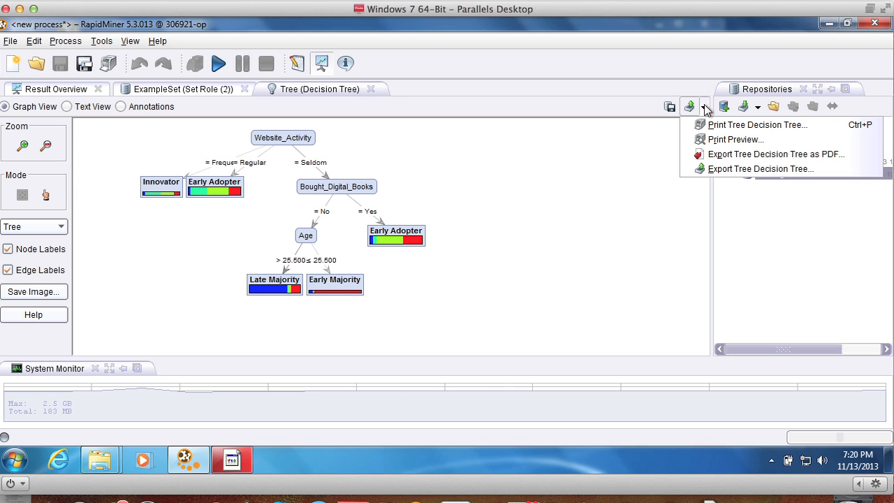
left_click(710, 155)
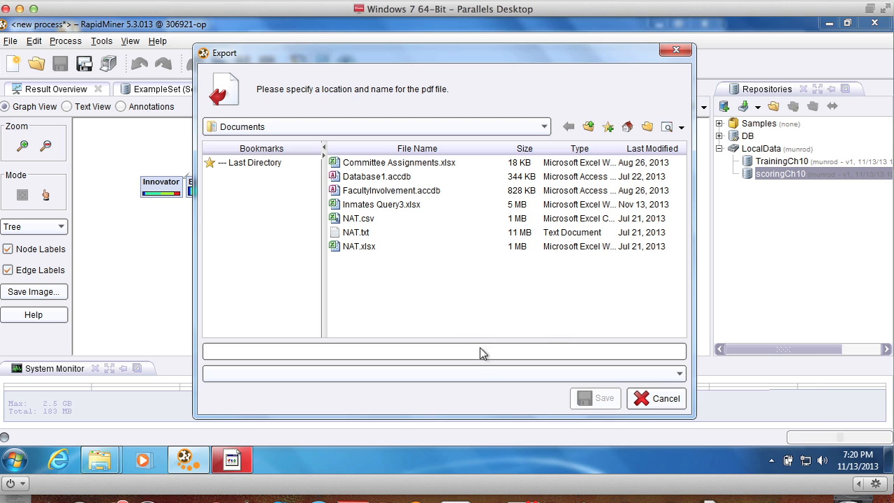
left_click(543, 126)
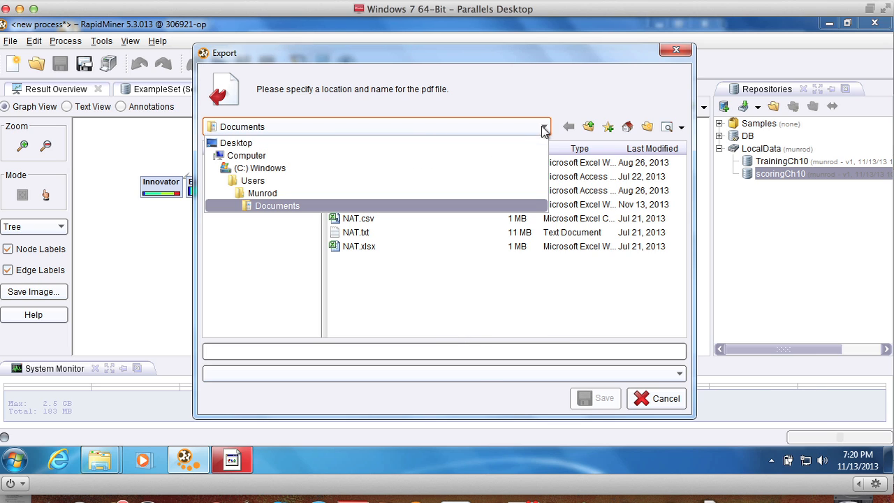
left_click(507, 142)
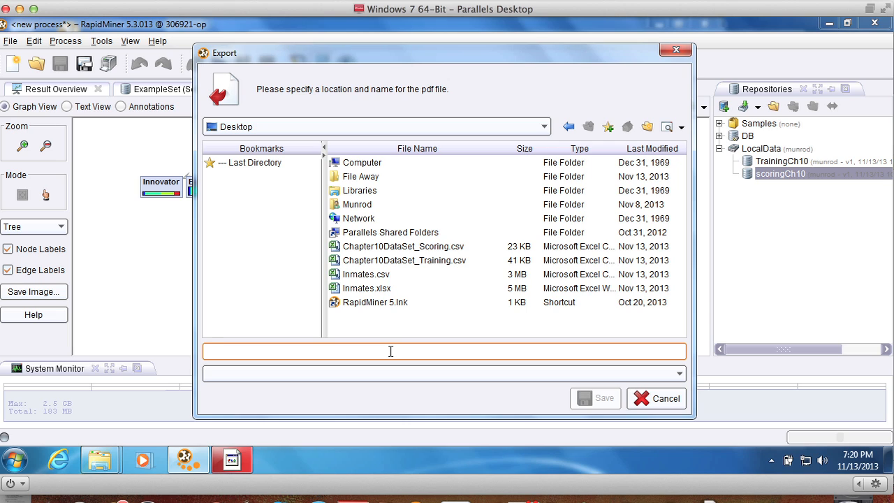
type("Orig")
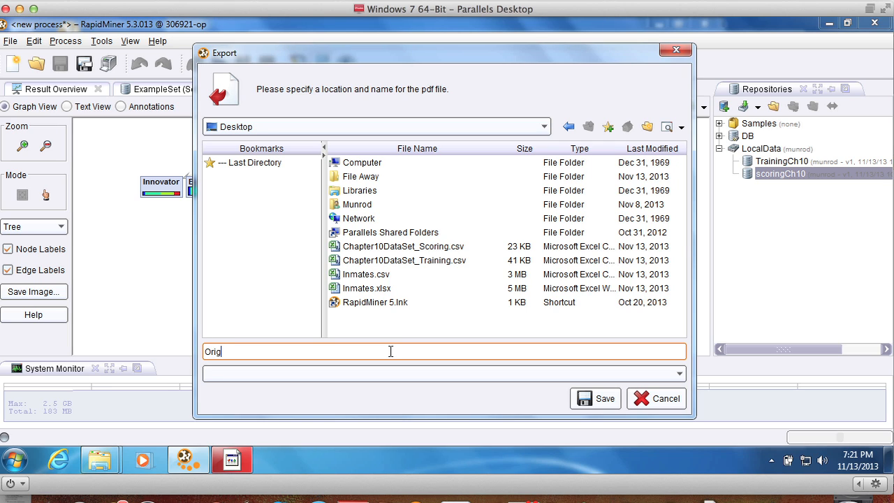
type("Tree")
left_click(599, 398)
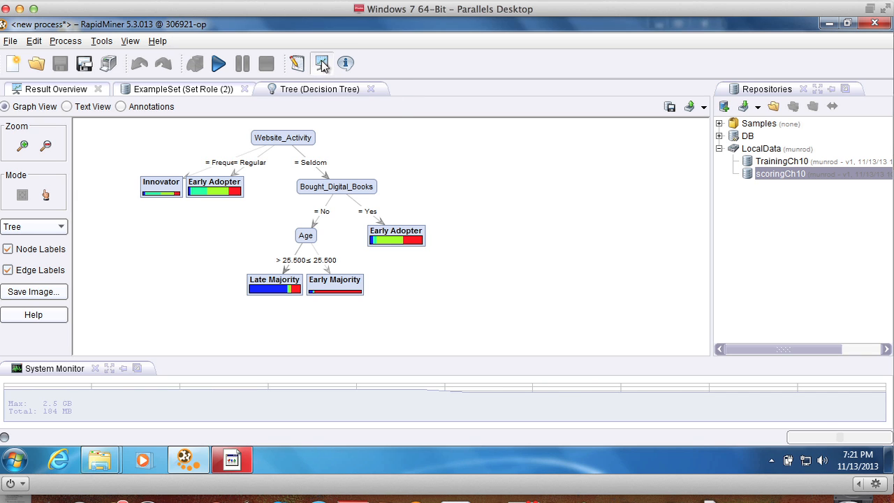
Step: Return to the process design and delete the Decision Tree operator from the main process
left_click(297, 63)
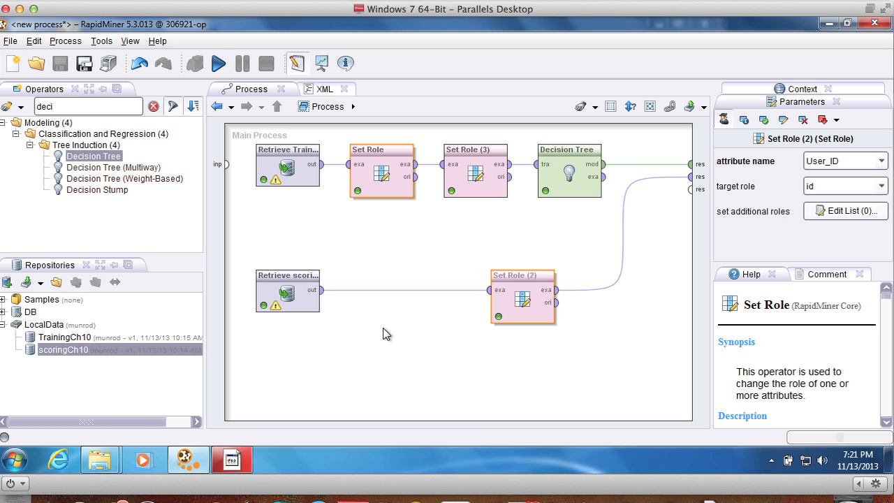
left_click(569, 155)
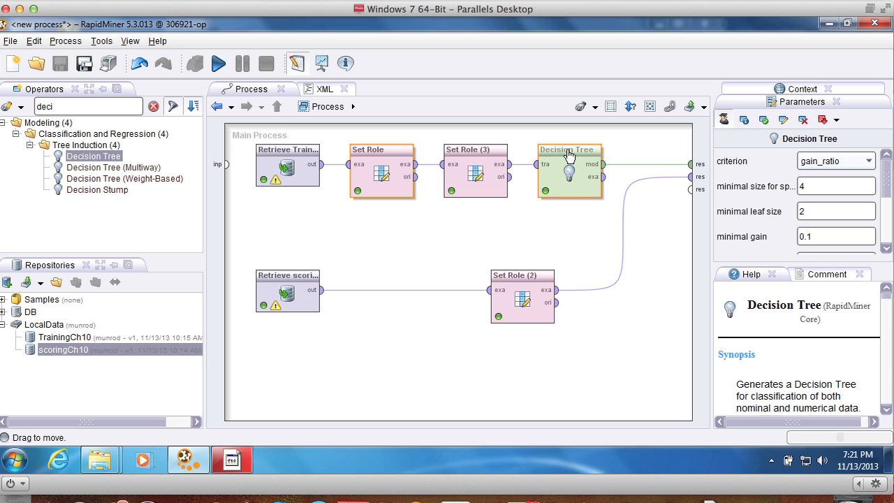
right_click(569, 155)
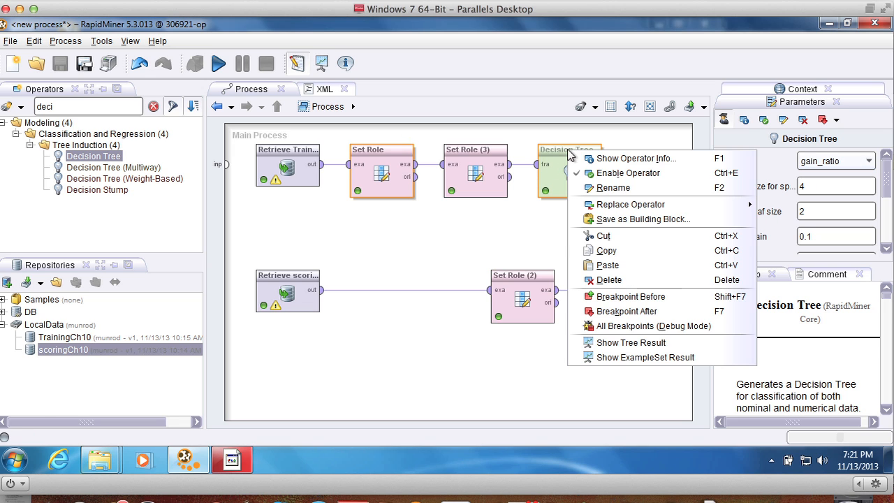
left_click(608, 280)
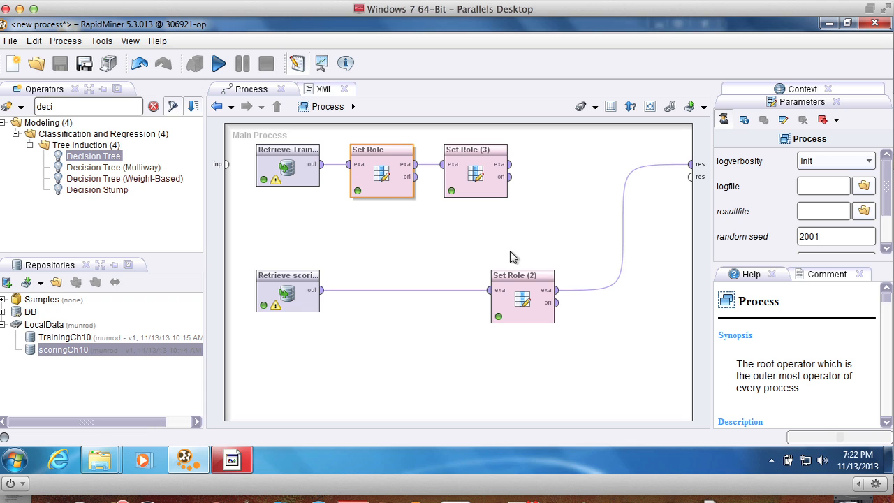
Step: Add a Split Validation operator after Set Role (3), feed it the example set, connect its model output to a result port, and check the sampling type
double_click(121, 105)
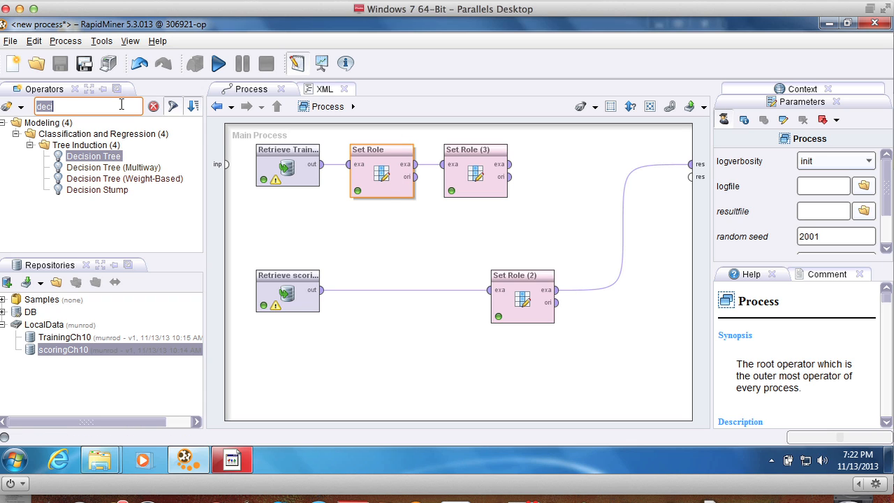
type("va")
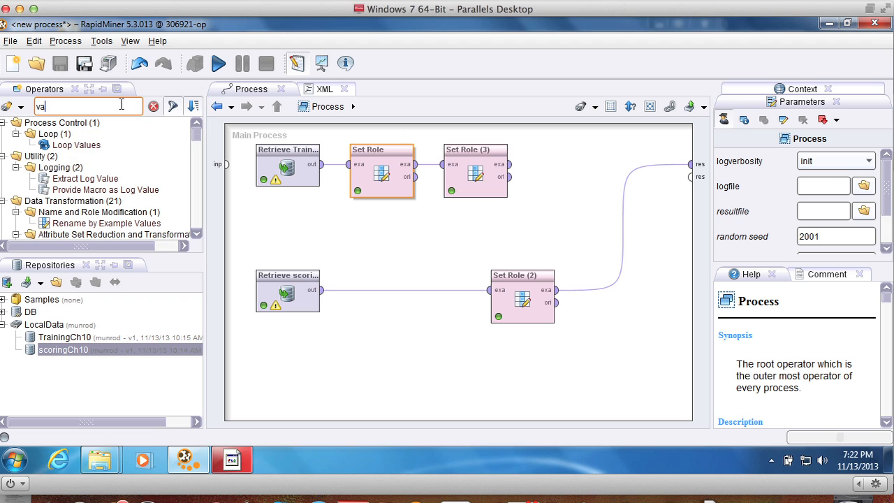
type("li")
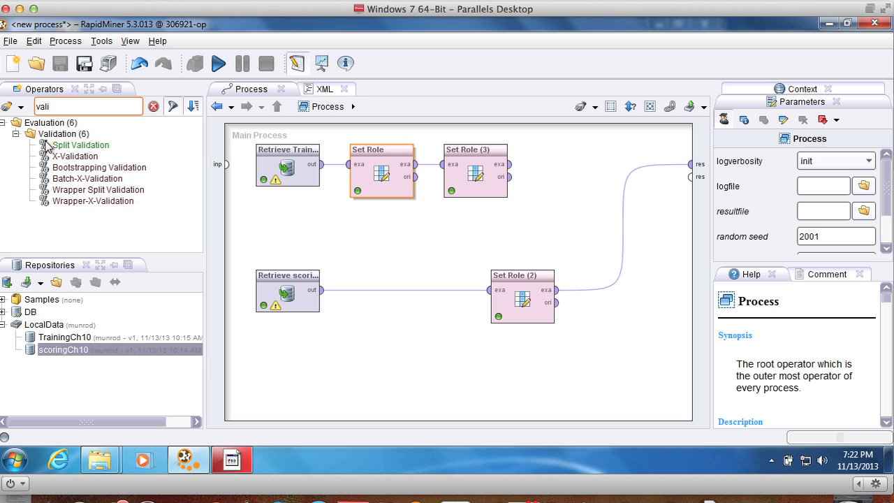
left_click_drag(46, 144, 556, 154)
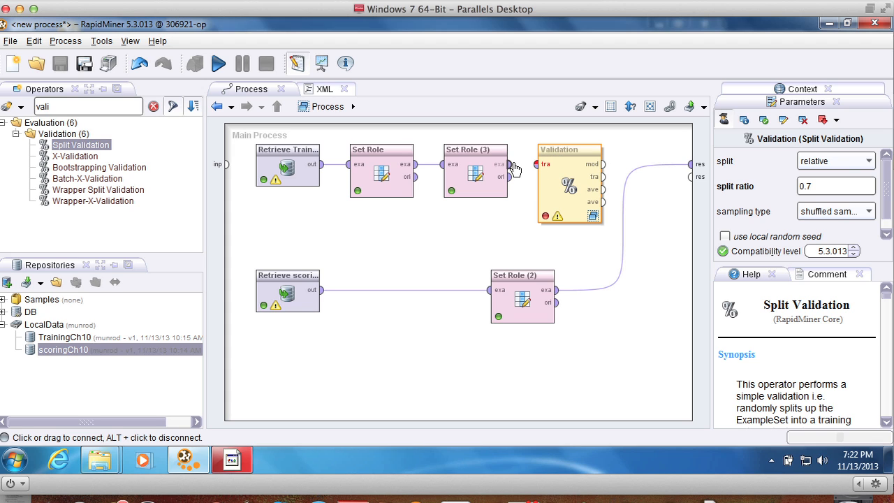
left_click_drag(510, 167, 540, 170)
left_click_drag(603, 165, 694, 183)
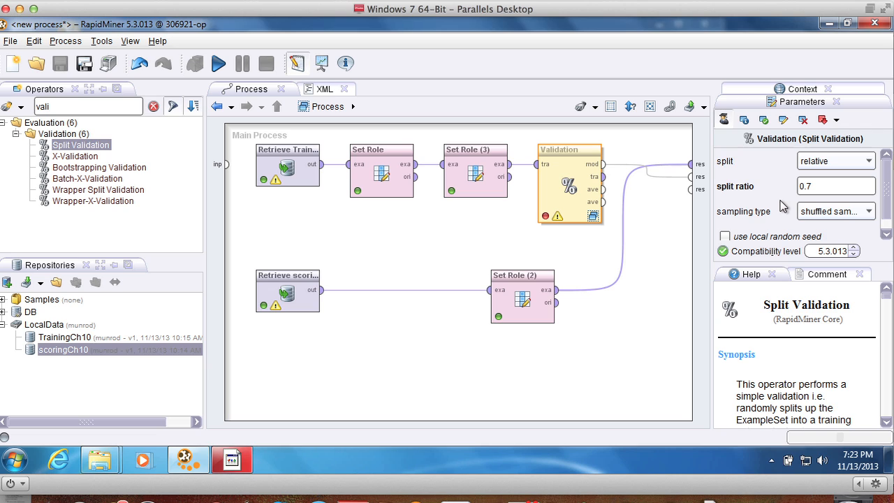
left_click(869, 212)
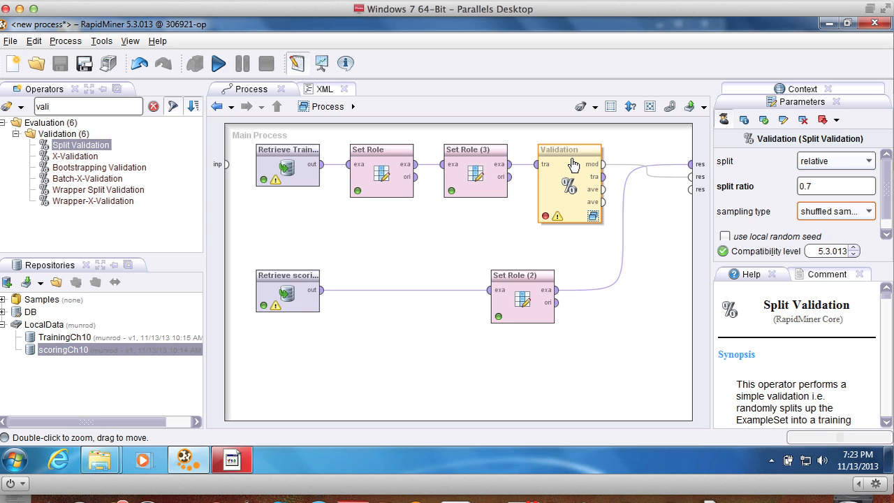
Step: Open the Validation subprocess, add a Decision Tree in Training, and connect it between the training input and the model output
left_click(592, 217)
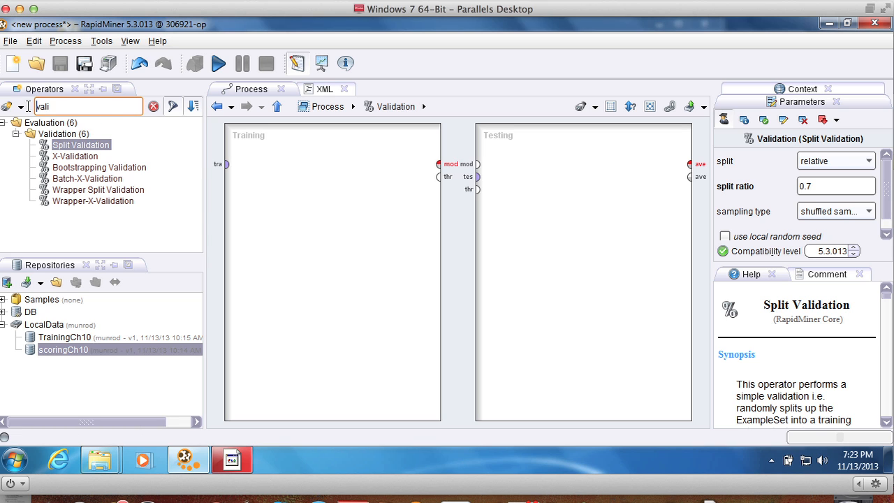
double_click(81, 109)
type("deci")
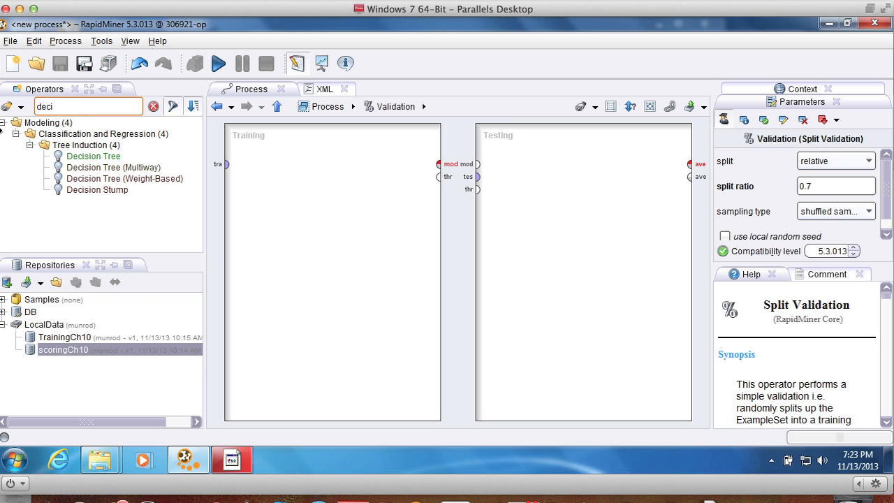
left_click(70, 159)
left_click_drag(70, 159, 284, 174)
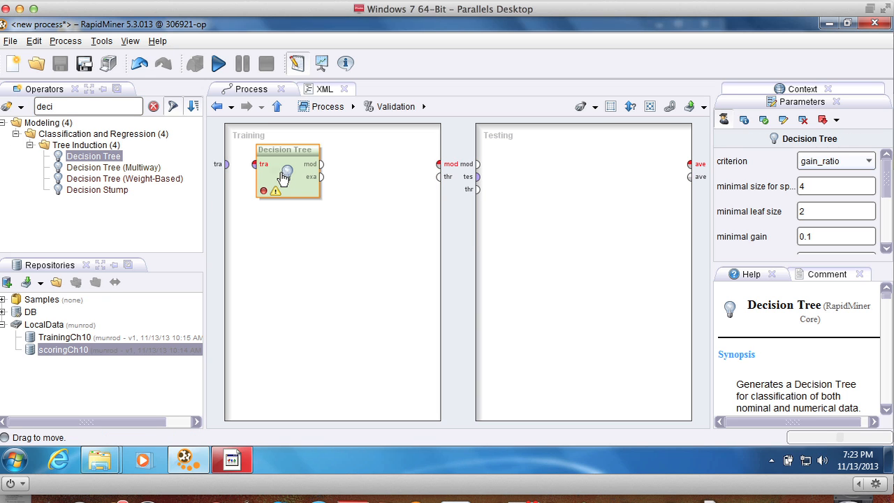
left_click(227, 166)
left_click_drag(227, 166, 260, 172)
left_click_drag(321, 164, 438, 170)
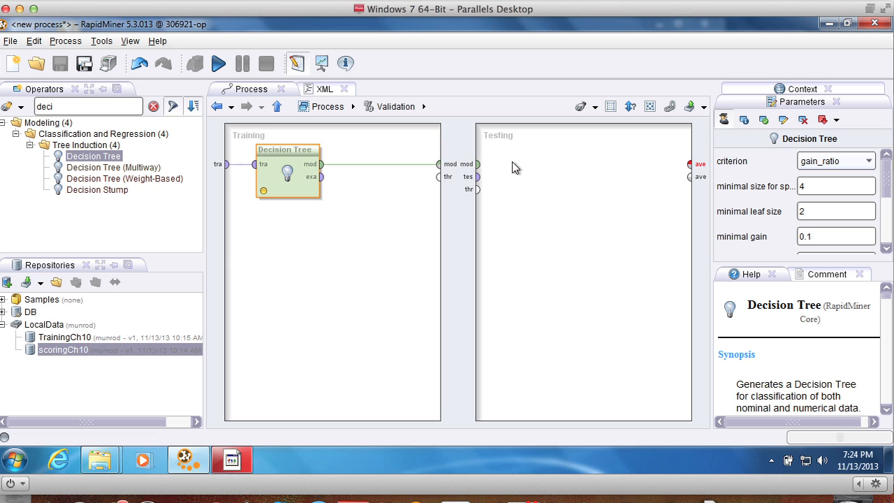
Step: Add an Apply Model operator in Testing and connect the model and test set ports to its mod and unl inputs
double_click(87, 105)
type("app")
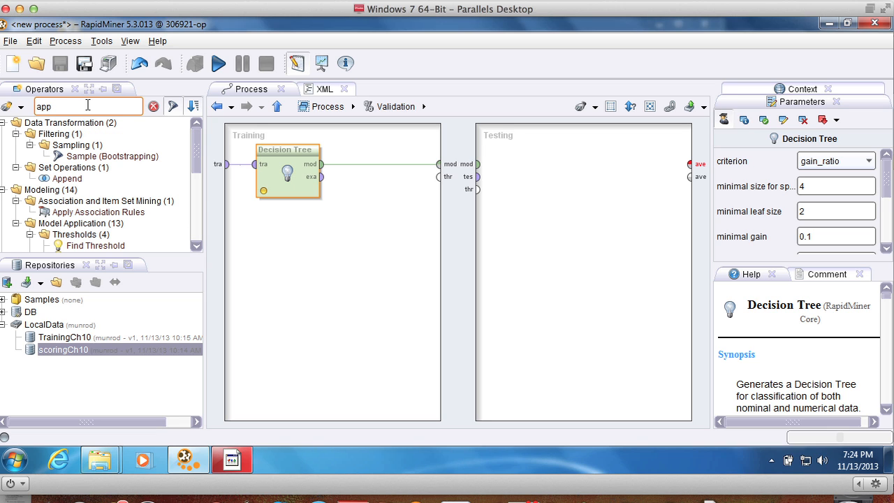
type("ly")
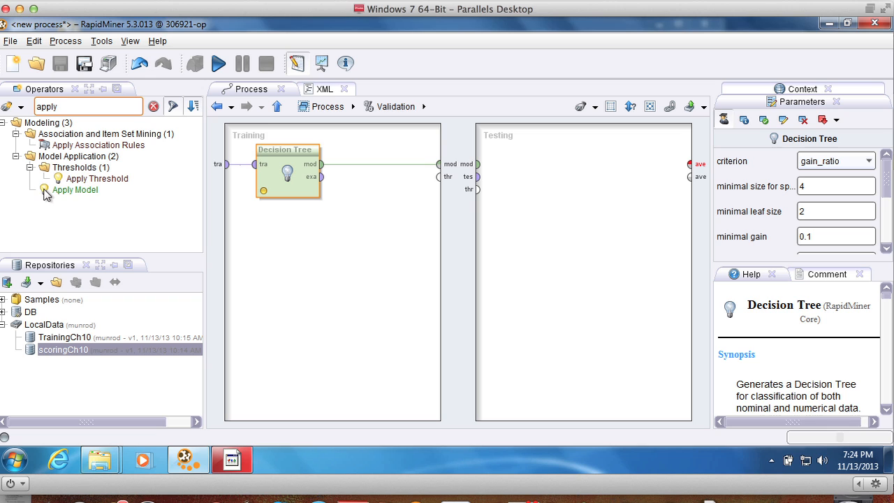
left_click_drag(44, 190, 528, 180)
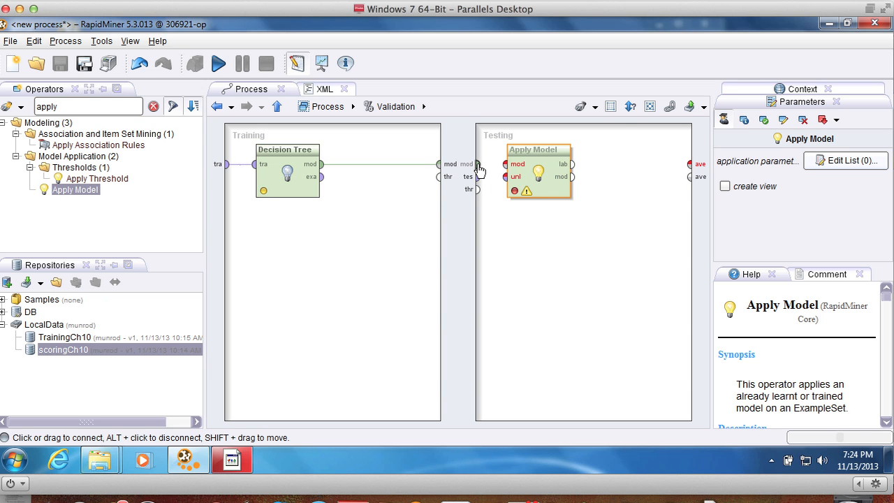
left_click_drag(477, 165, 507, 179)
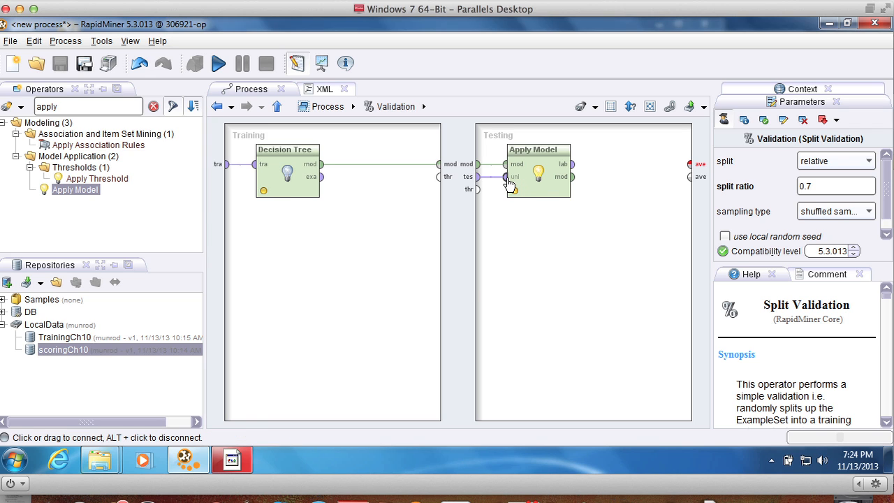
mouse_move(508, 183)
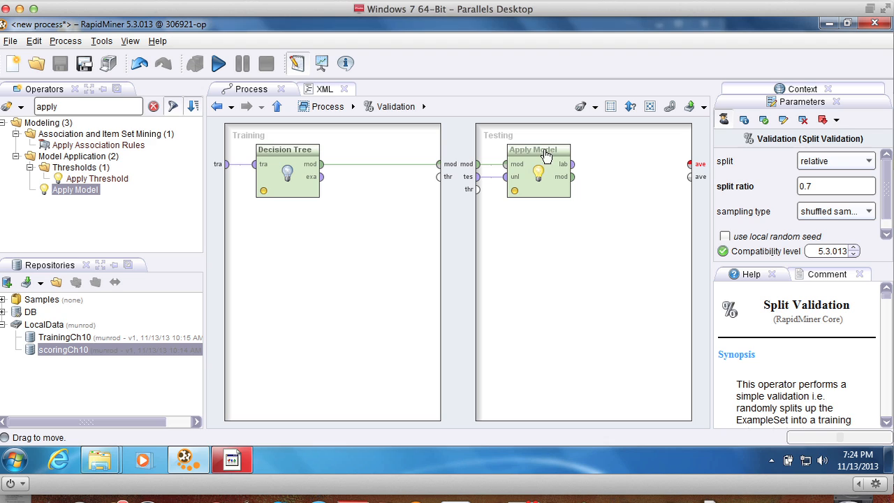
Step: Select the Decision Tree in Training and enlarge the parameter area to review its settings
left_click(285, 154)
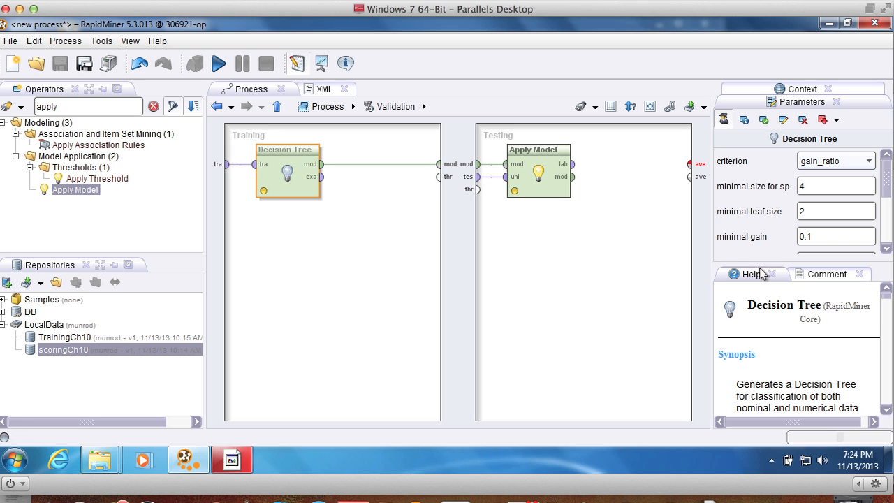
left_click_drag(761, 260, 766, 286)
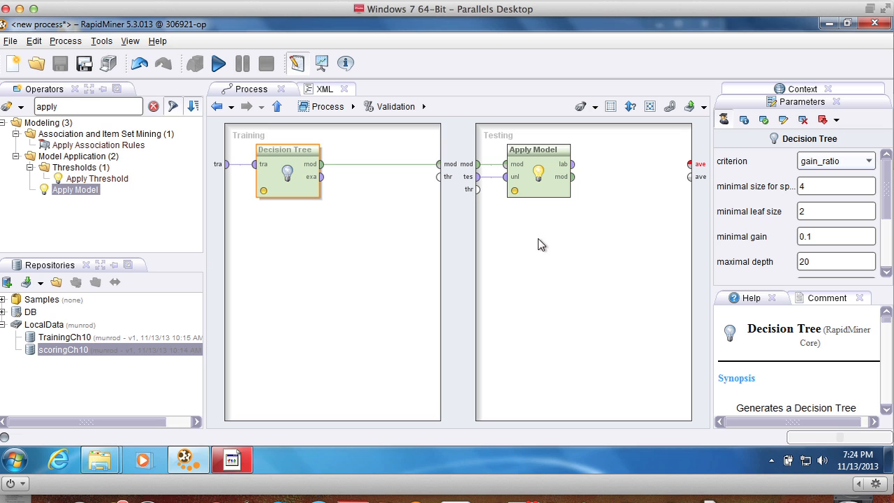
Step: Add a Performance (Classification) operator after Apply Model in the Testing part of the Validation subprocess
left_click(70, 105)
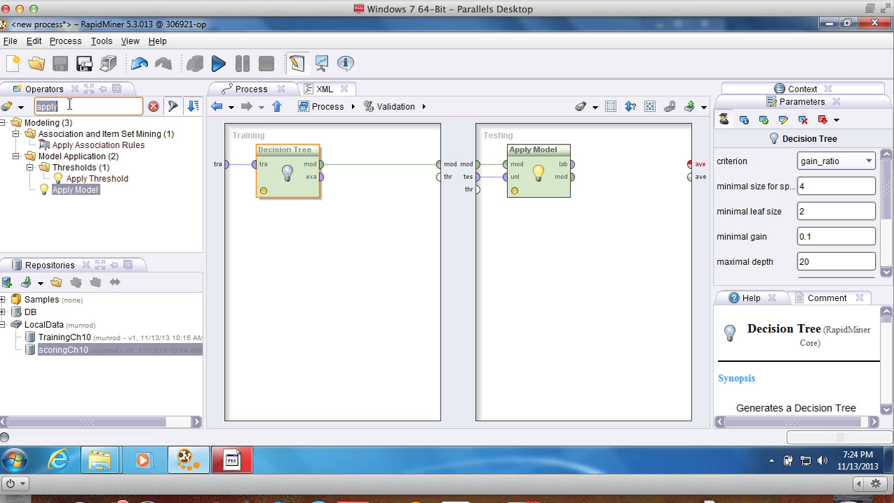
type("per")
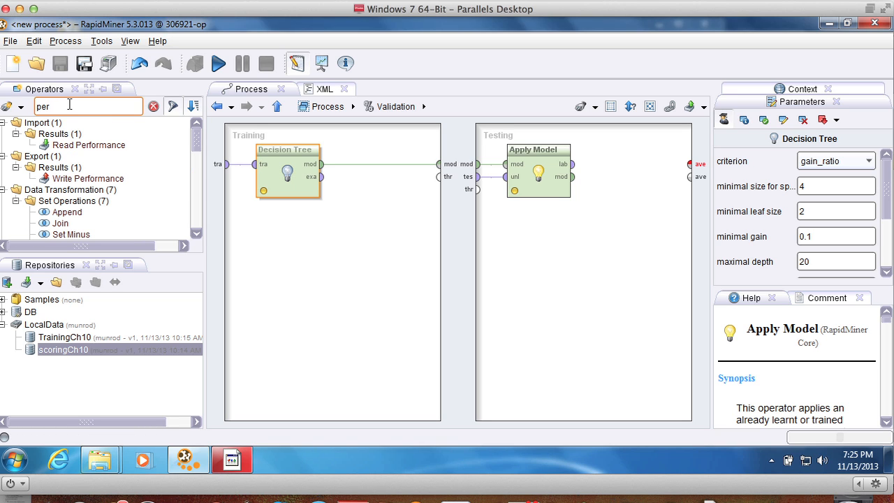
type("f")
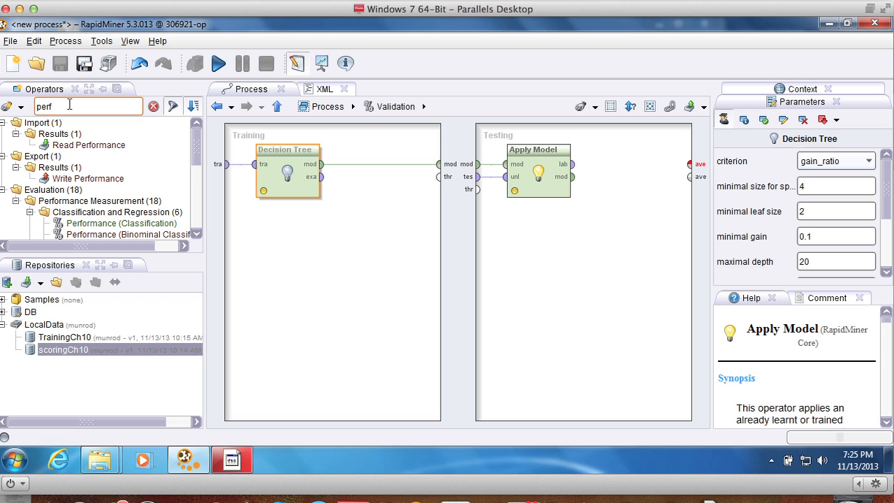
type("orman")
left_click(58, 225)
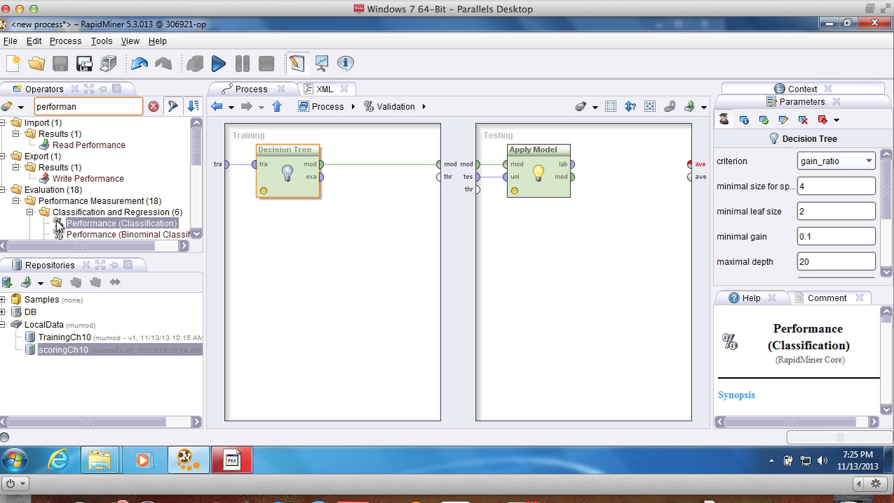
left_click_drag(58, 225, 613, 194)
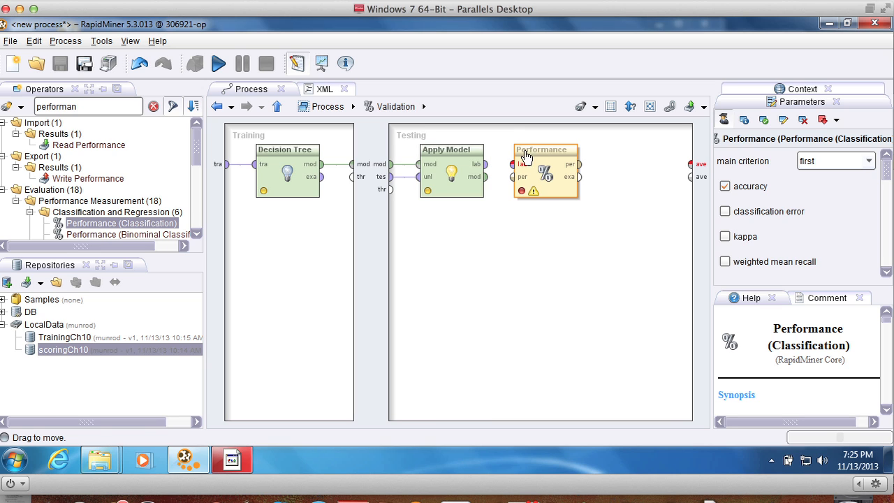
Step: Connect Apply Model's lab output to Performance's lab input, and Performance's per output to the first ave port
mouse_move(489, 165)
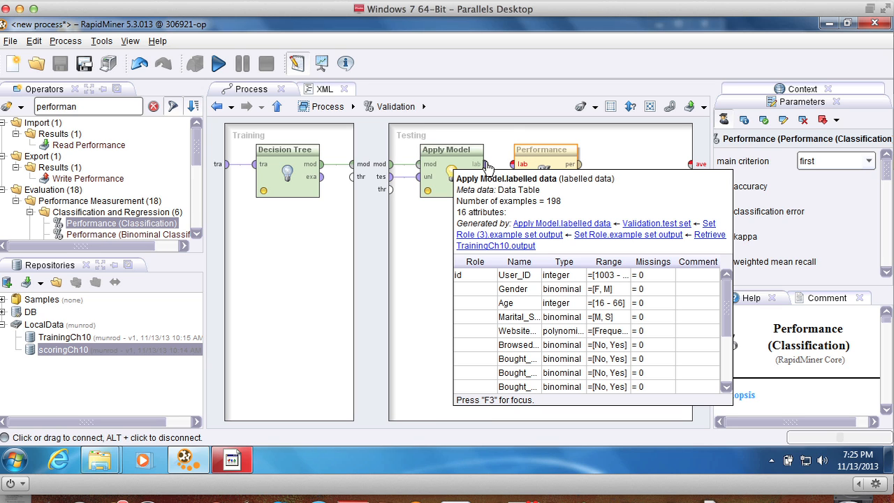
left_click_drag(489, 166, 515, 170)
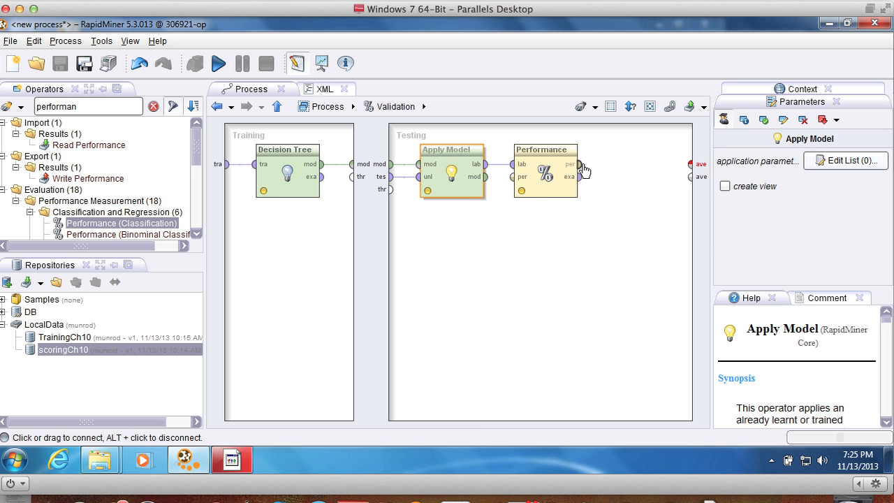
mouse_move(583, 170)
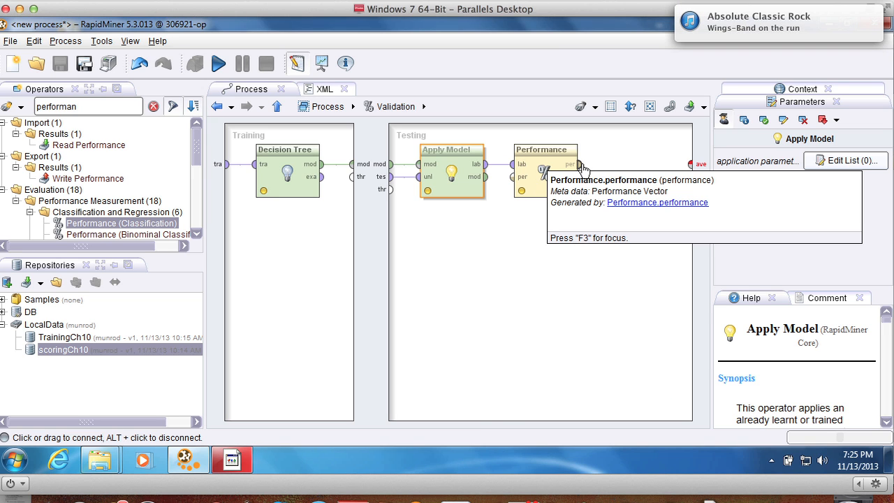
left_click(580, 169)
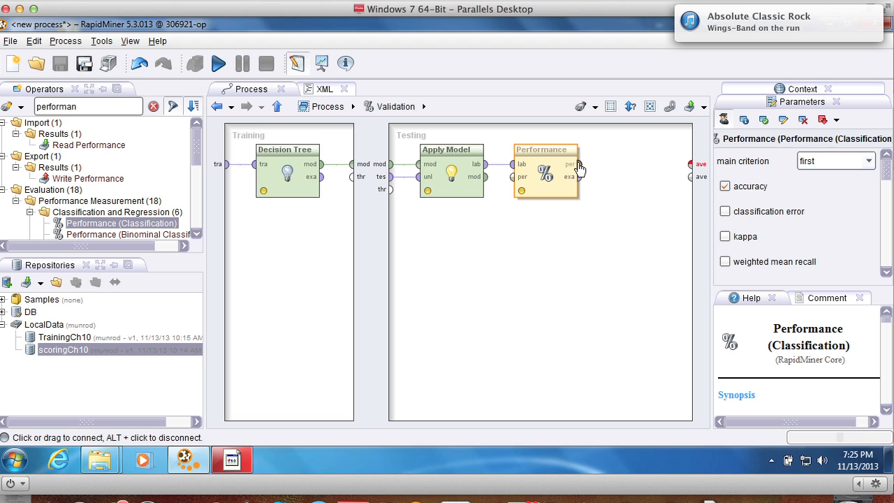
left_click_drag(579, 168, 691, 167)
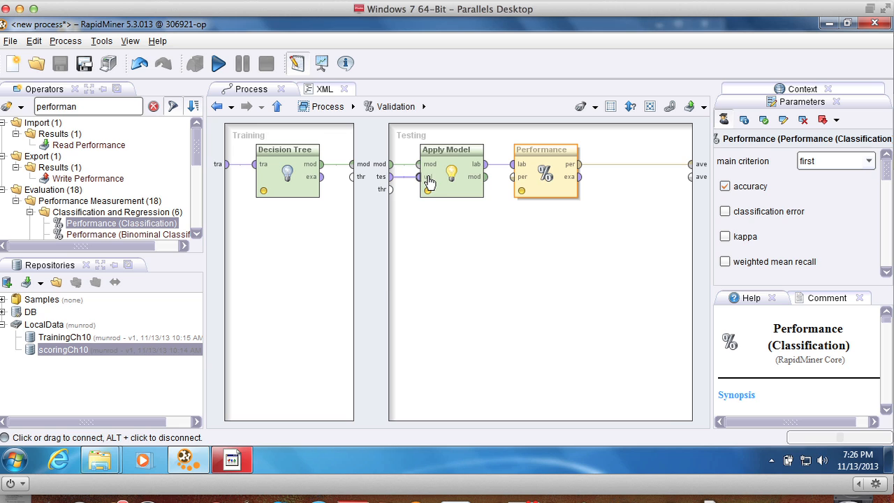
Step: In the main process, connect Validation's first ave output to the free result port and run the process
left_click(276, 107)
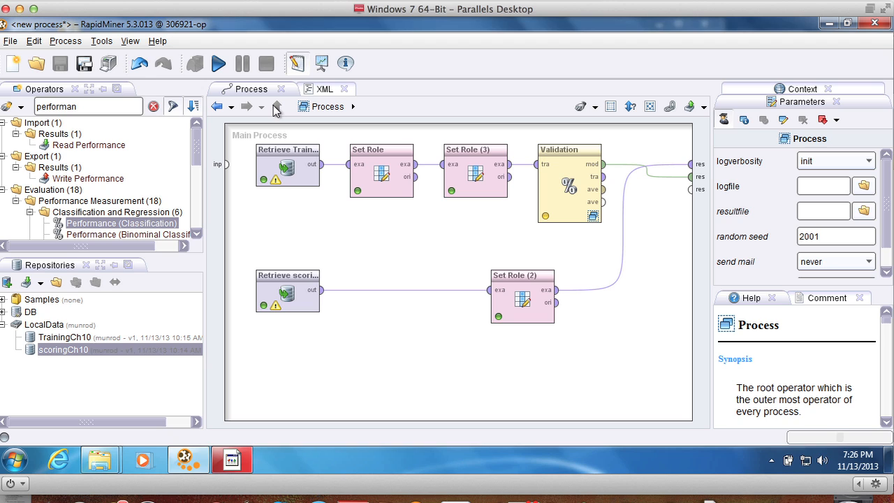
left_click(602, 192)
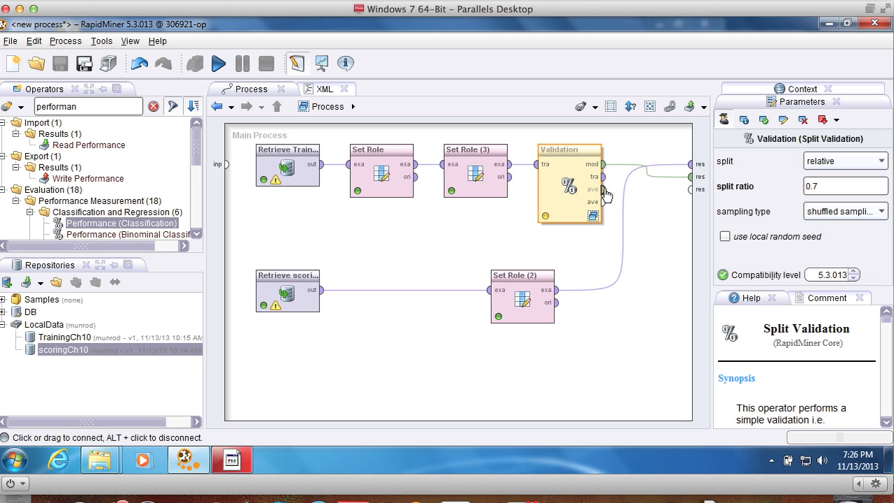
left_click(599, 178)
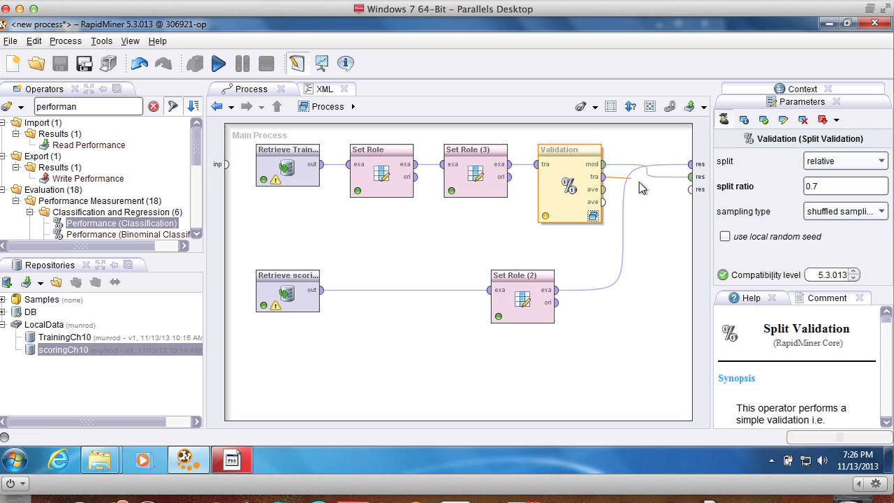
left_click(601, 190)
left_click(690, 189)
left_click(691, 190)
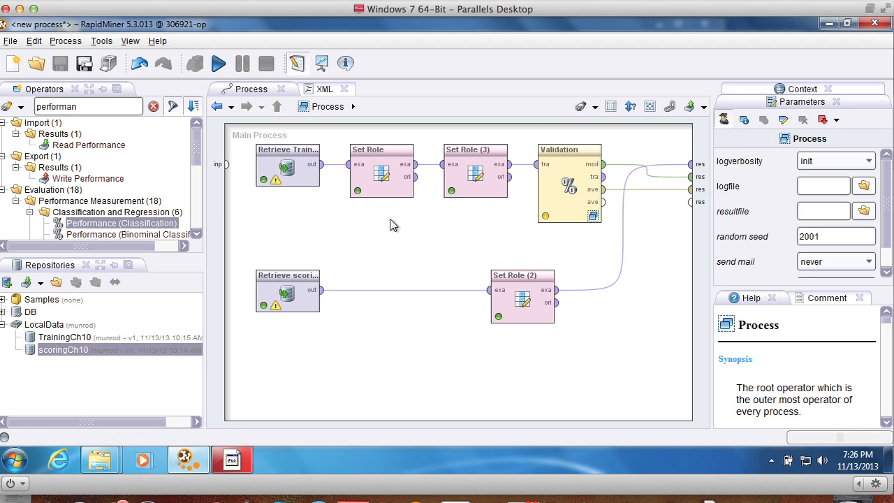
left_click(218, 65)
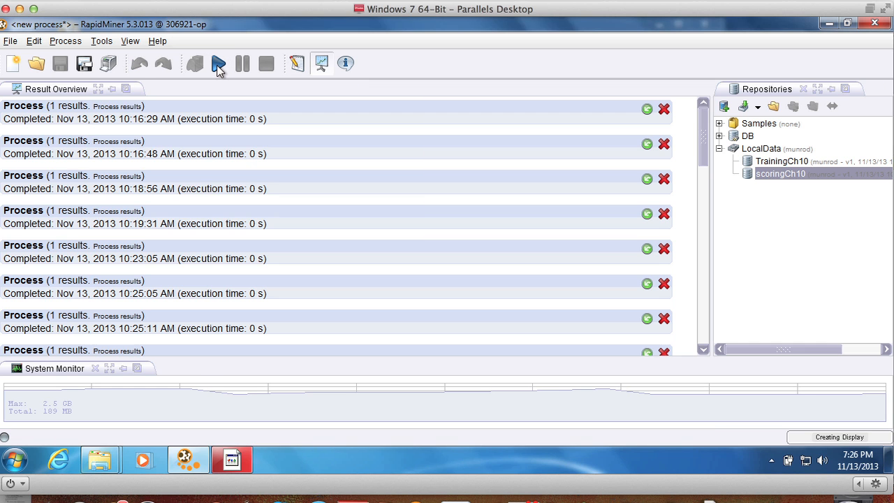
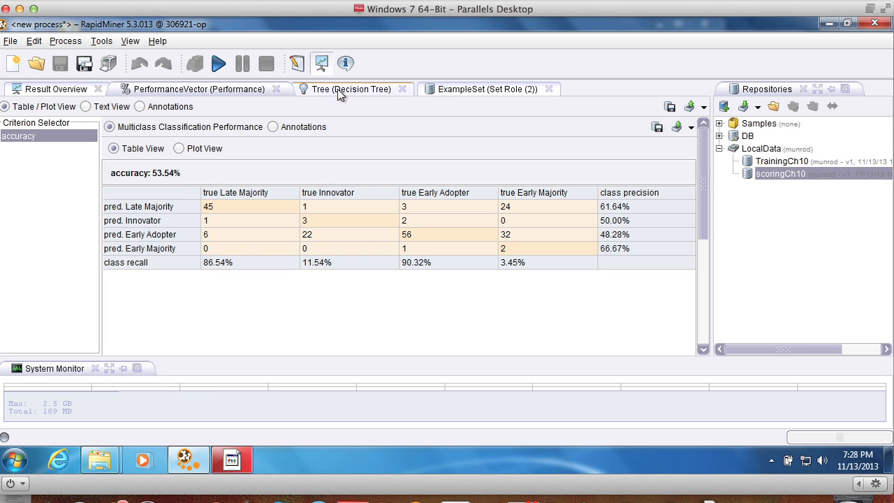
Step: Set the criterion of the Decision Tree inside Validation to gini_index and rerun the process
left_click(297, 64)
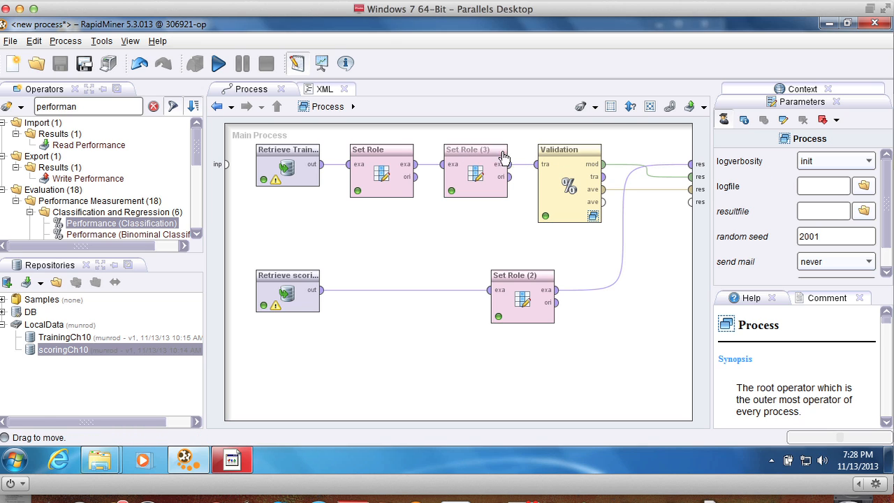
left_click(593, 217)
left_click(593, 217)
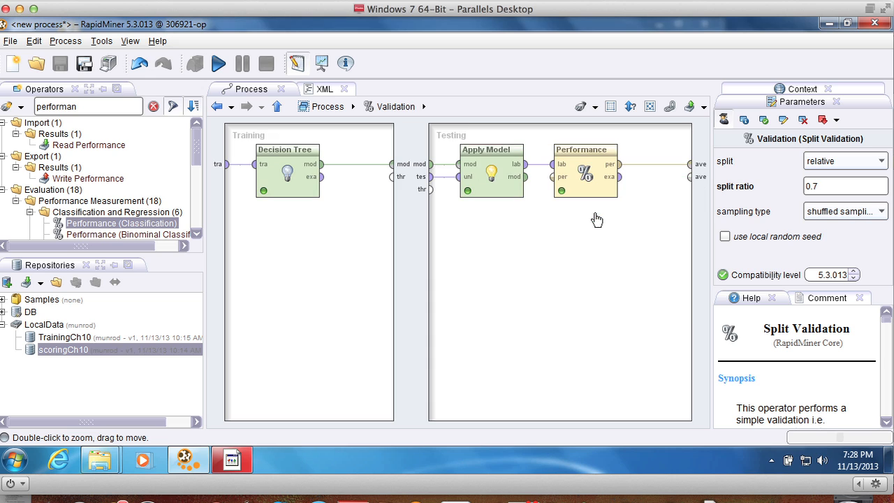
left_click(289, 157)
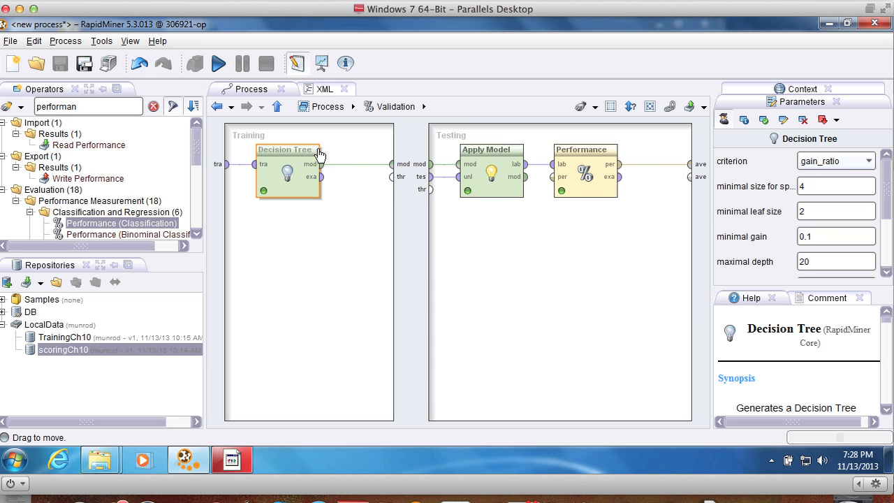
left_click(868, 162)
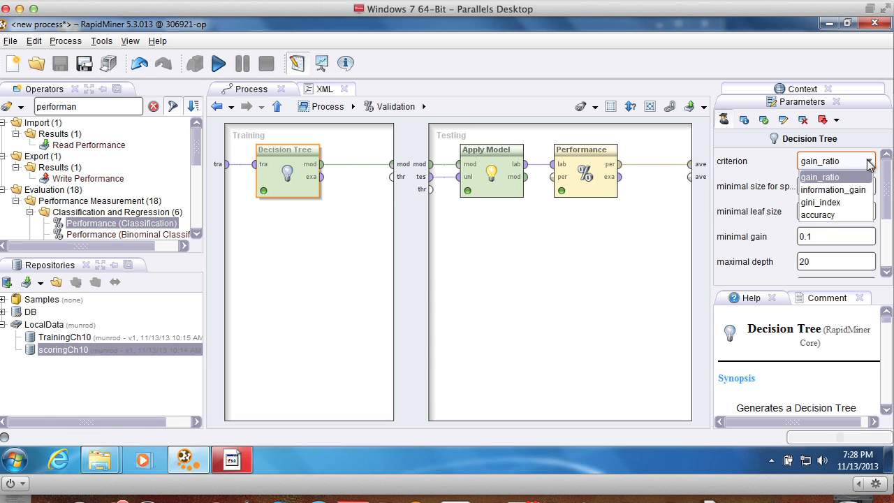
left_click(827, 203)
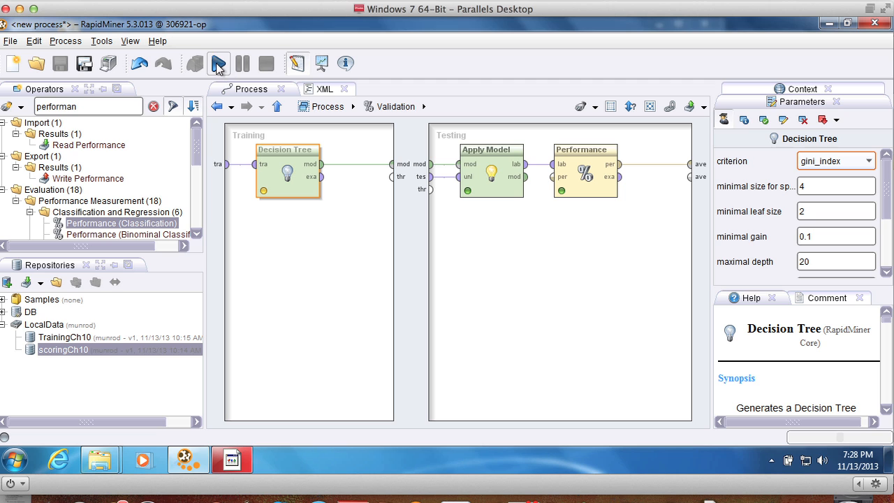
left_click(218, 64)
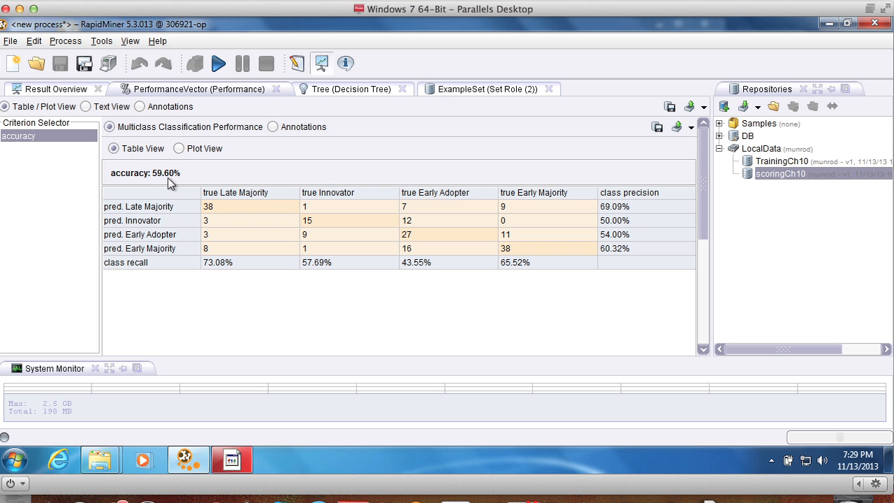
Step: Return from the Validation subprocess to the main process and run it again
left_click(296, 64)
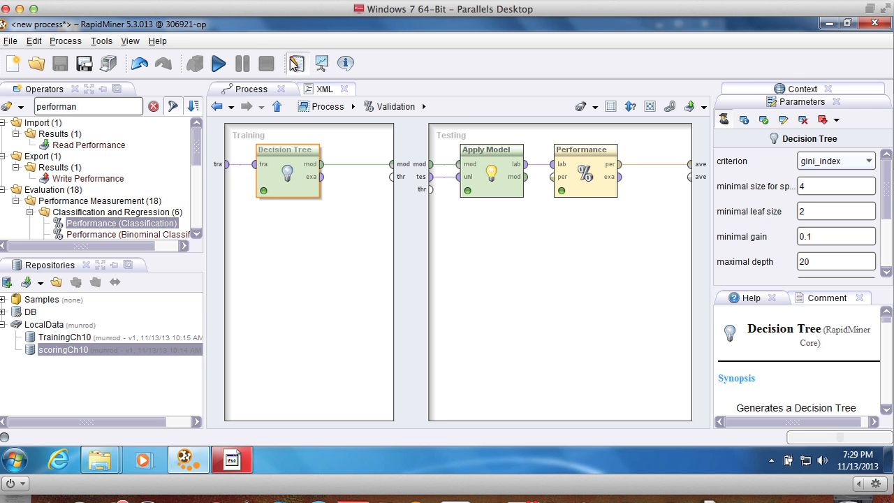
left_click(278, 106)
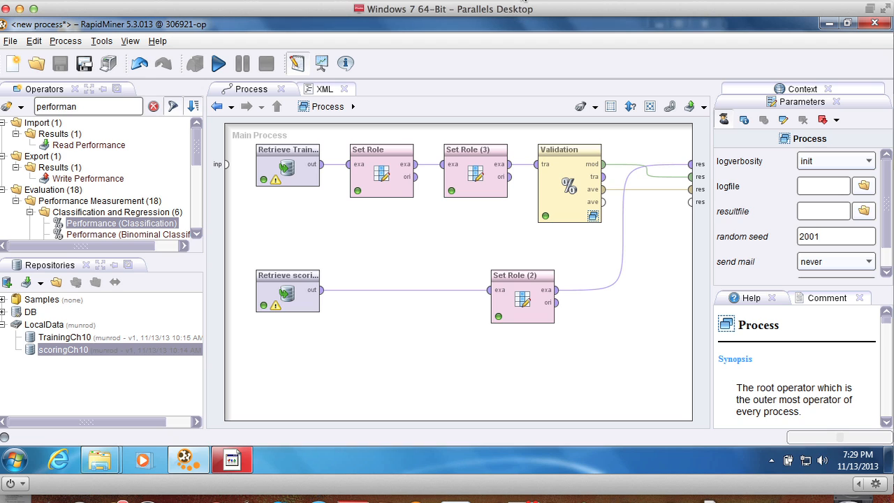
left_click(538, 0)
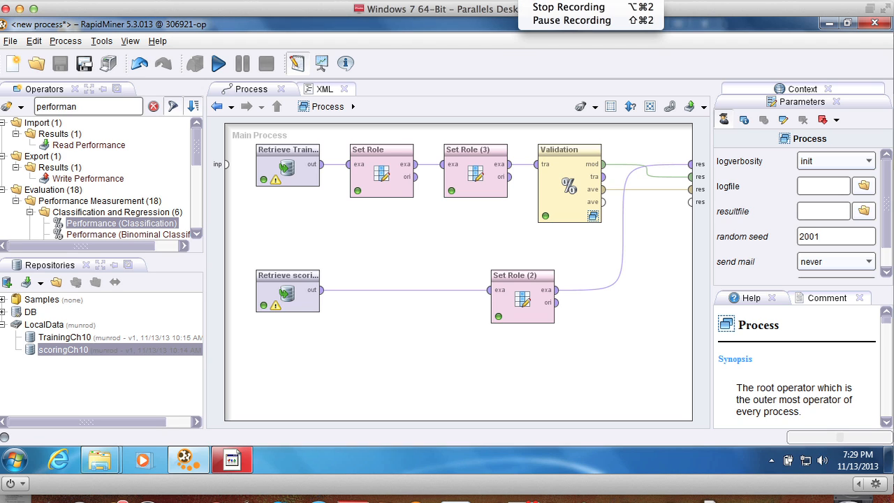
left_click(539, 9)
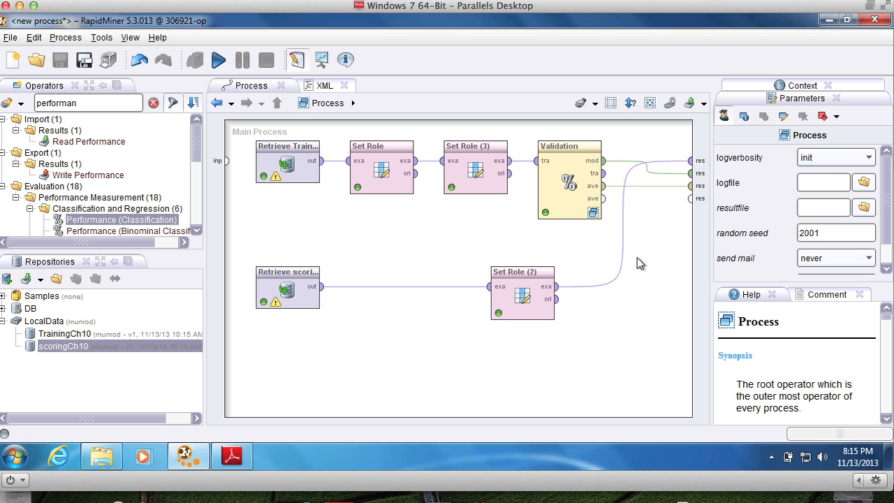
left_click(218, 60)
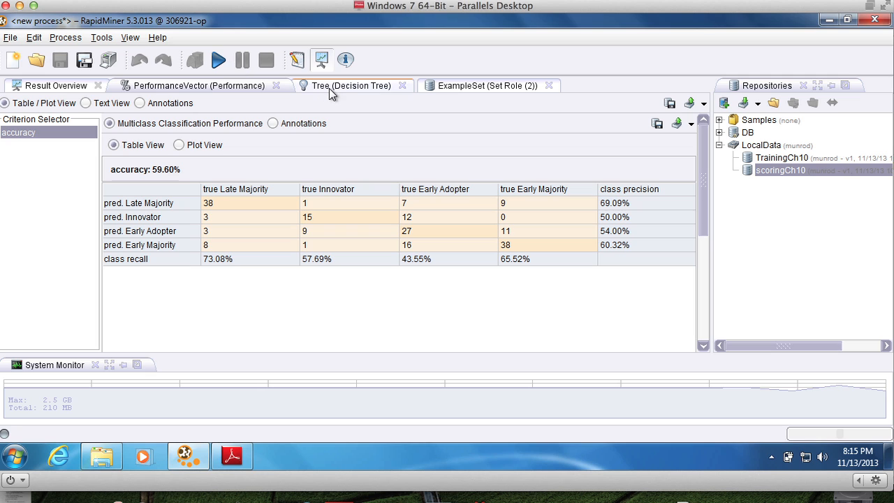
Step: Examine the gini_index decision tree's graph, zoomed out, following its branches from Bought_Digital_Books across the root node's subtrees
left_click(342, 86)
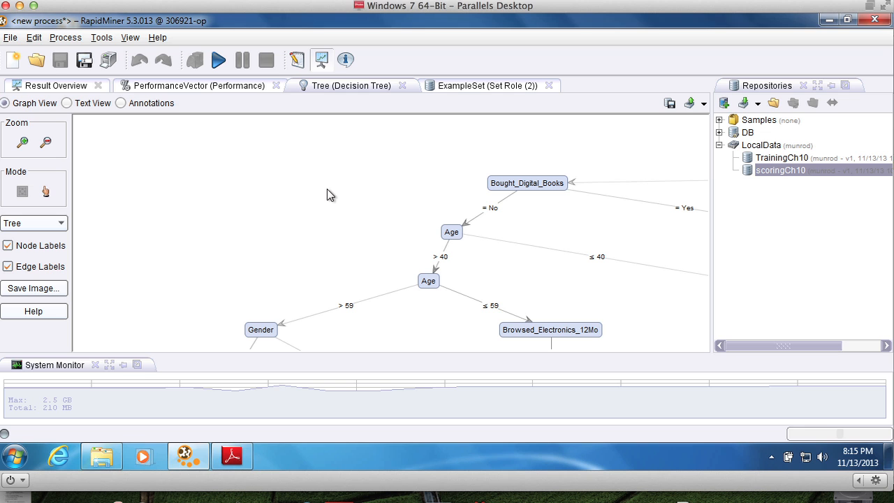
left_click(131, 39)
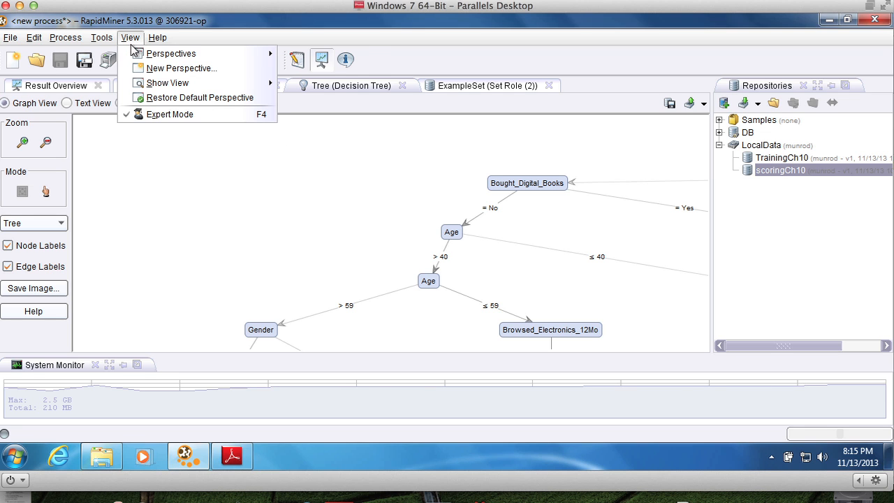
mouse_move(149, 85)
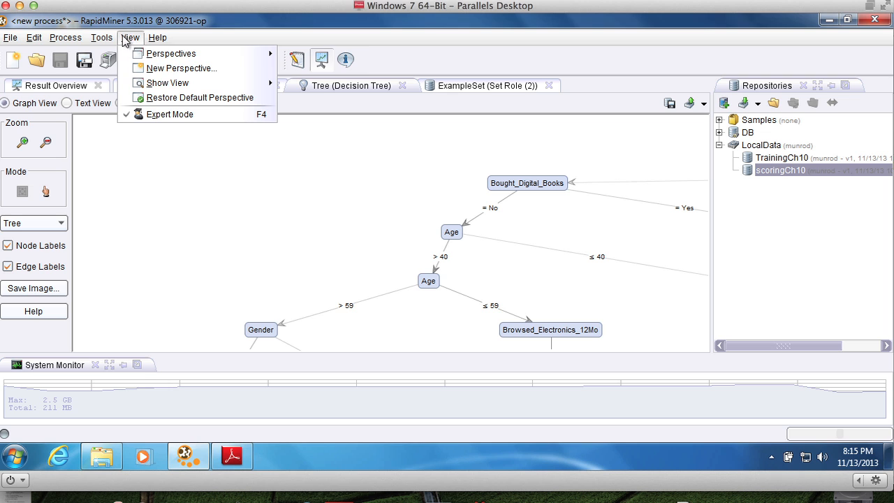
left_click(220, 183)
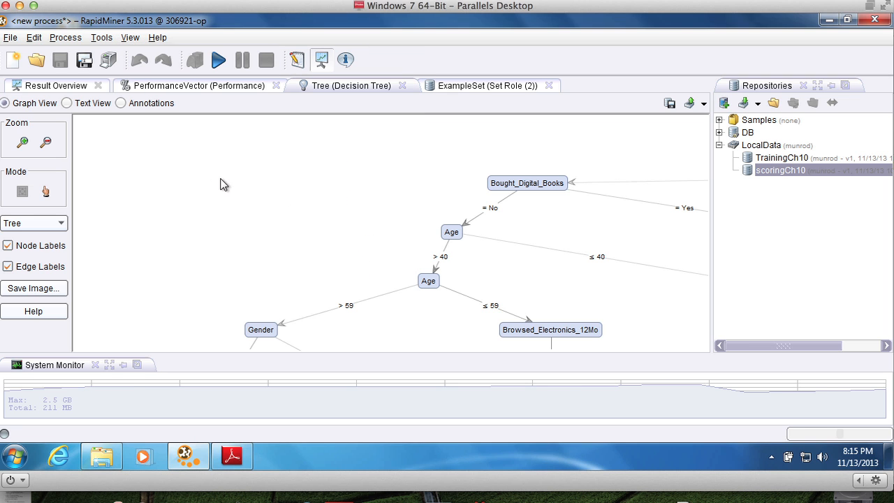
scroll(336, 176, "down", 5)
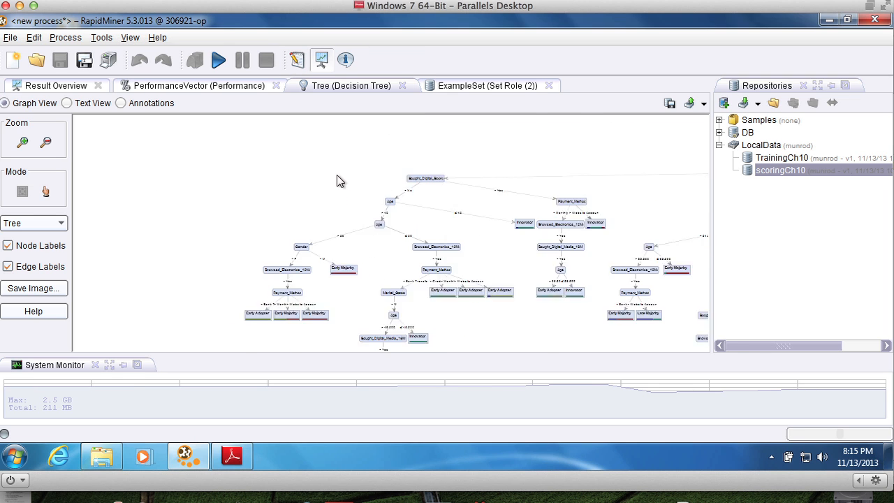
scroll(337, 175, "up", 1)
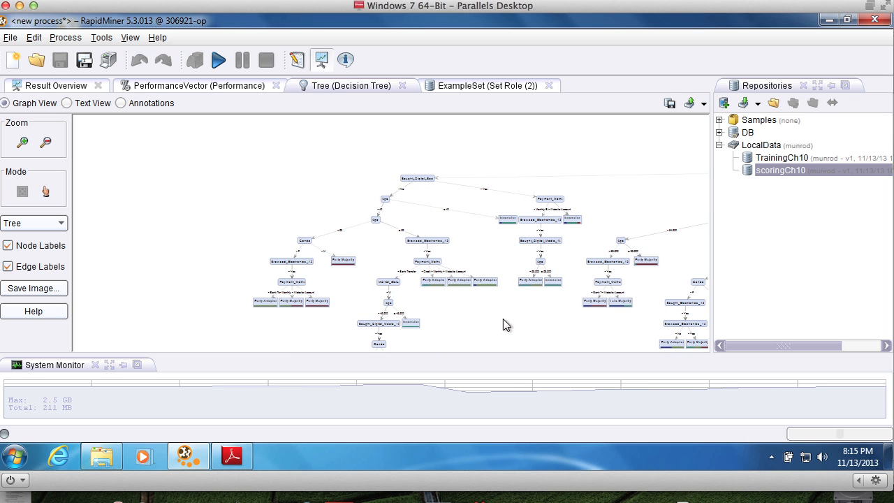
left_click_drag(503, 319, 337, 314)
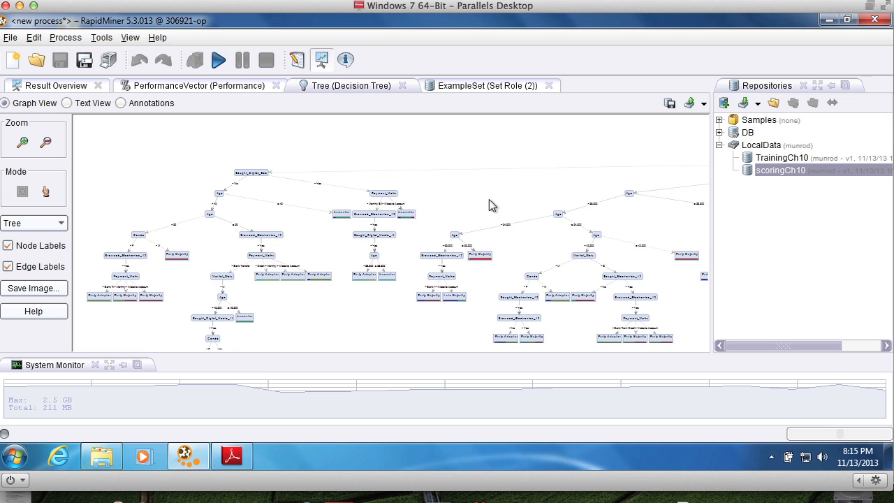
left_click_drag(489, 199, 248, 203)
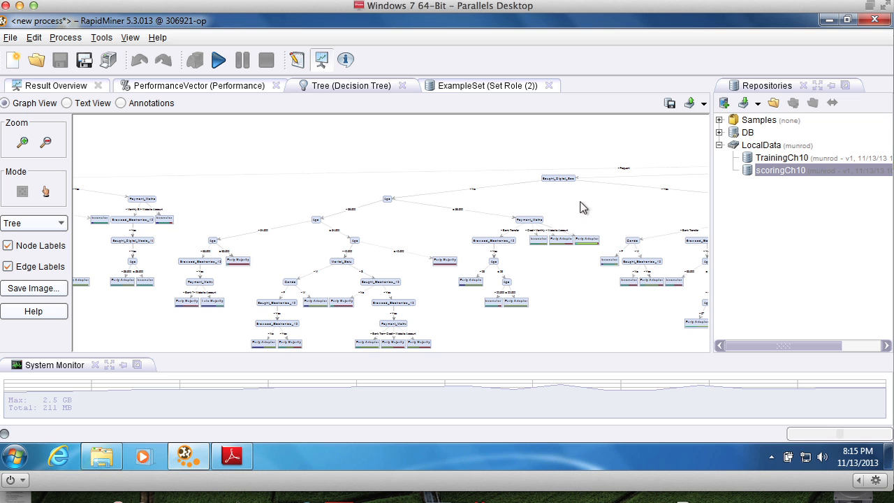
left_click_drag(572, 202, 290, 217)
left_click_drag(657, 192, 320, 173)
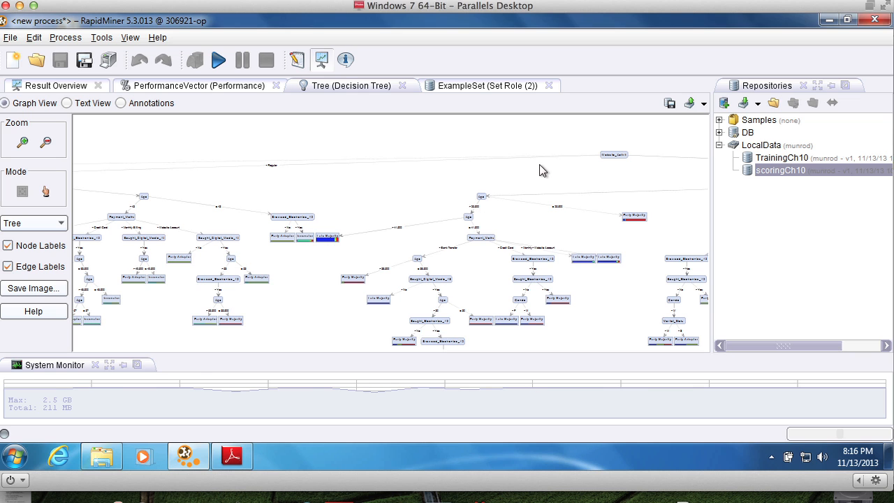
left_click_drag(539, 170, 318, 163)
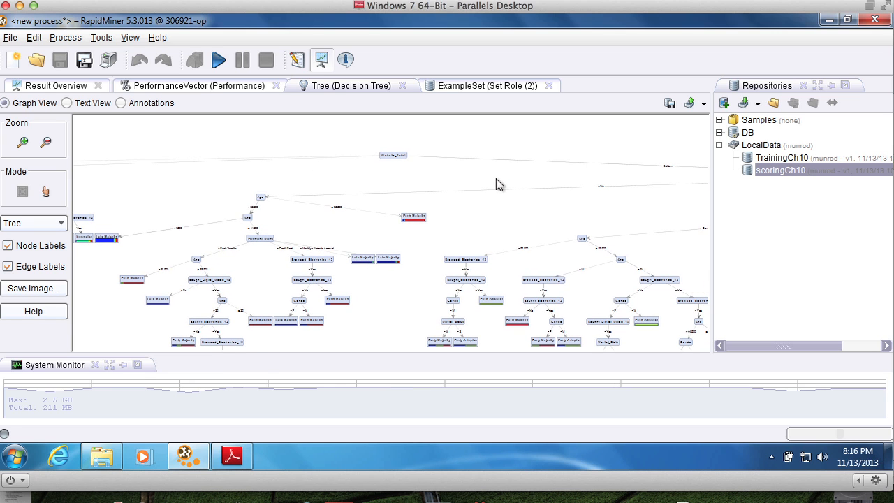
left_click_drag(496, 178, 223, 151)
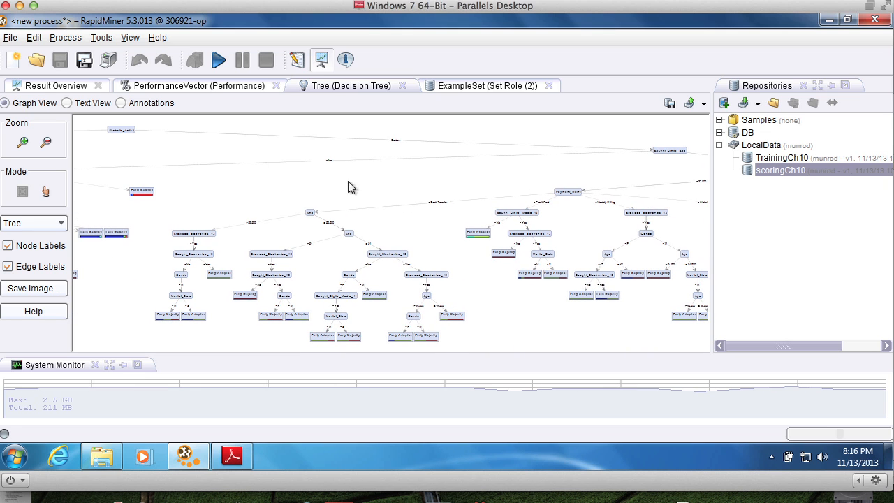
left_click_drag(368, 188, 564, 203)
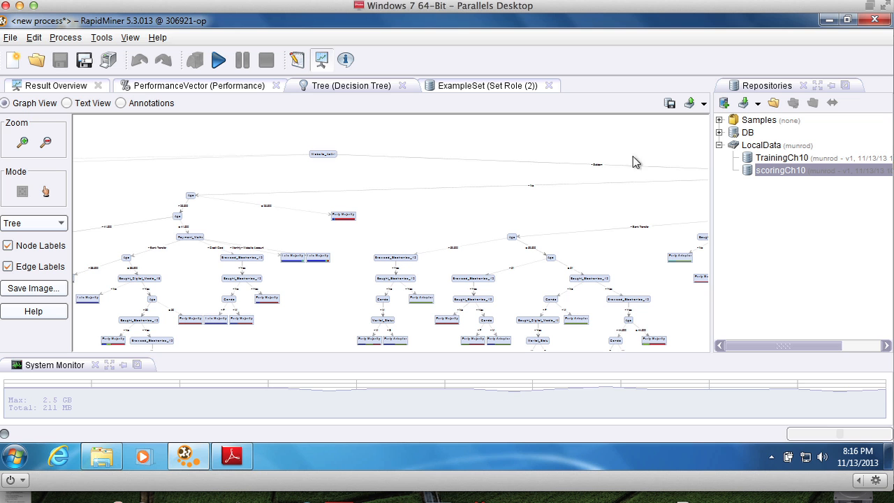
Step: Export the decision tree as a PDF named RevTree to the Desktop
left_click(702, 104)
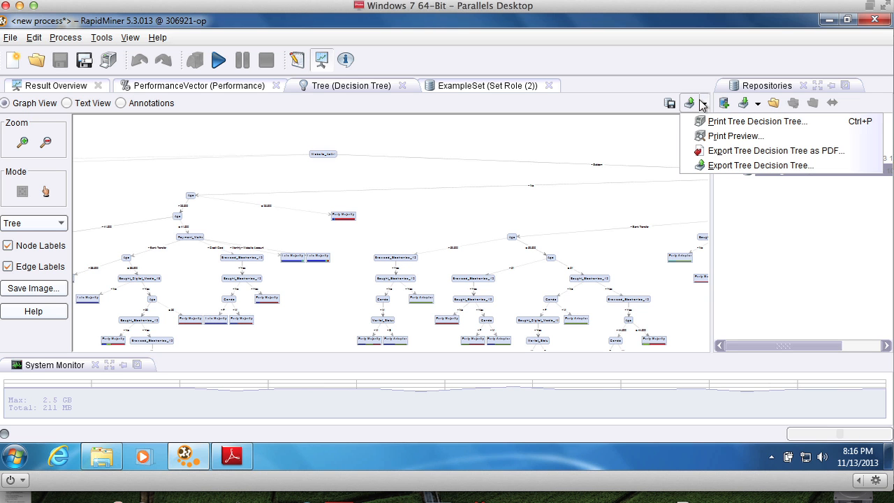
left_click(733, 150)
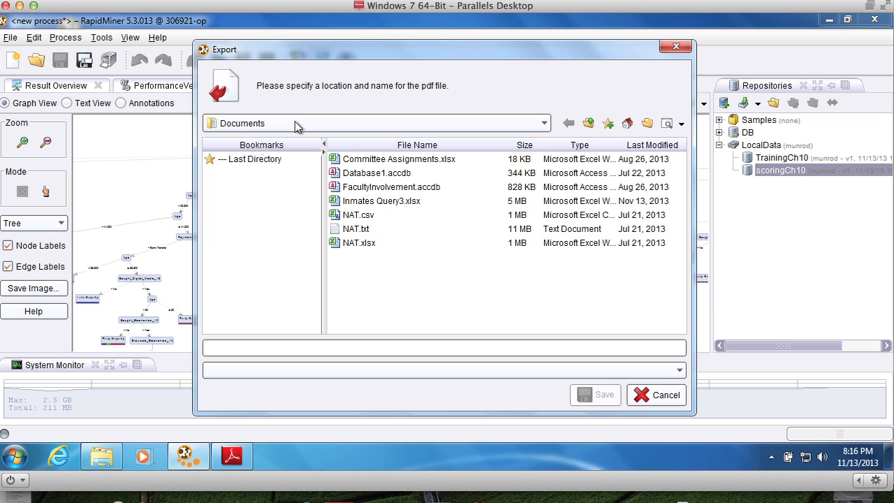
left_click(293, 124)
left_click(272, 144)
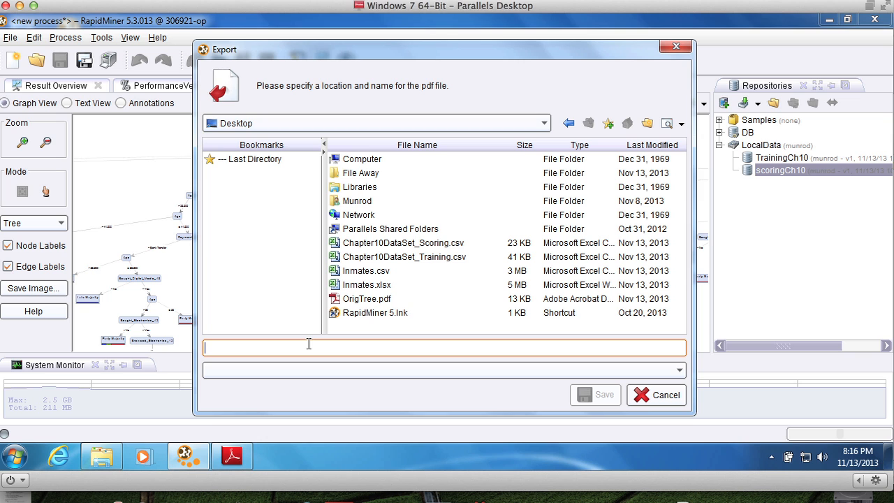
type("RevTree")
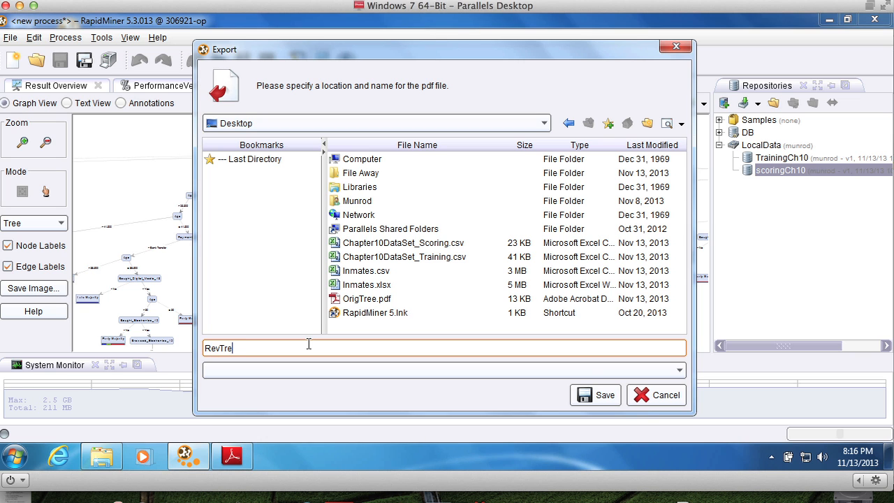
left_click(600, 397)
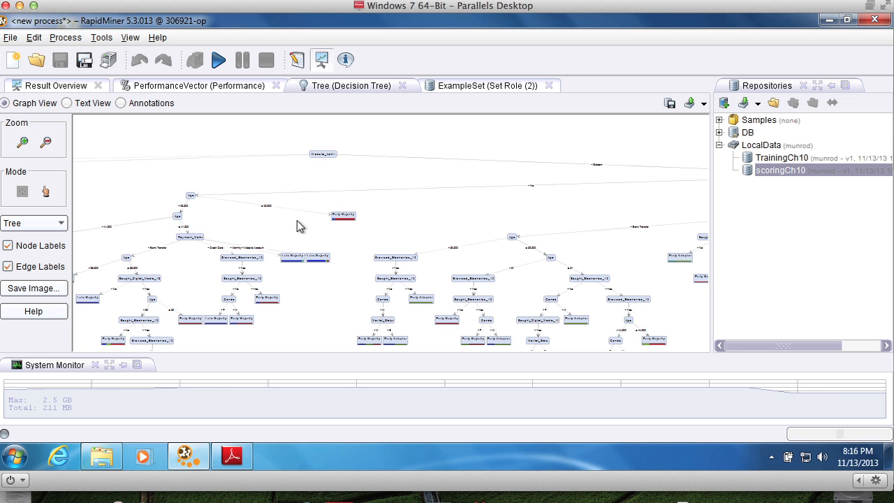
Step: Return to the process design and add an Apply Model operator after Set Role (2) on the scoring data branch
left_click(299, 60)
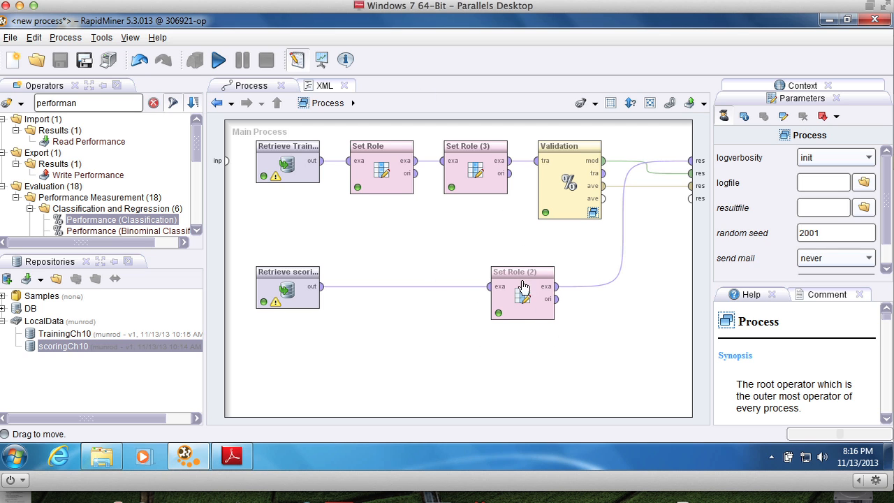
mouse_move(520, 275)
left_mouse_down()
mouse_move(431, 278)
mouse_move(528, 286)
left_mouse_up()
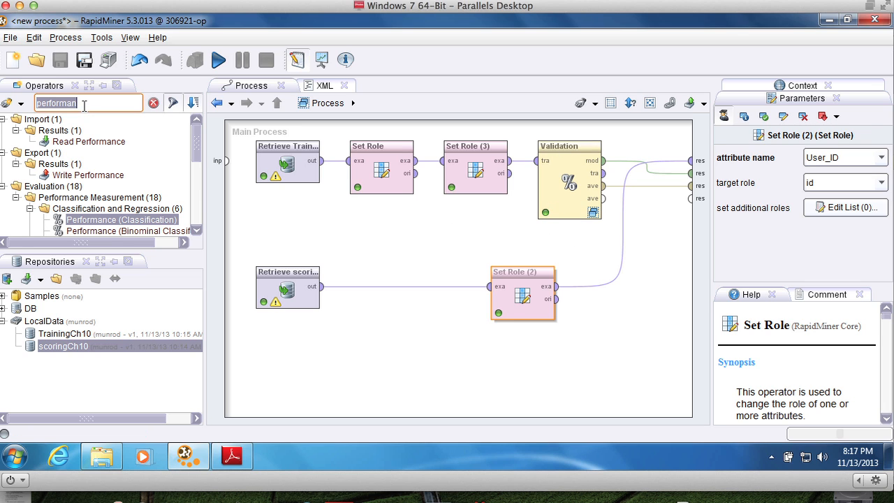
left_click_drag(36, 103, 99, 105)
type("appl")
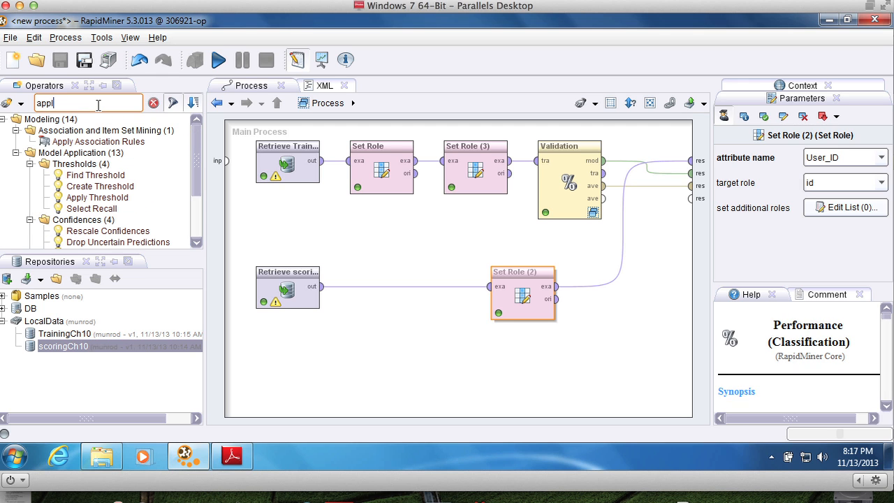
type("y")
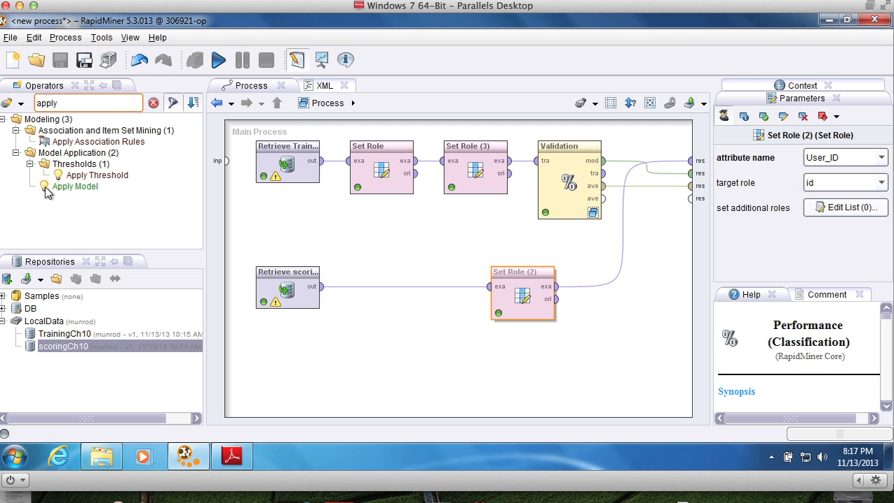
left_click_drag(47, 188, 646, 310)
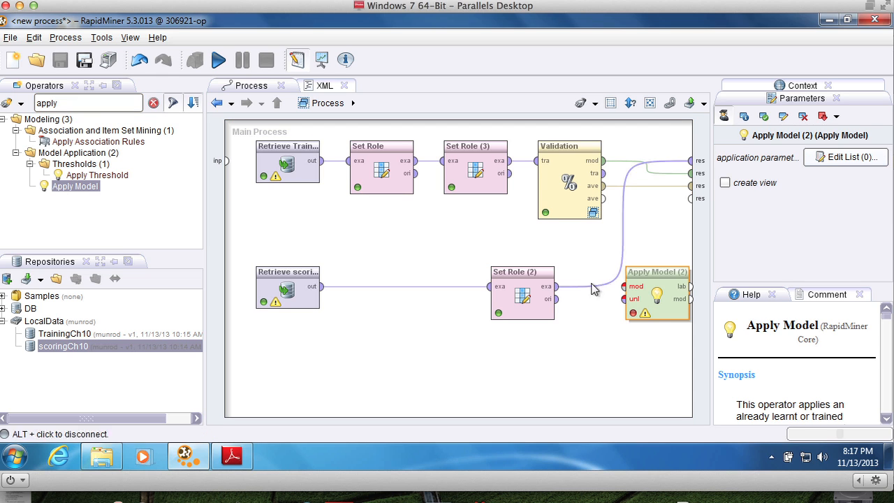
Step: Connect Set Role (2)'s exa output to Apply Model (2)'s unl input and Validation's mod output to its mod input, placing Apply Model (2) below Validation
left_click_drag(525, 278, 623, 301)
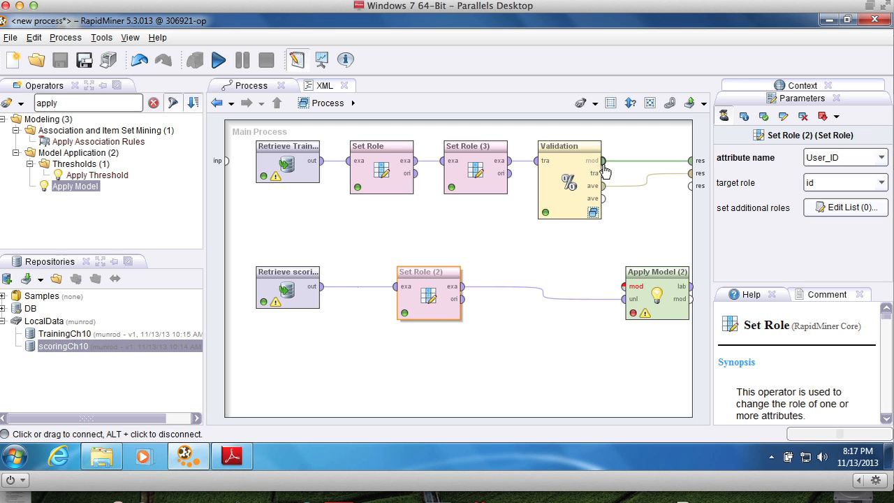
left_click_drag(606, 166, 624, 287)
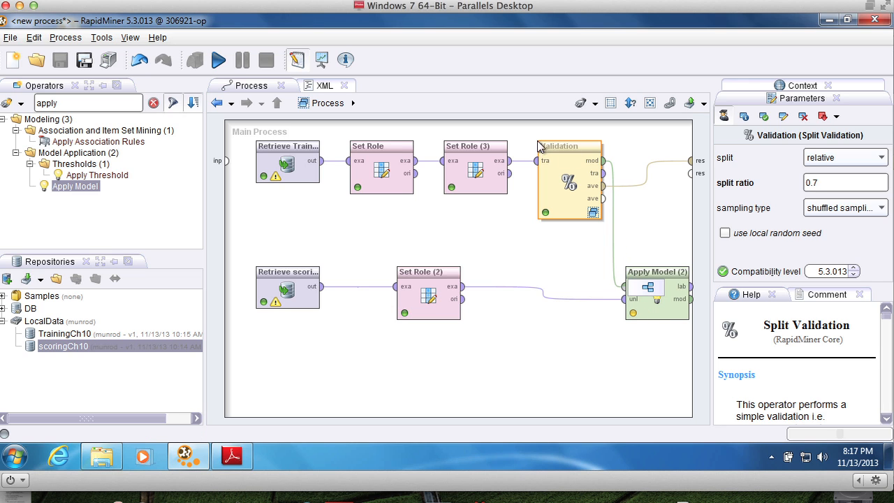
left_click_drag(653, 277, 632, 256)
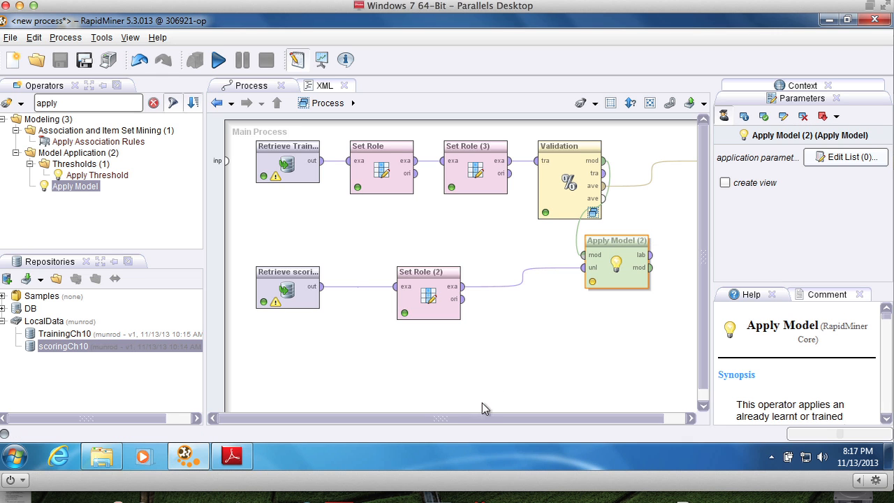
Step: Connect Apply Model (2)'s lab and mod outputs to the free result ports and run the process
left_click_drag(480, 421, 512, 421)
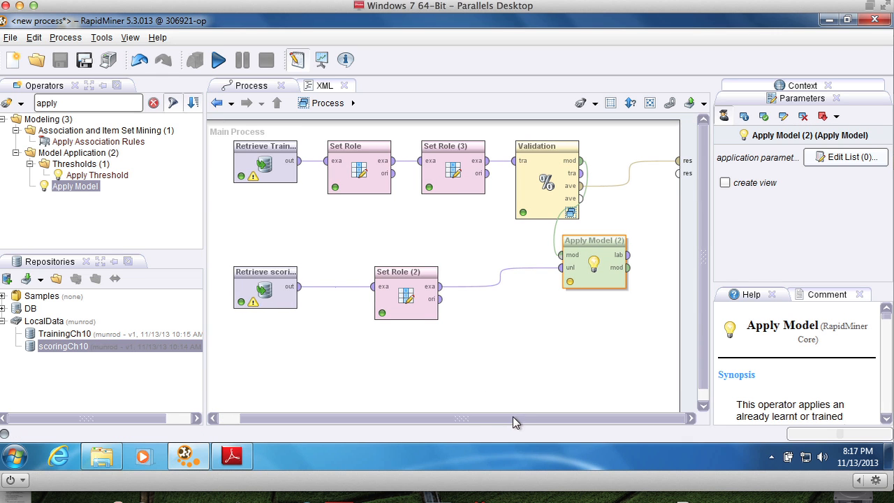
mouse_move(627, 257)
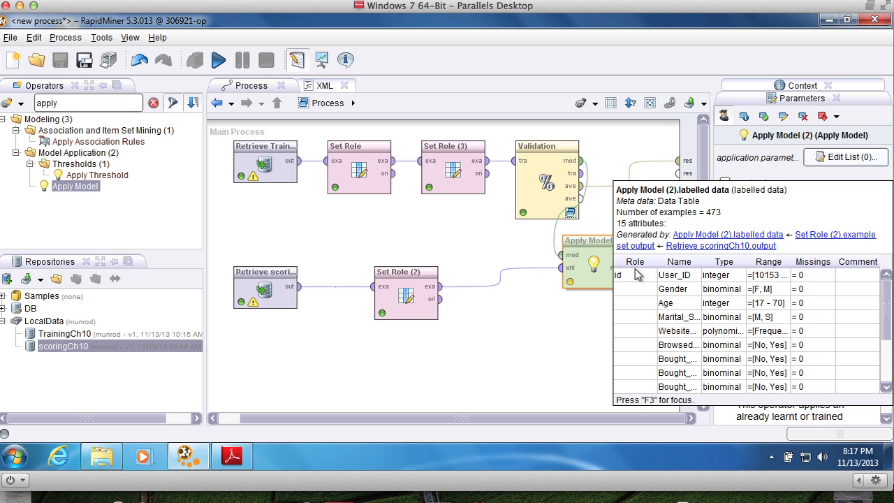
left_click_drag(627, 256, 678, 174)
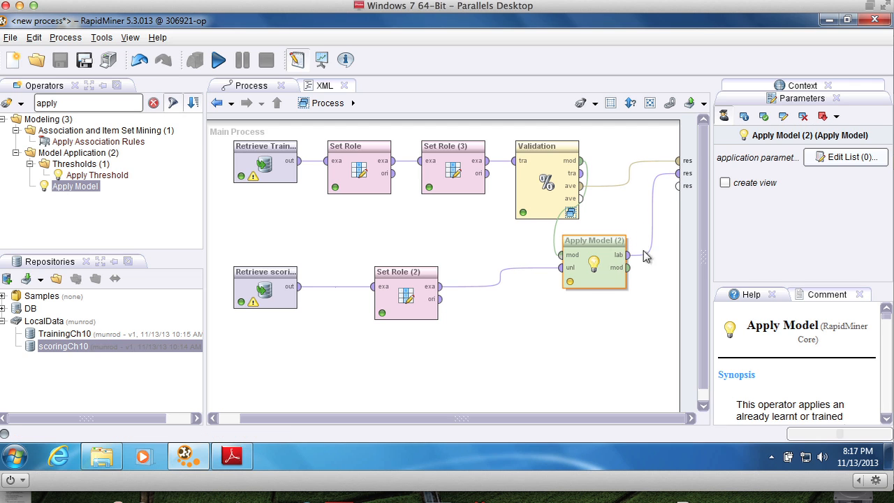
left_click_drag(628, 275, 678, 191)
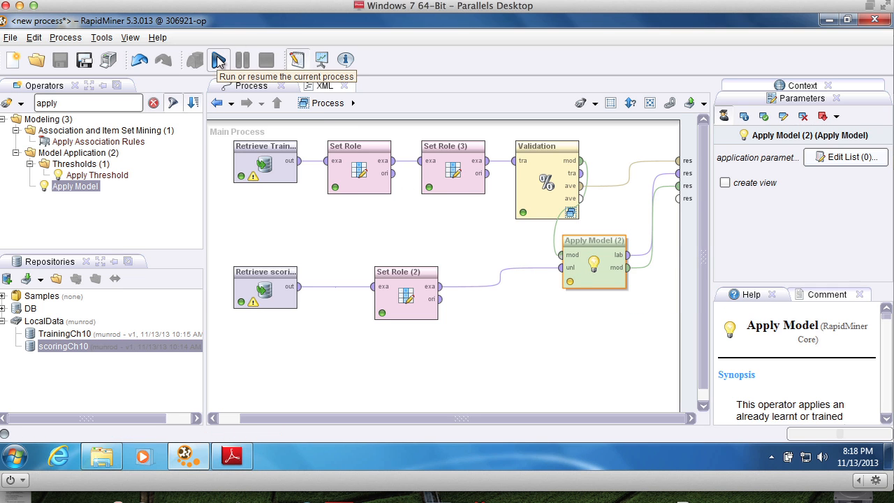
left_click(218, 61)
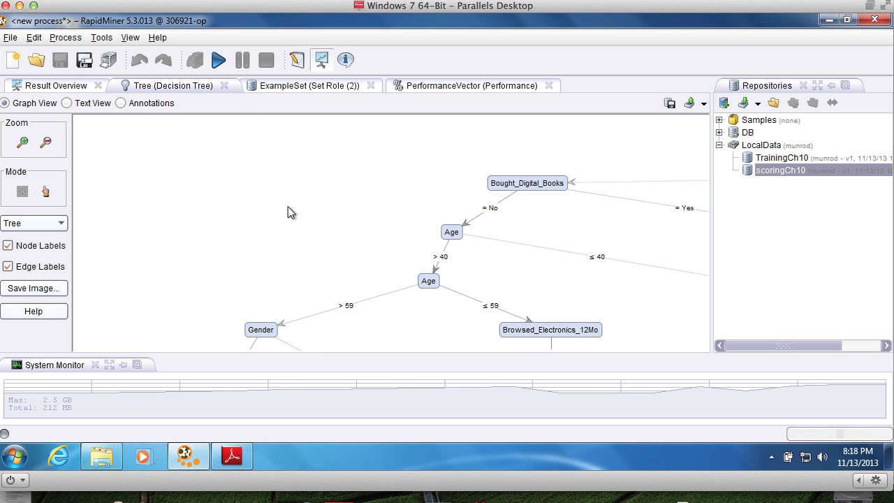
Step: Review the confidence and prediction columns in the scored ExampleSet, and open the overview of process results
left_click(323, 87)
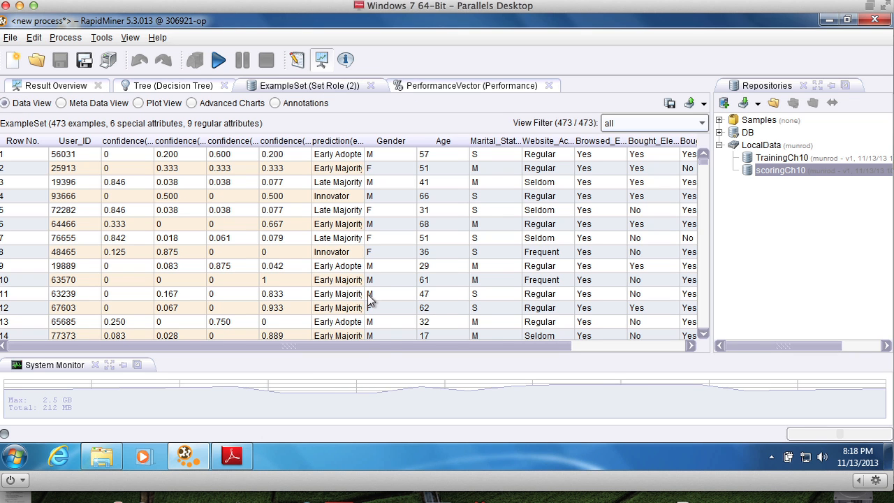
left_click_drag(391, 349, 313, 342)
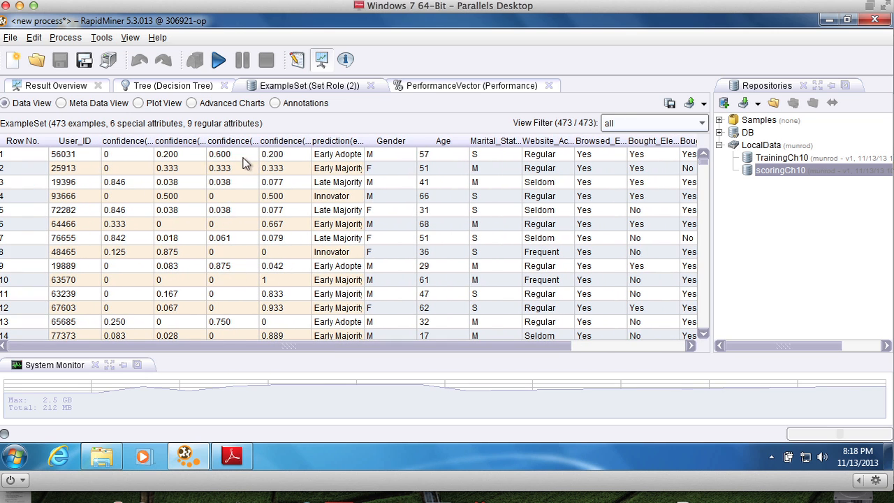
left_click(68, 85)
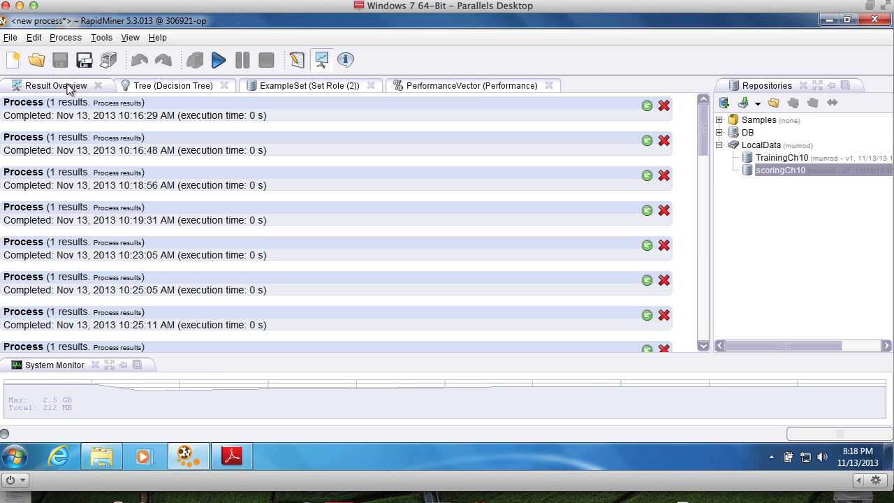
Step: Return to the process design, select the Retrieve scoringCh10 operator to check its repository entry, and rerun the process
left_click(297, 59)
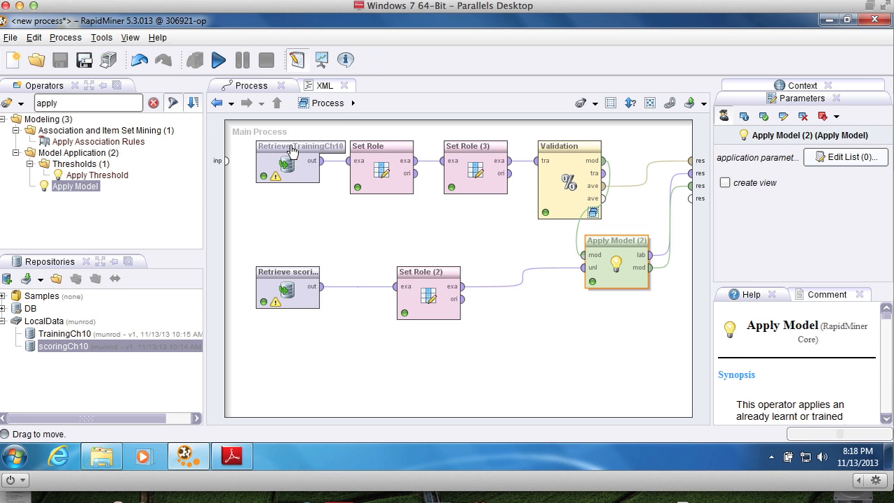
left_click(302, 278)
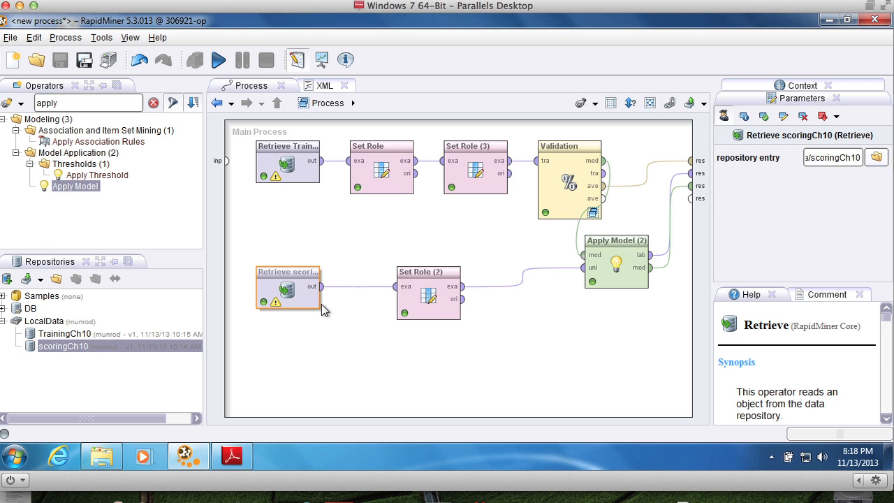
mouse_move(325, 290)
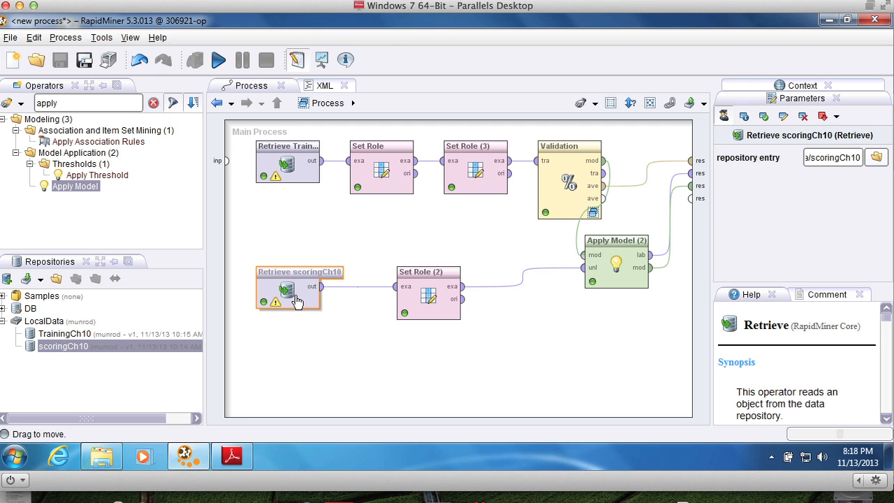
left_click(218, 61)
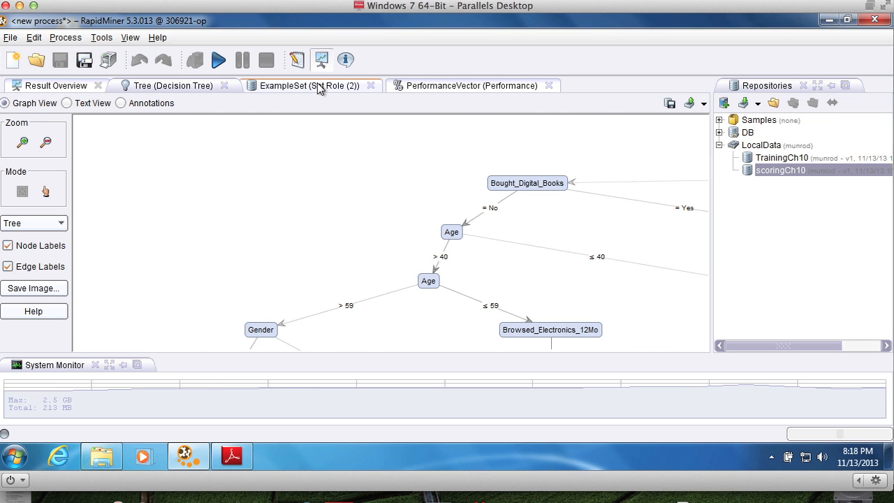
Step: In the scored ExampleSet, select the first row's Early Adopter confidence and widen that column to show its full heading
left_click(317, 85)
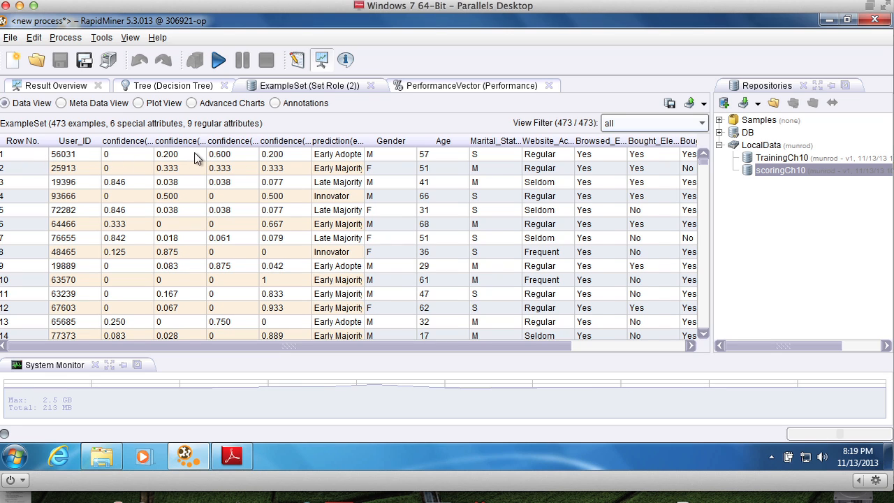
left_click(227, 157)
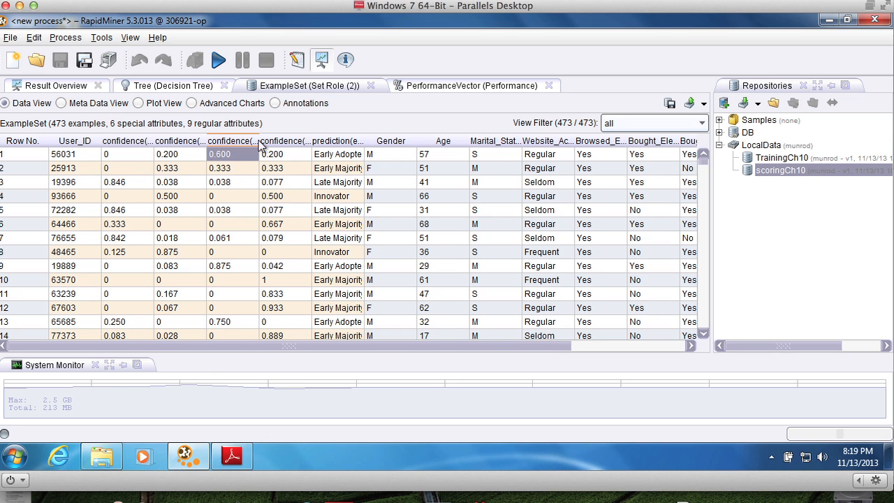
left_click_drag(259, 143, 310, 143)
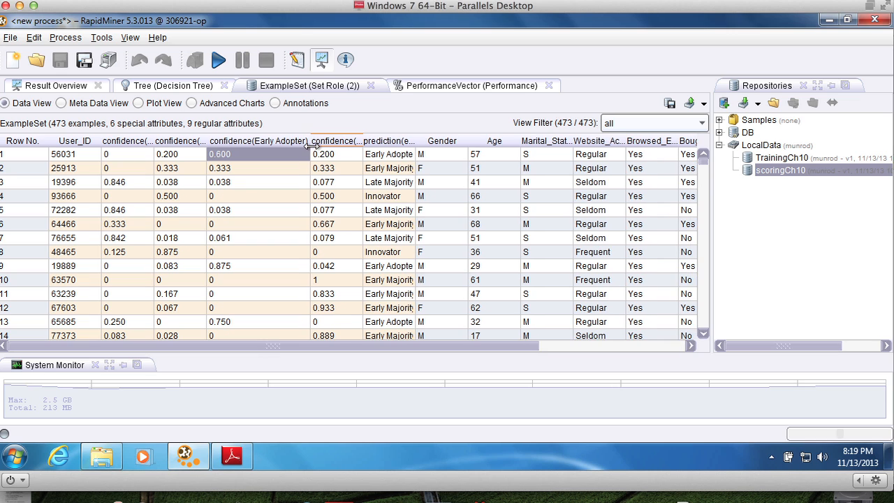